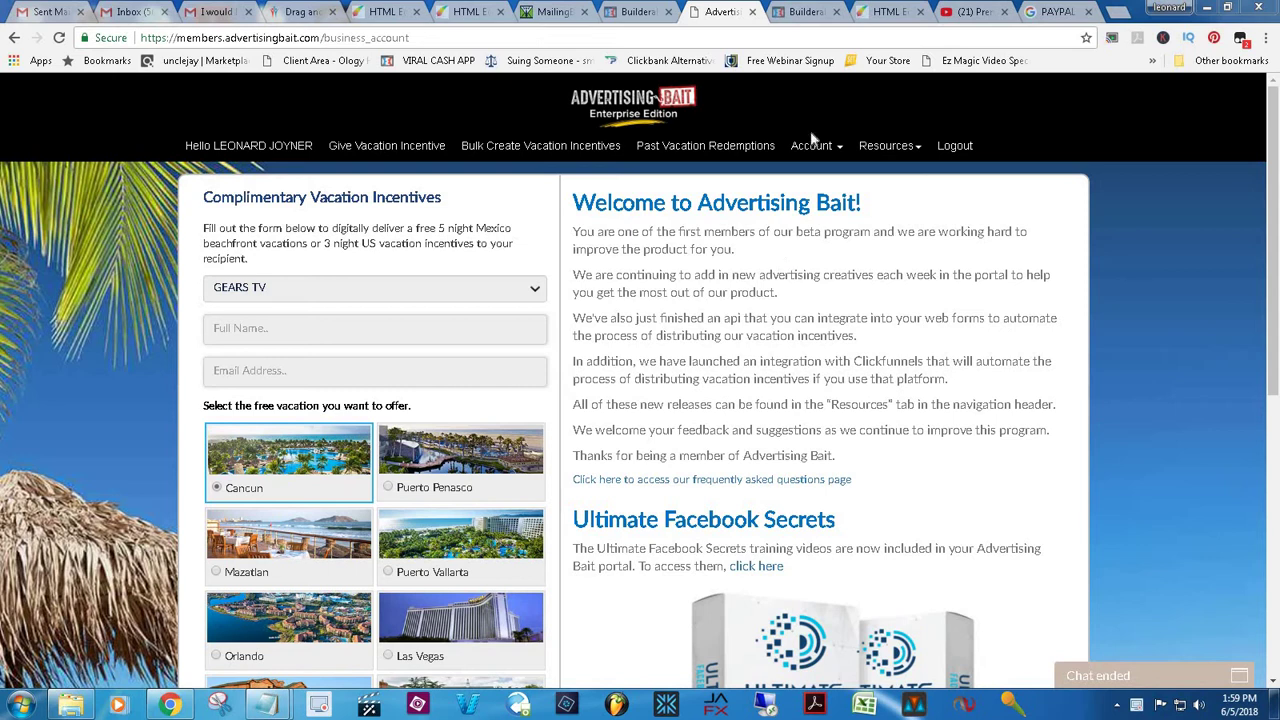
Look through the done-for-you responsive funnels on the Advertising Bait Builderall preview page, including the instructions for requesting copies
click(790, 14)
drag(1277, 140, 1277, 236)
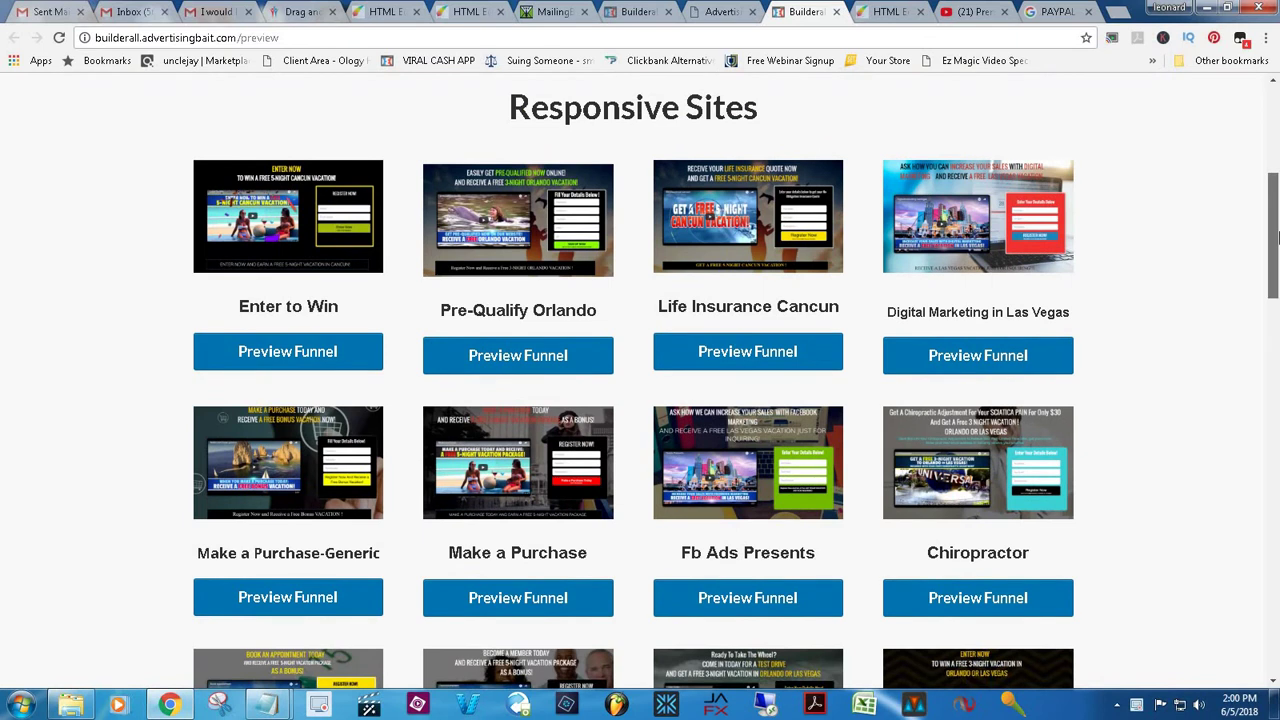
drag(1277, 236, 1277, 236)
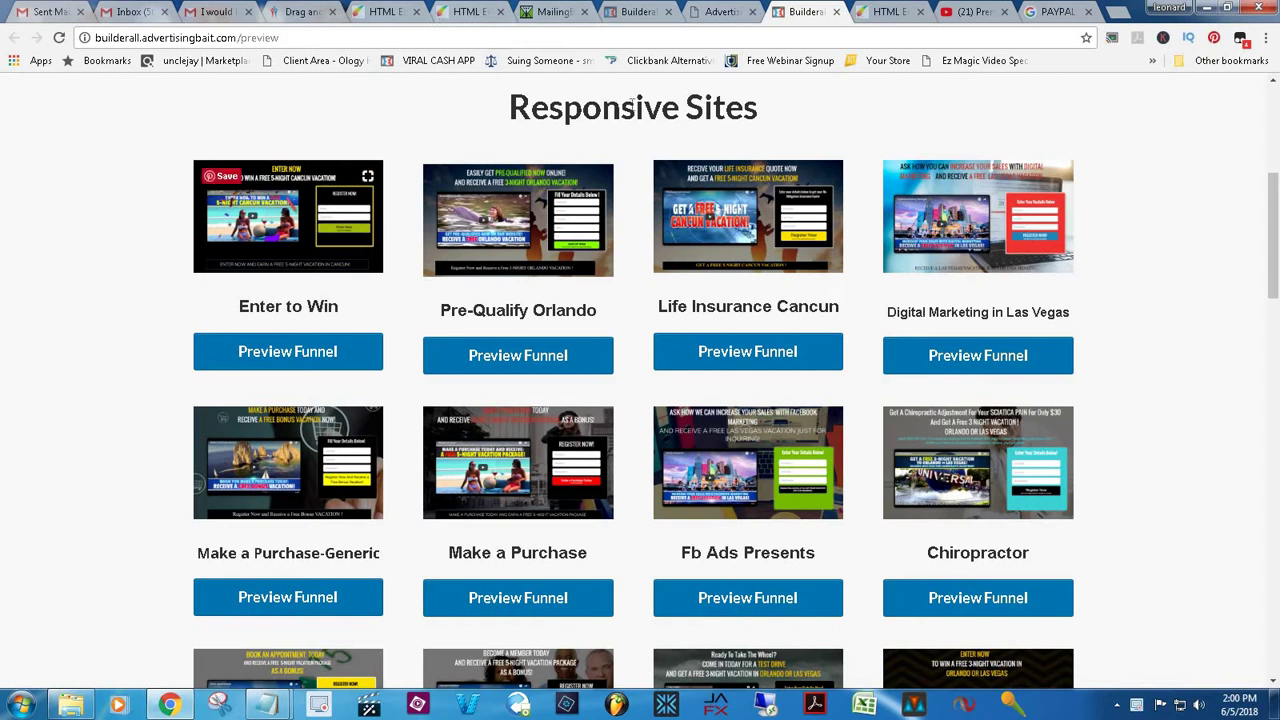
drag(1276, 220, 1275, 105)
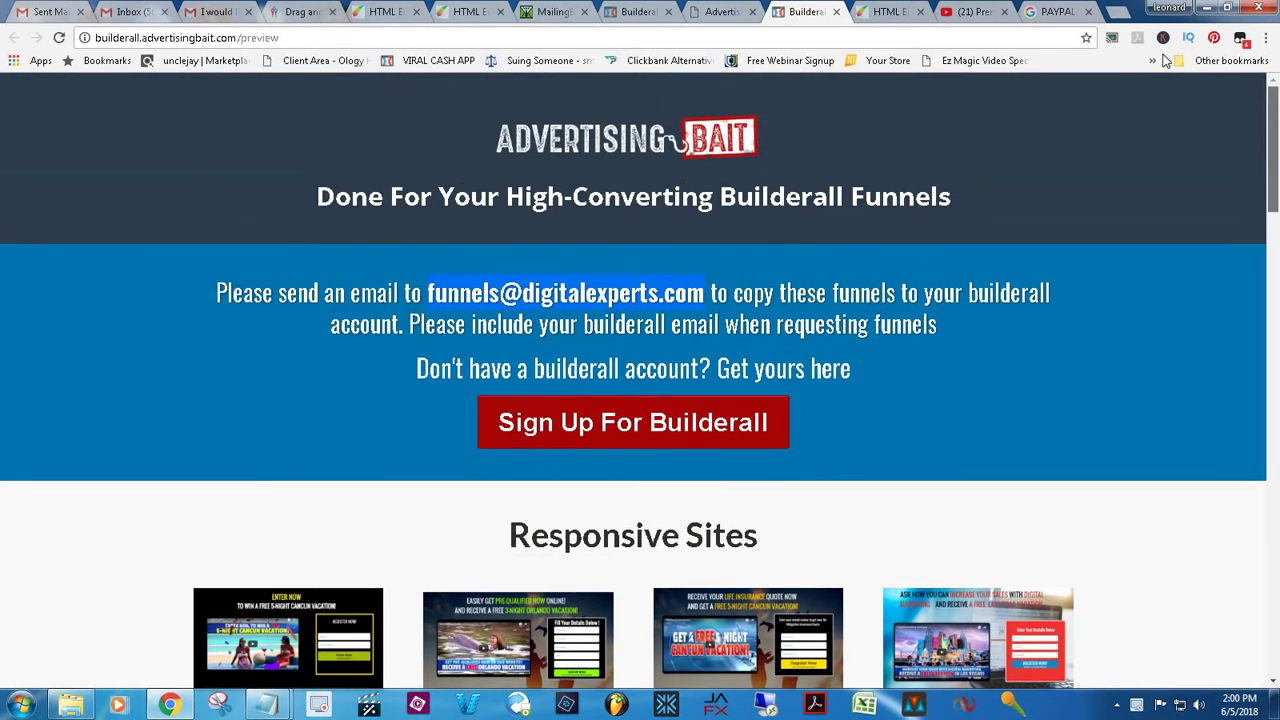
click(724, 14)
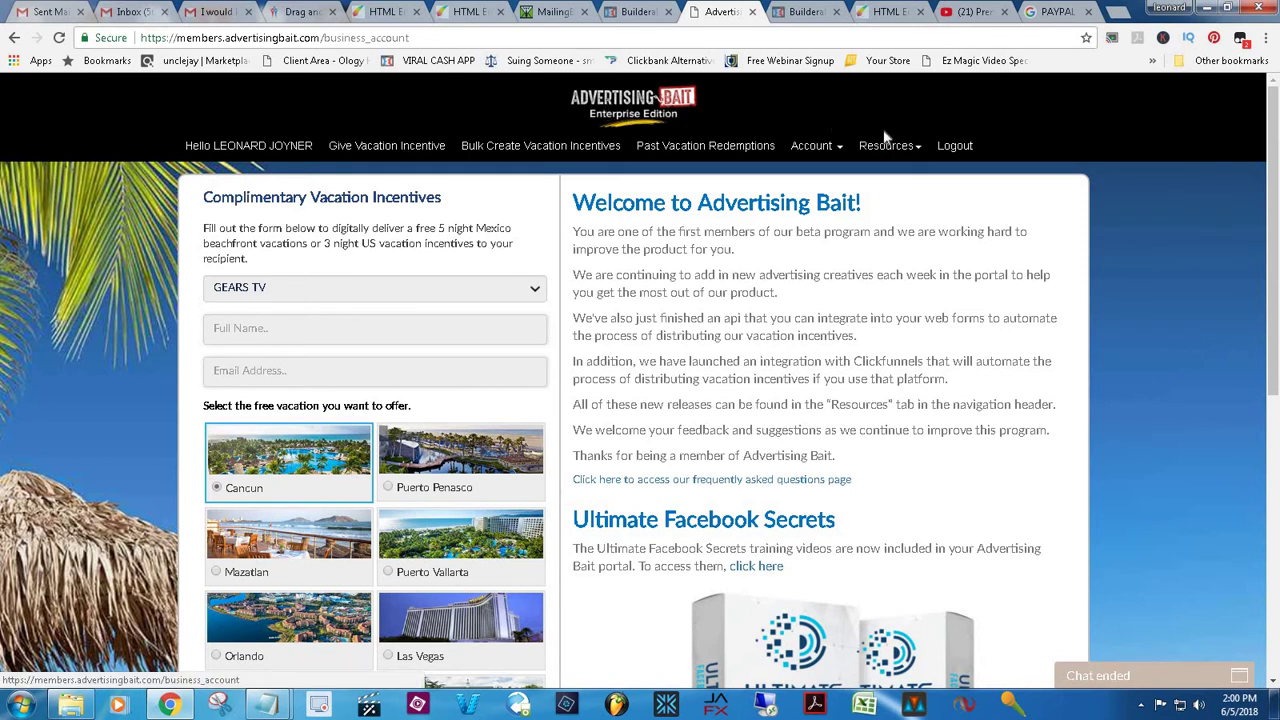
click(790, 12)
drag(1274, 207, 1274, 110)
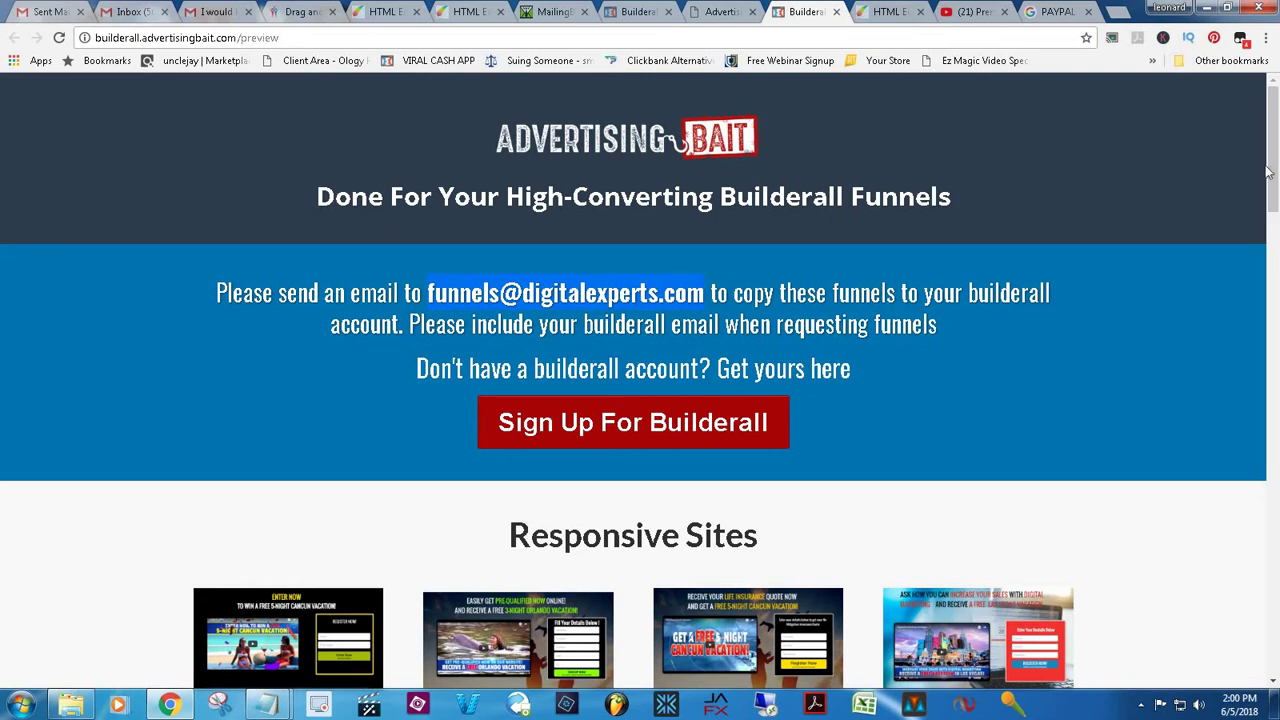
scroll(1275, 225, down, 3)
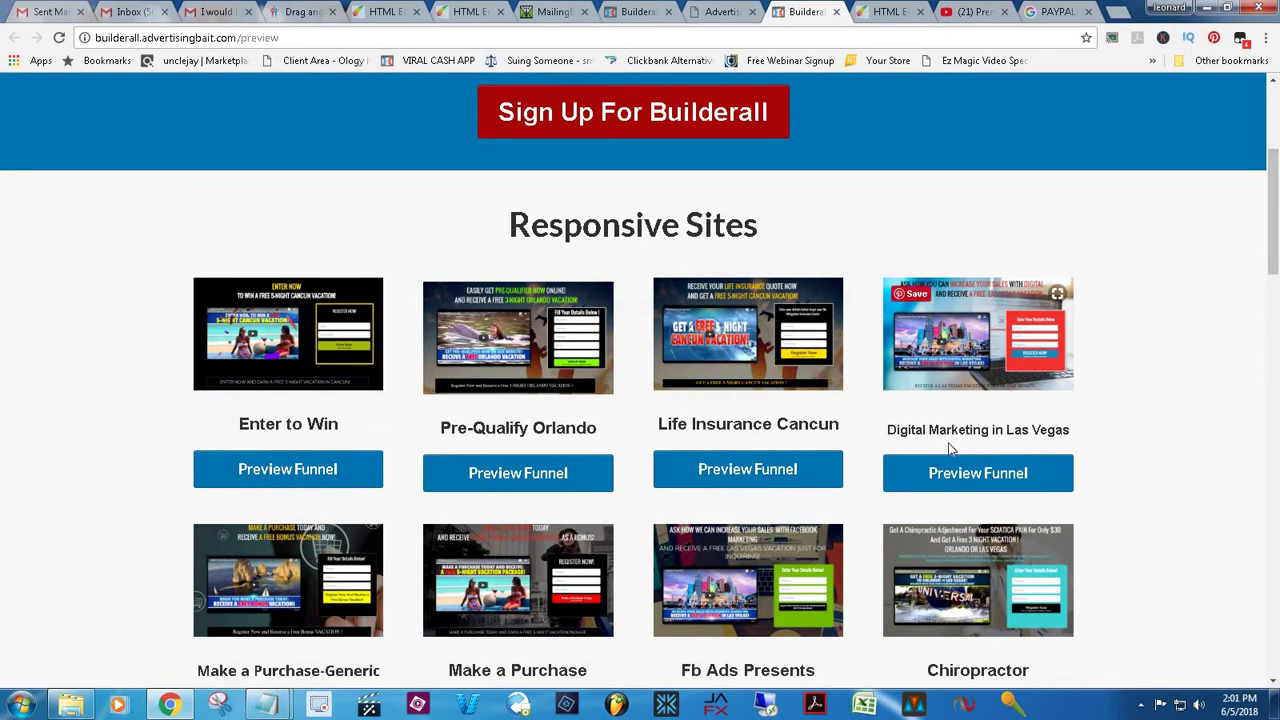
scroll(1275, 260, down, 2)
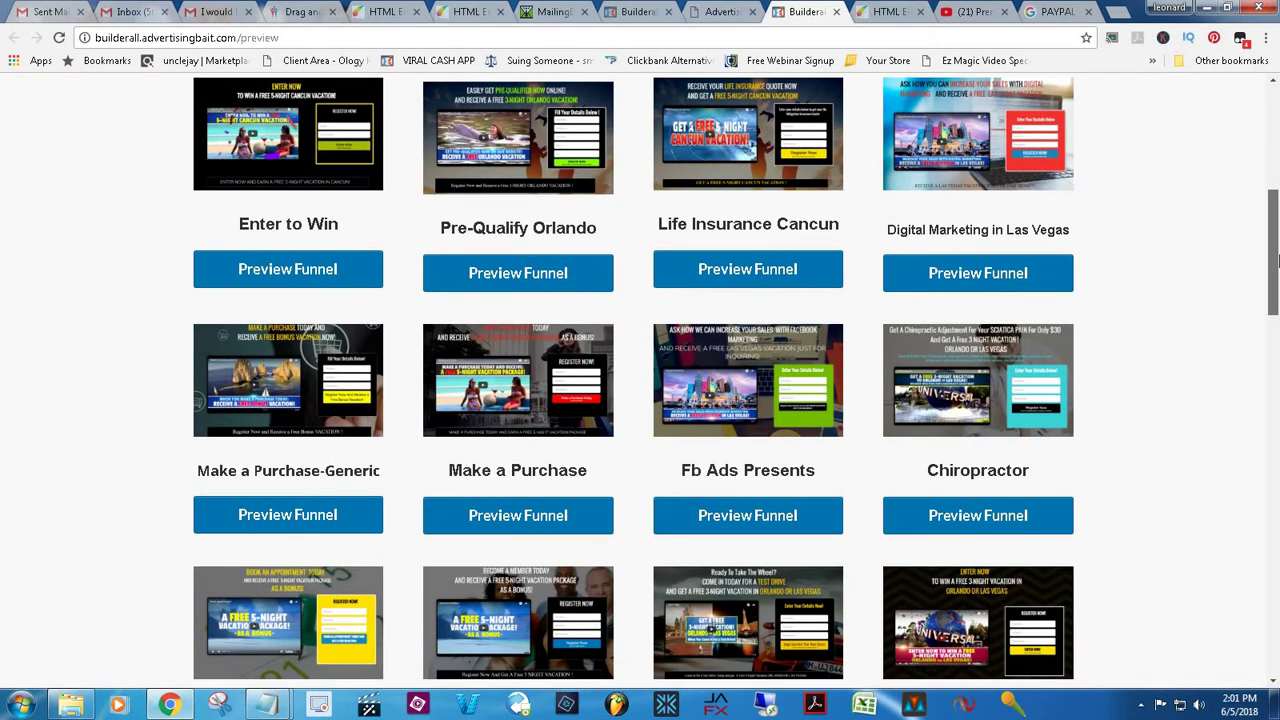
scroll(1275, 260, up, 5)
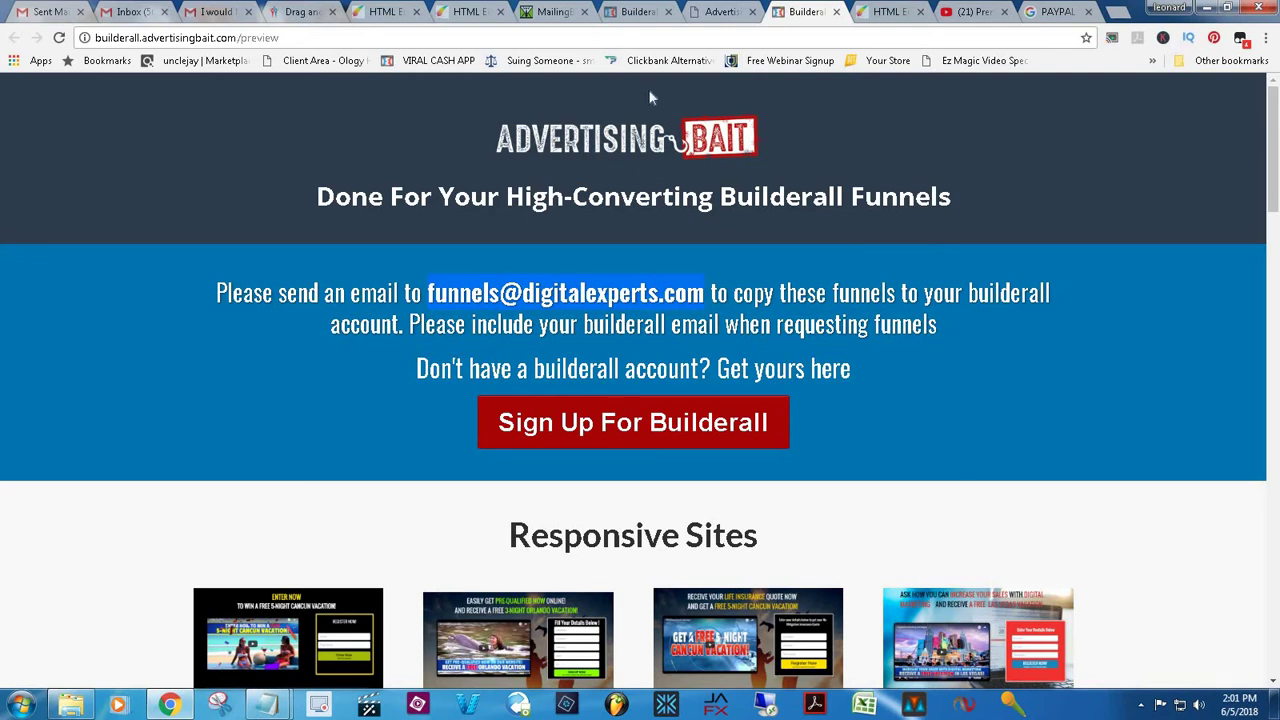
Switch to the Builderall office and show My Responsive Sites under the Drag n Drop Responsive Builder
click(287, 18)
drag(1277, 585, 1266, 137)
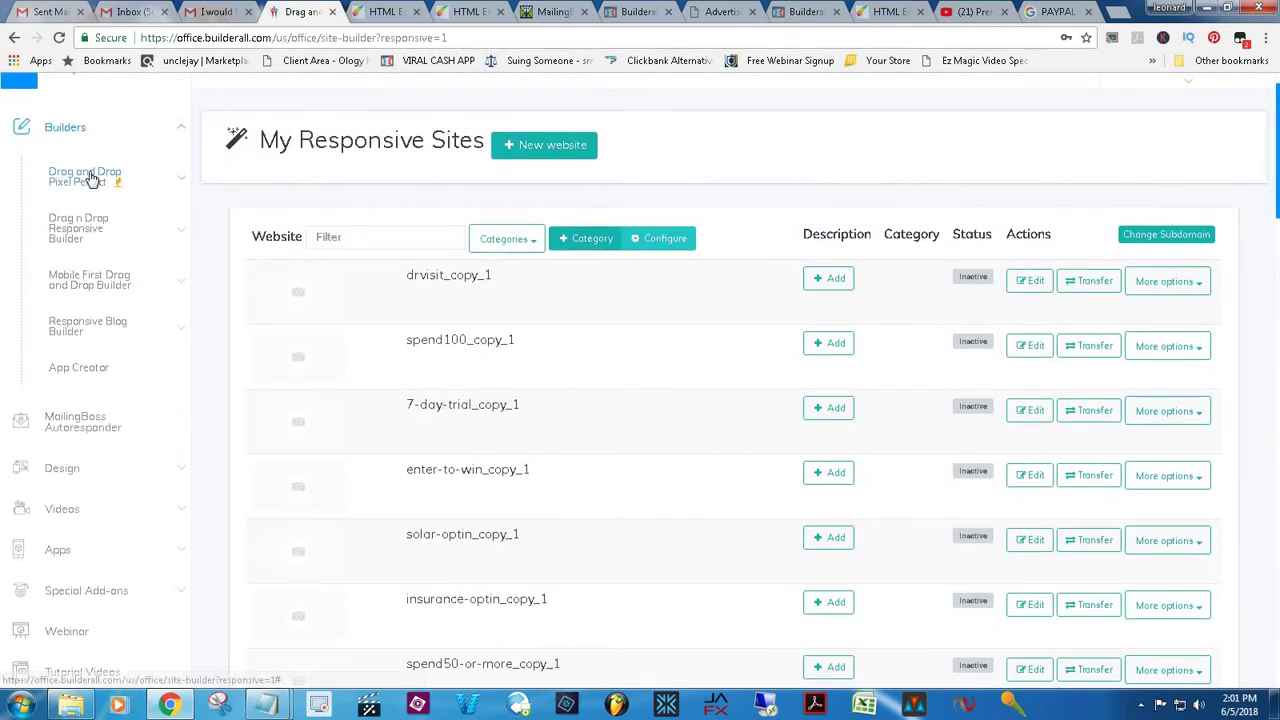
click(77, 231)
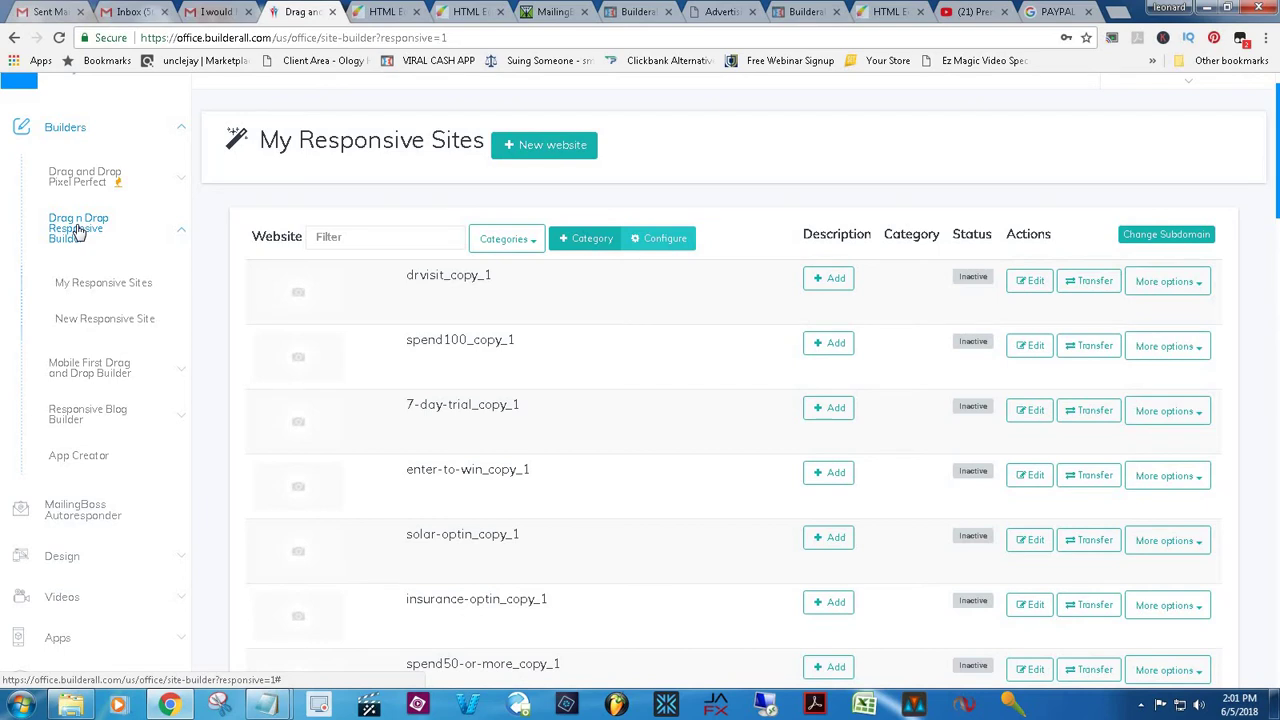
click(115, 287)
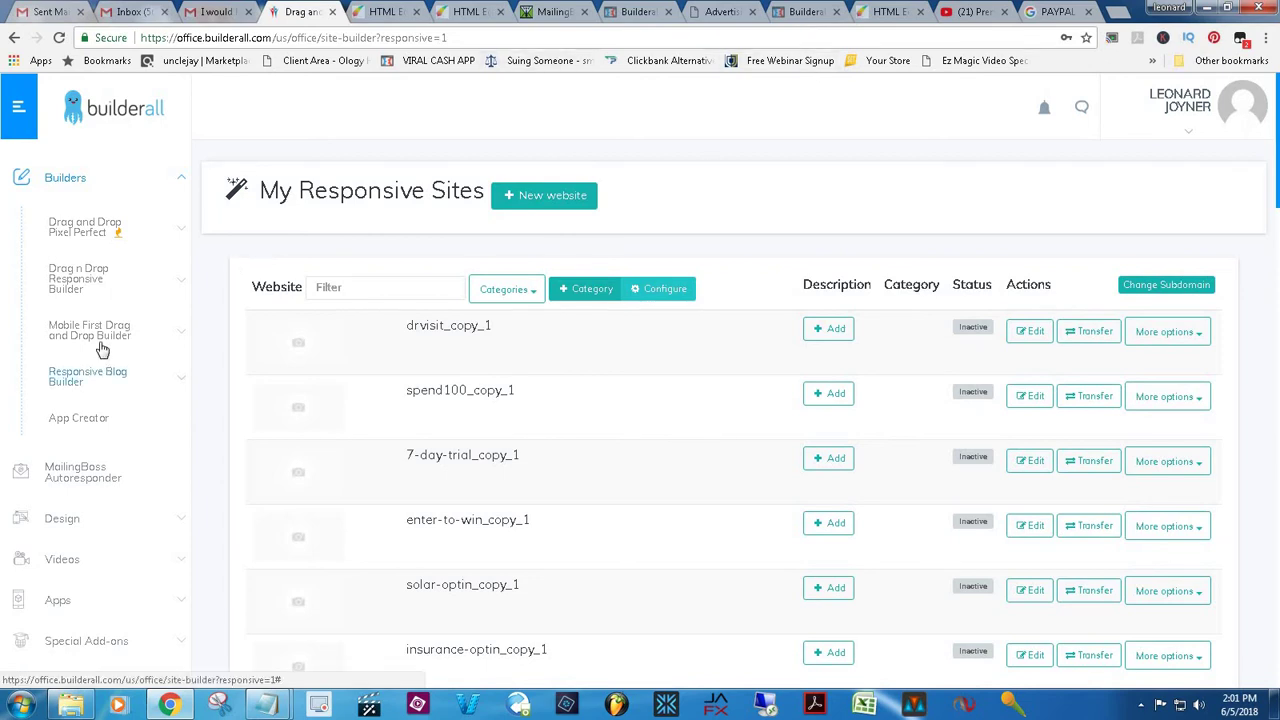
click(72, 281)
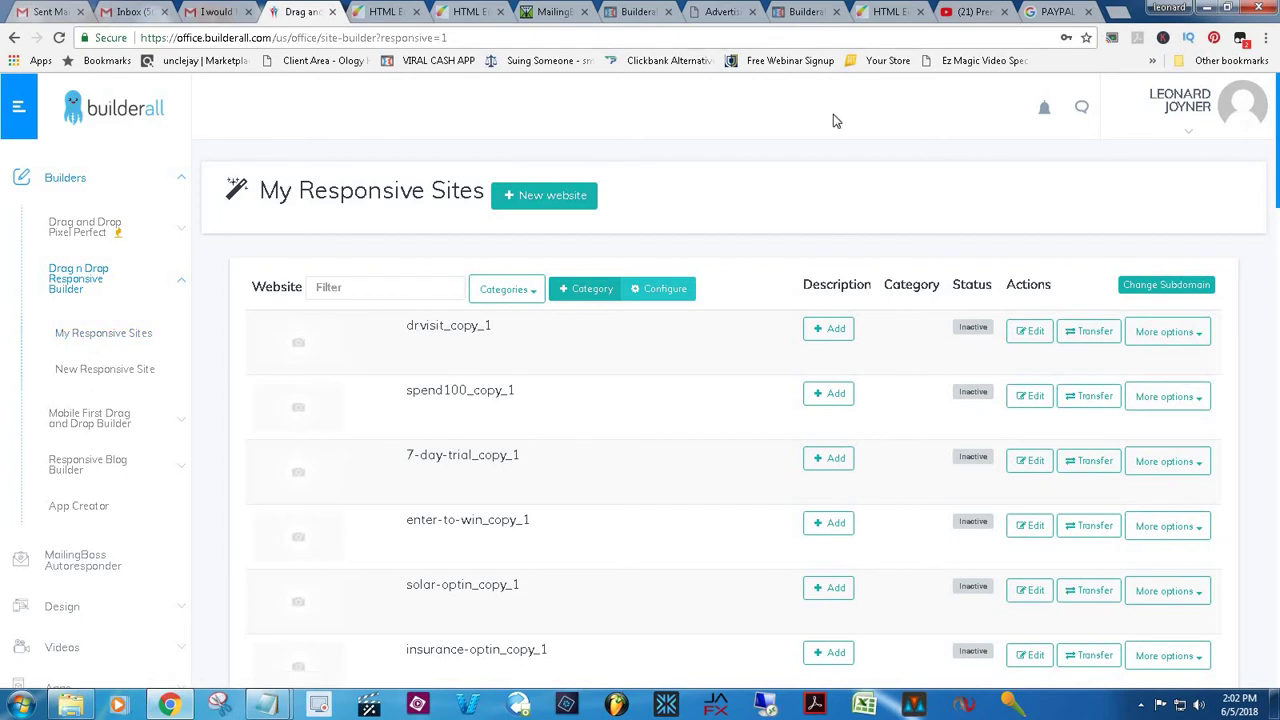
click(719, 12)
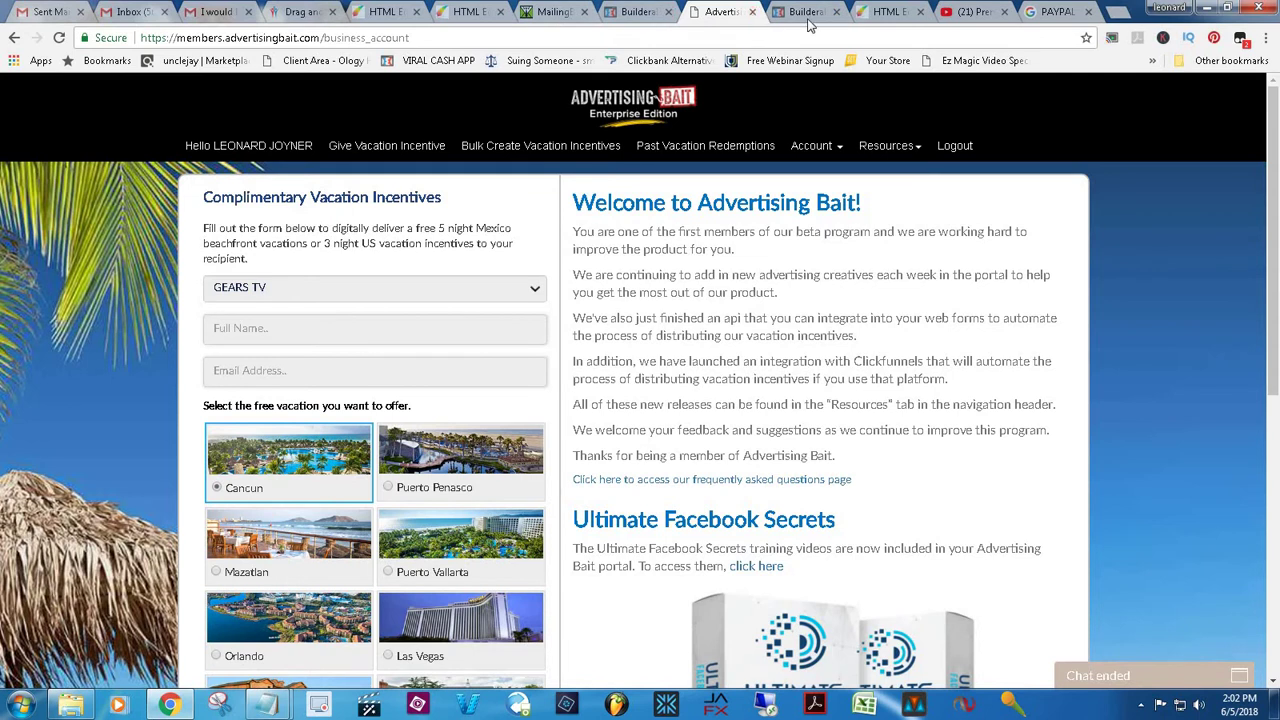
click(385, 12)
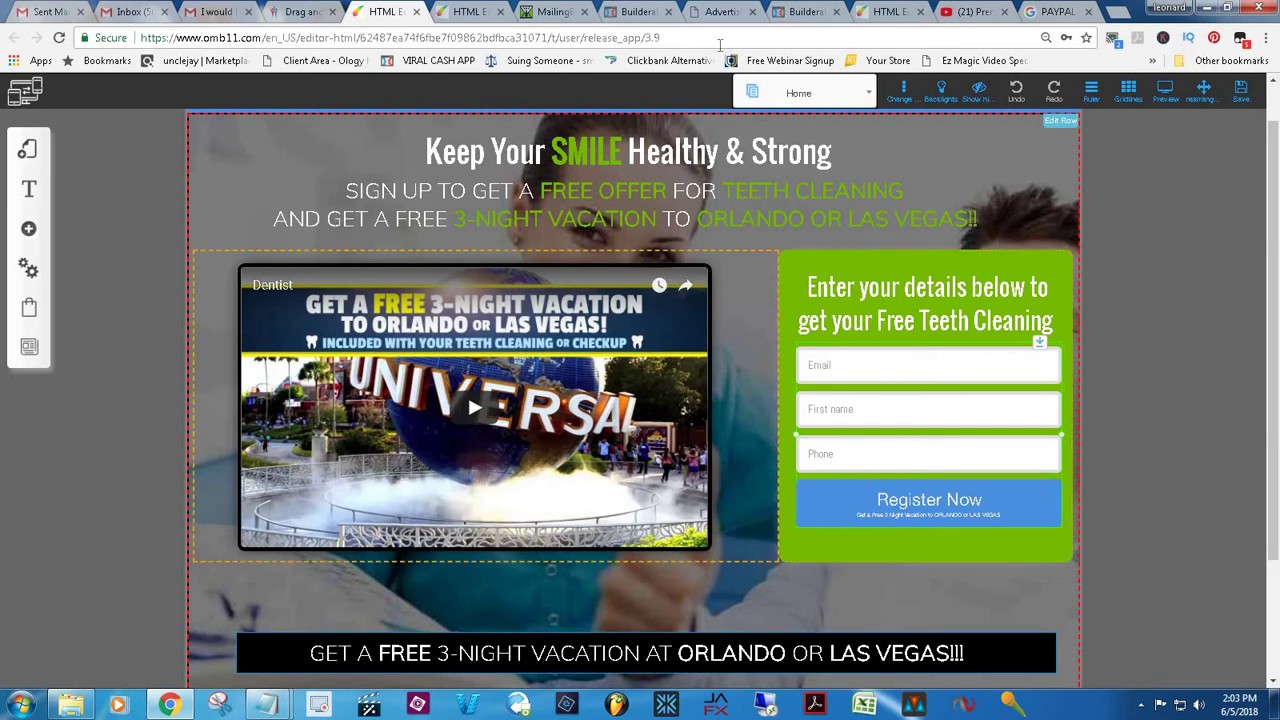
click(720, 12)
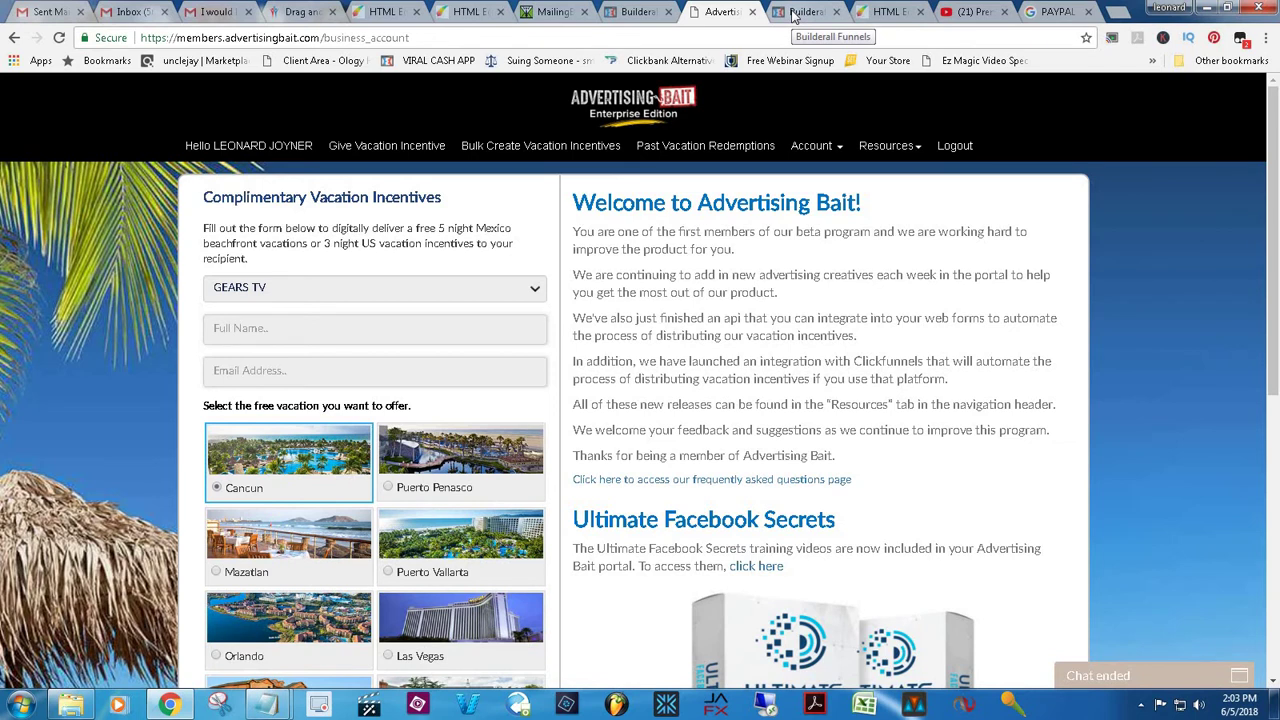
click(543, 12)
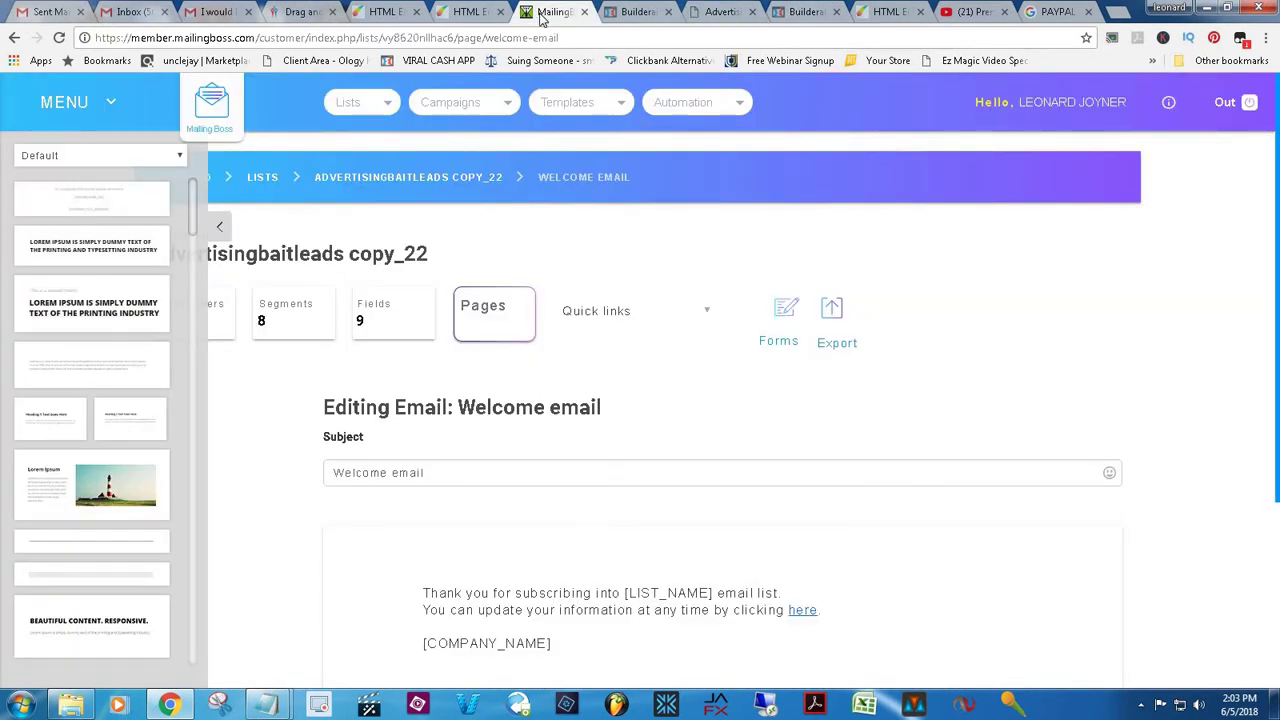
click(720, 12)
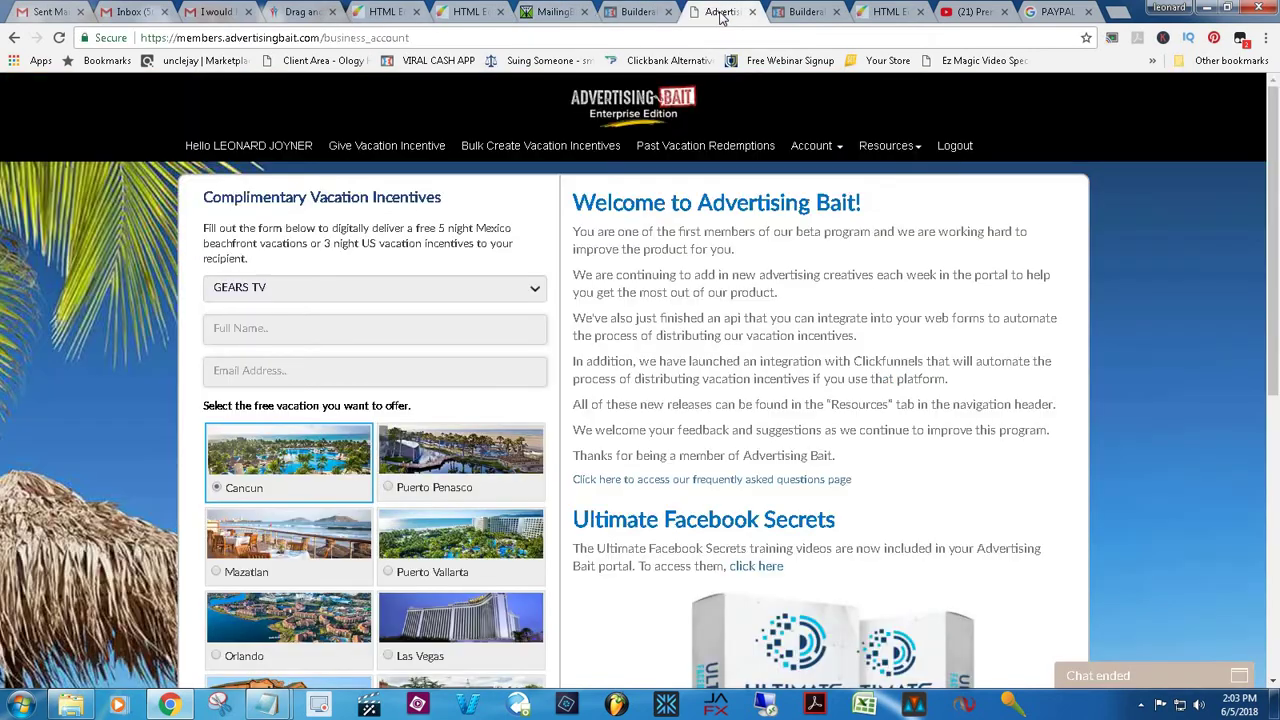
click(808, 13)
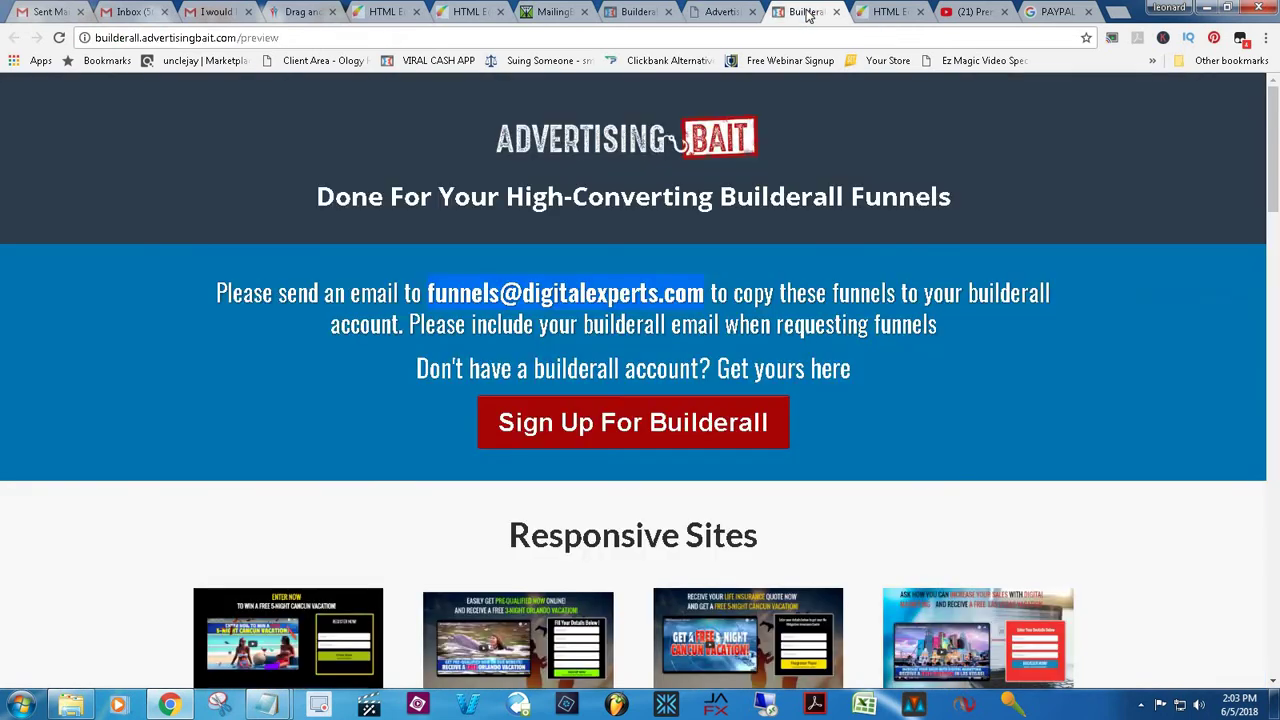
In the teeth-cleaning page editor, view the element order of the opt-in form and leave it without changes
click(382, 12)
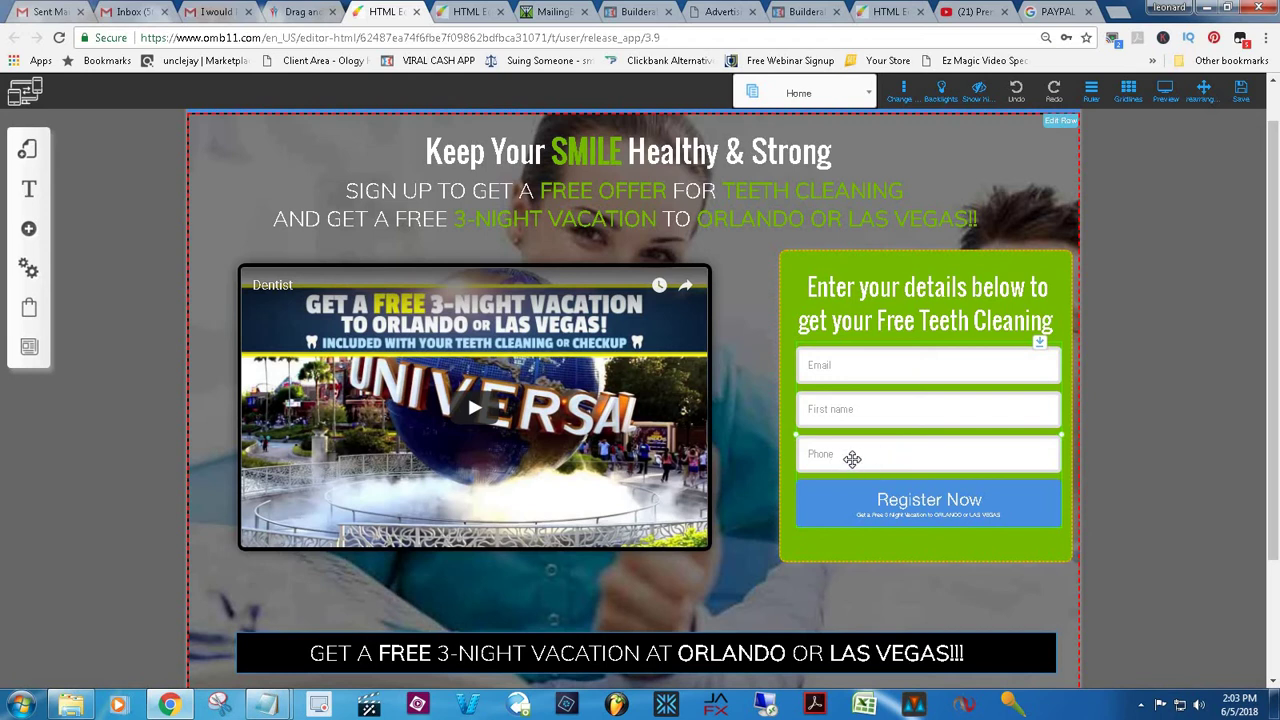
click(905, 456)
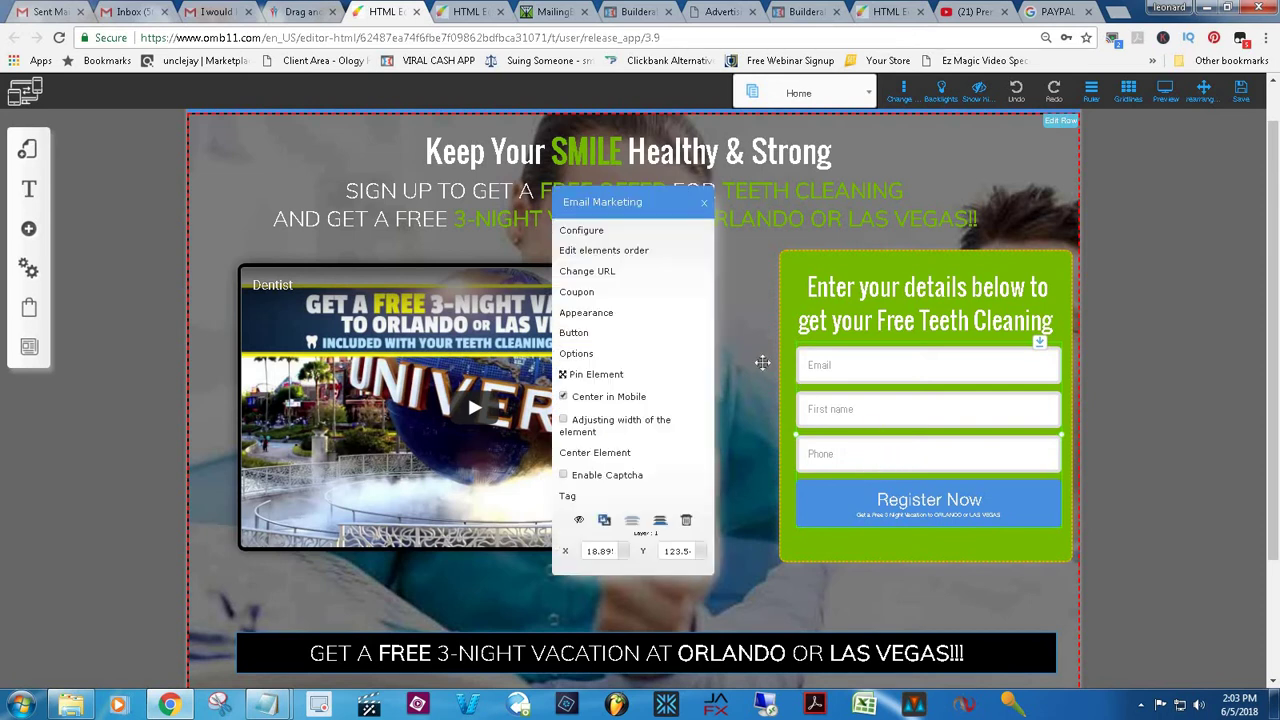
click(634, 251)
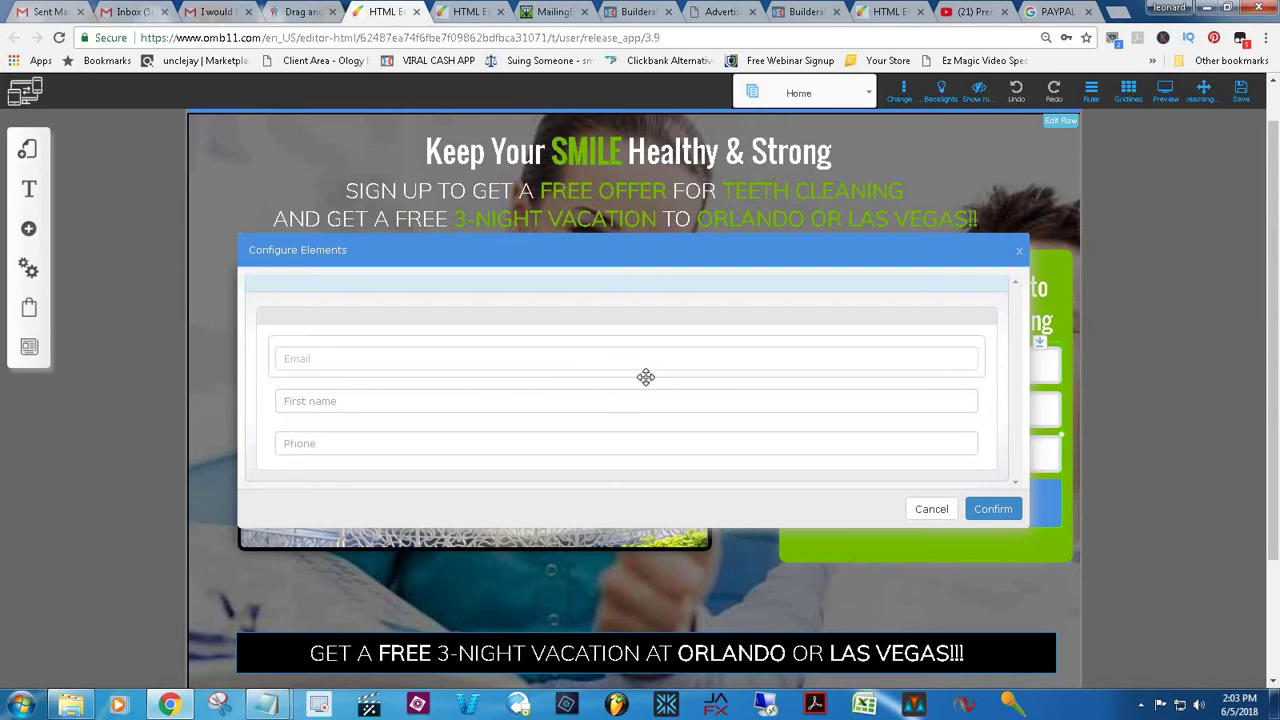
click(931, 509)
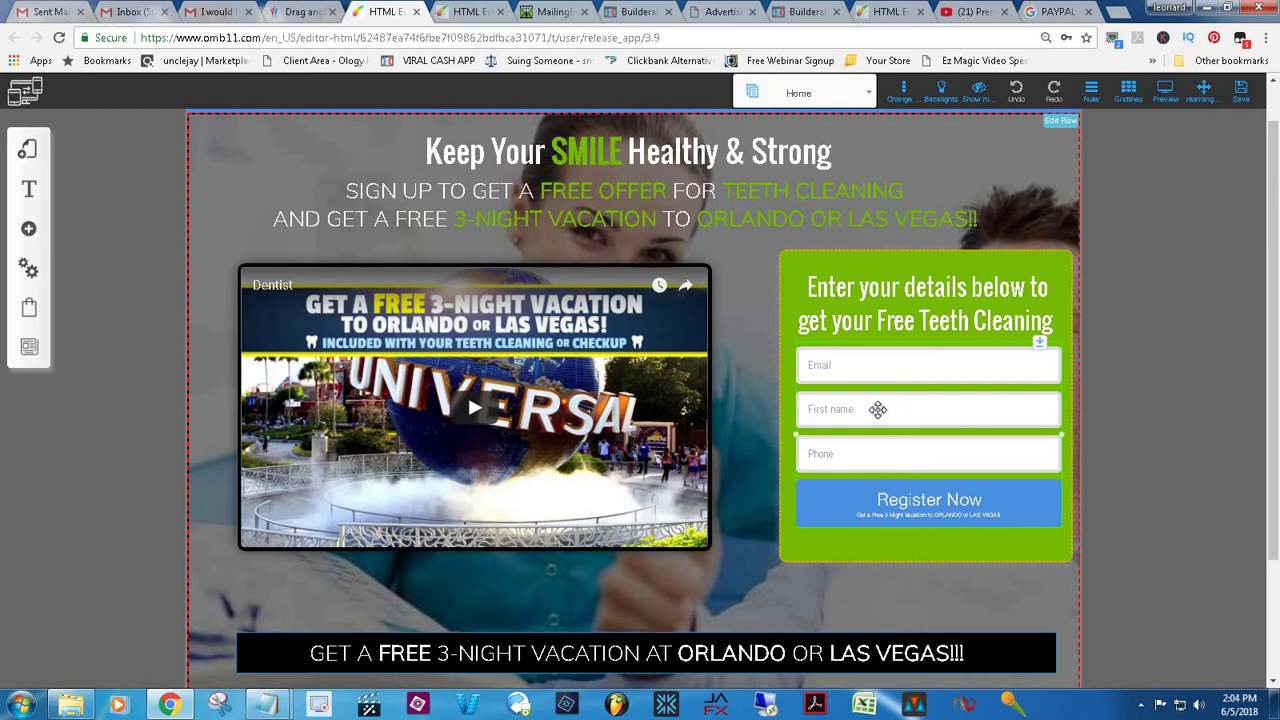
Configure the opt-in form to use MailingBoss with the advertisingbaitleads copy_23 list
click(877, 409)
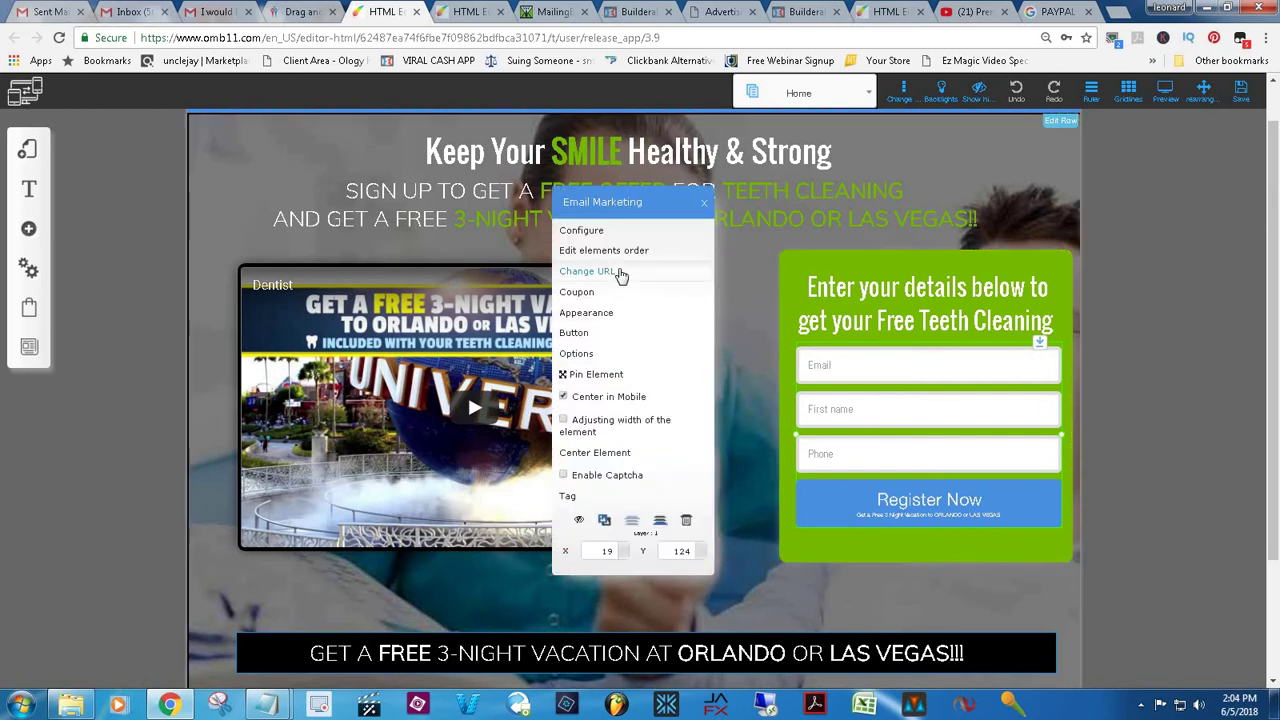
click(588, 236)
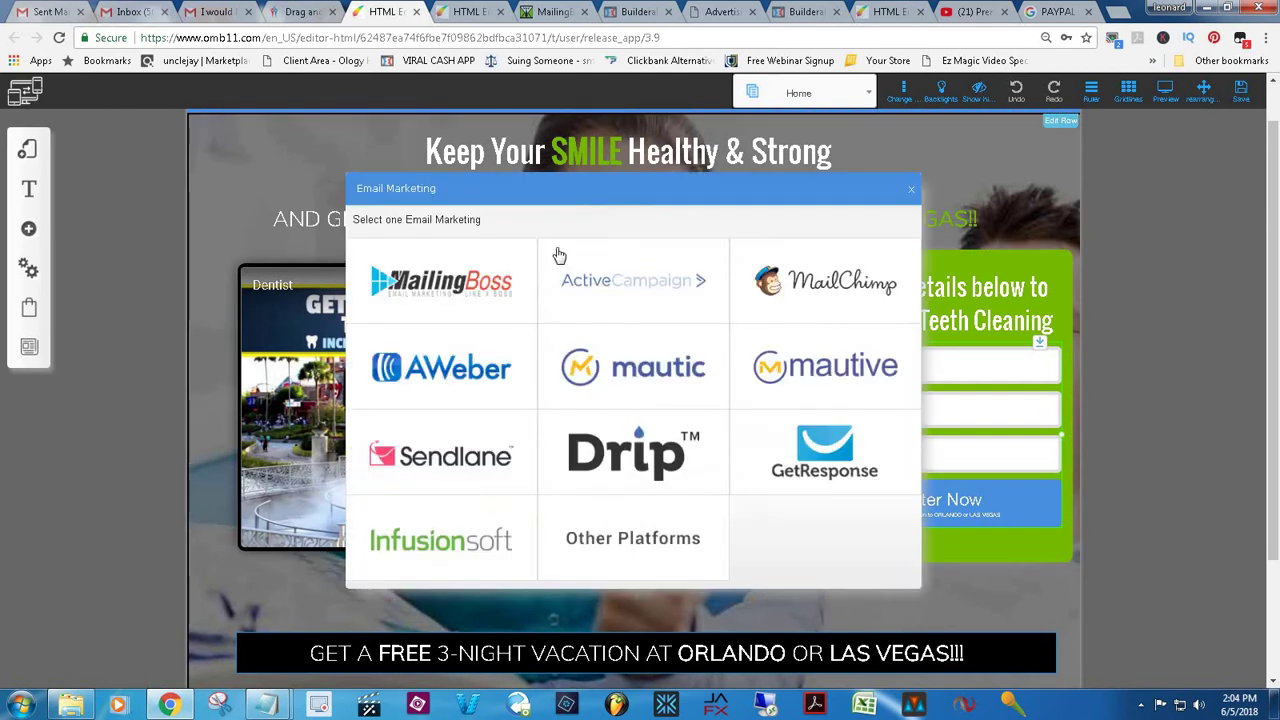
click(448, 284)
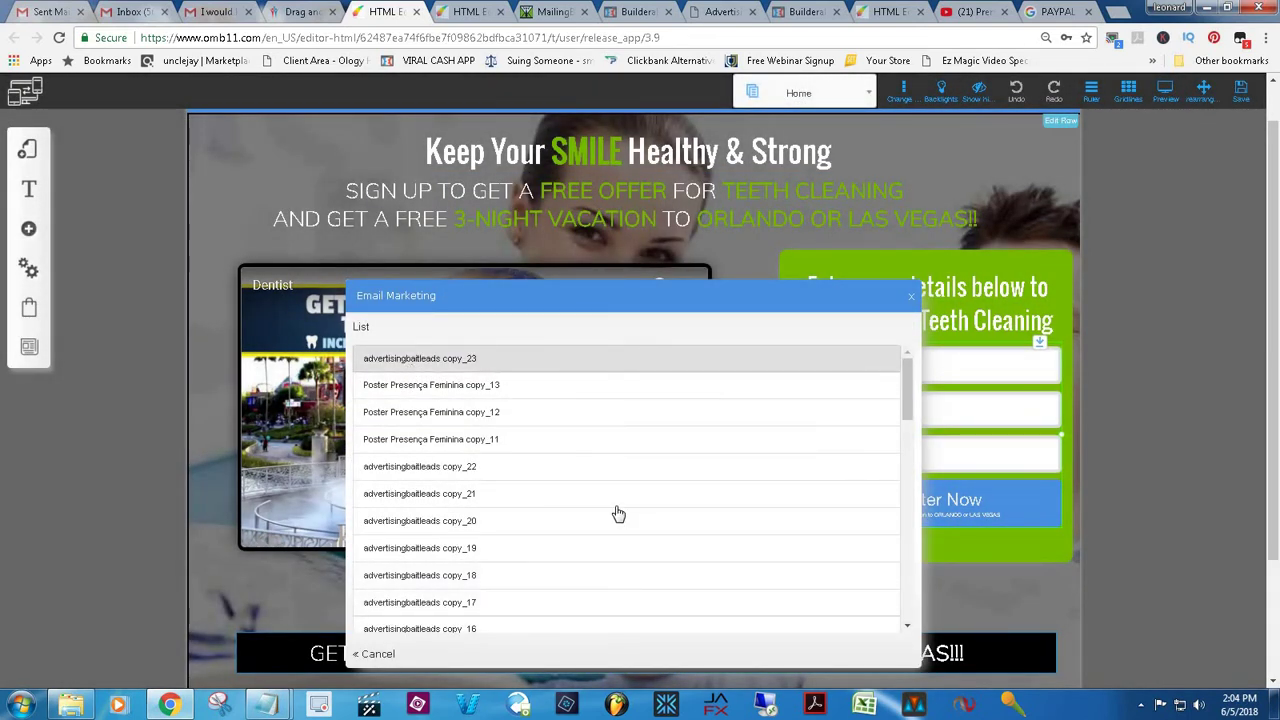
click(448, 360)
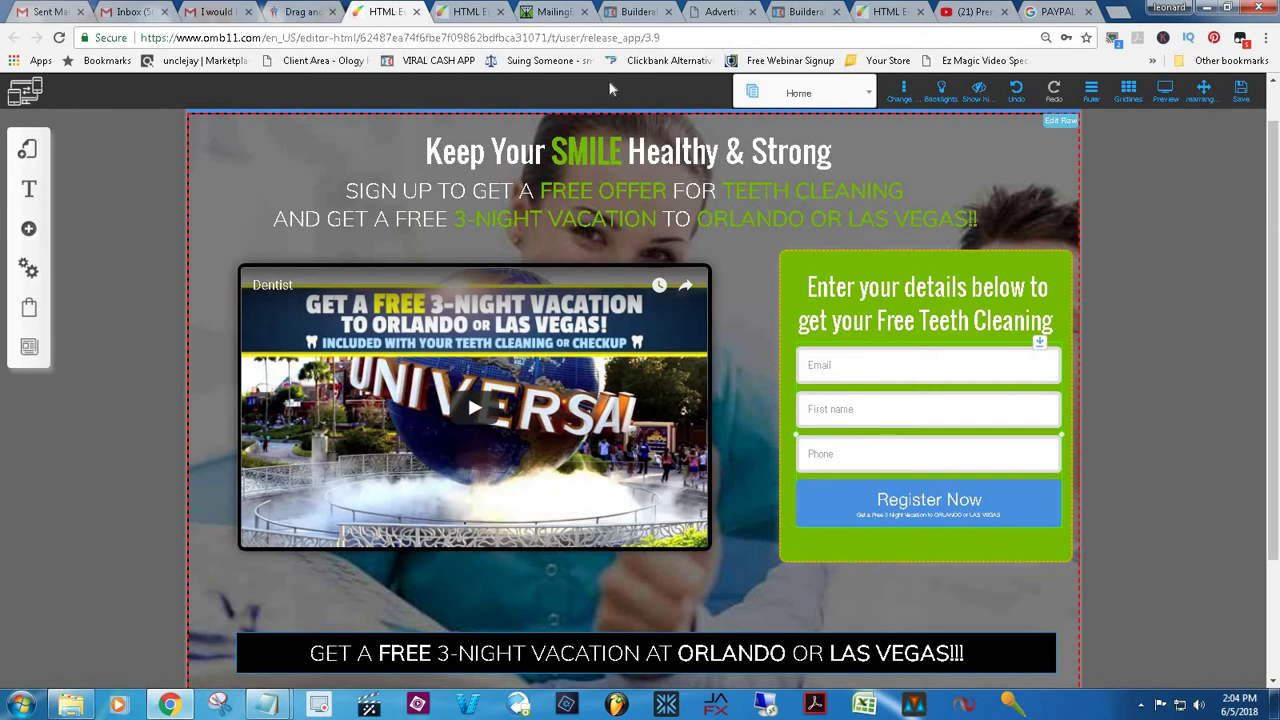
Switch to MailingBoss and open the advertisingbaitleads copy_23 list for editing from the lists overview
click(550, 12)
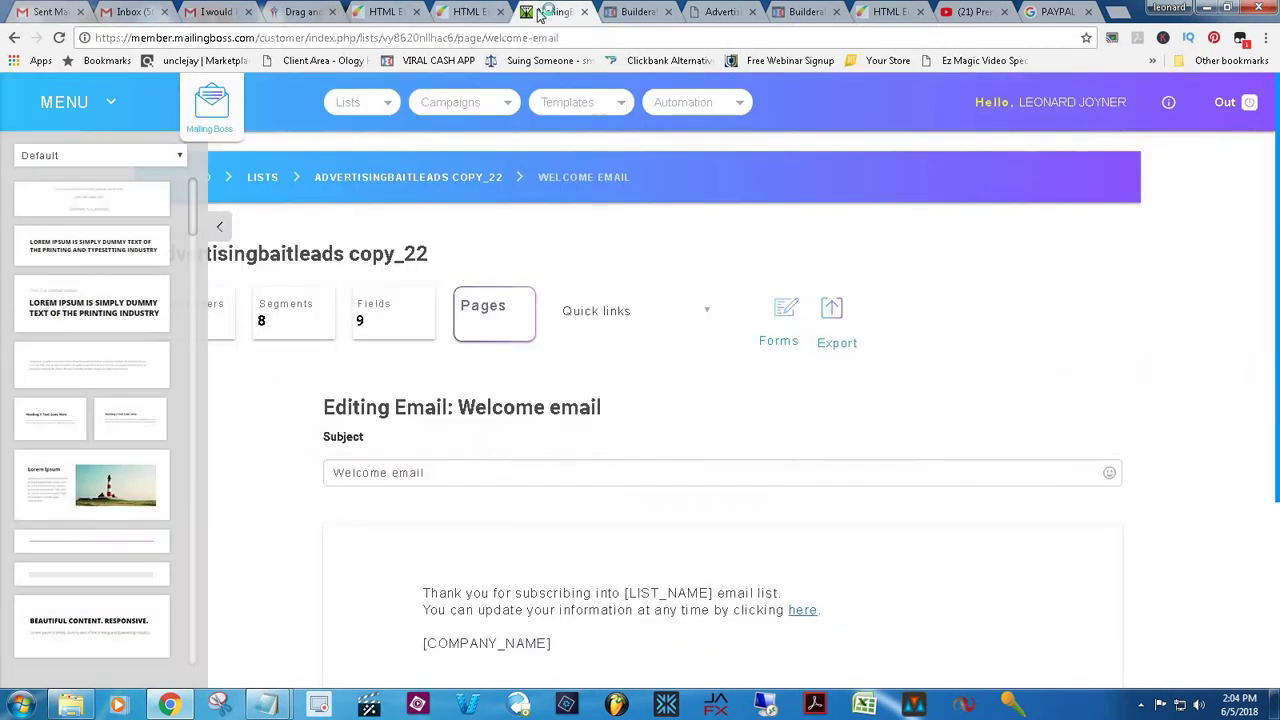
click(357, 115)
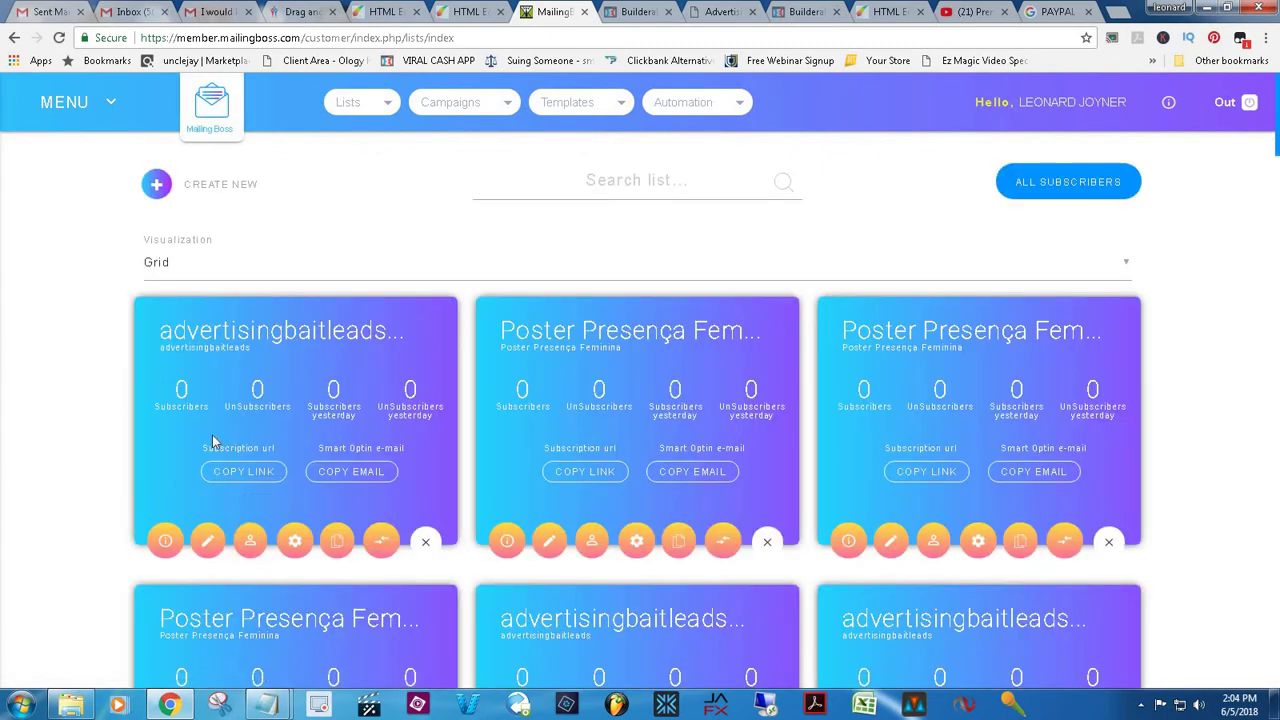
click(201, 546)
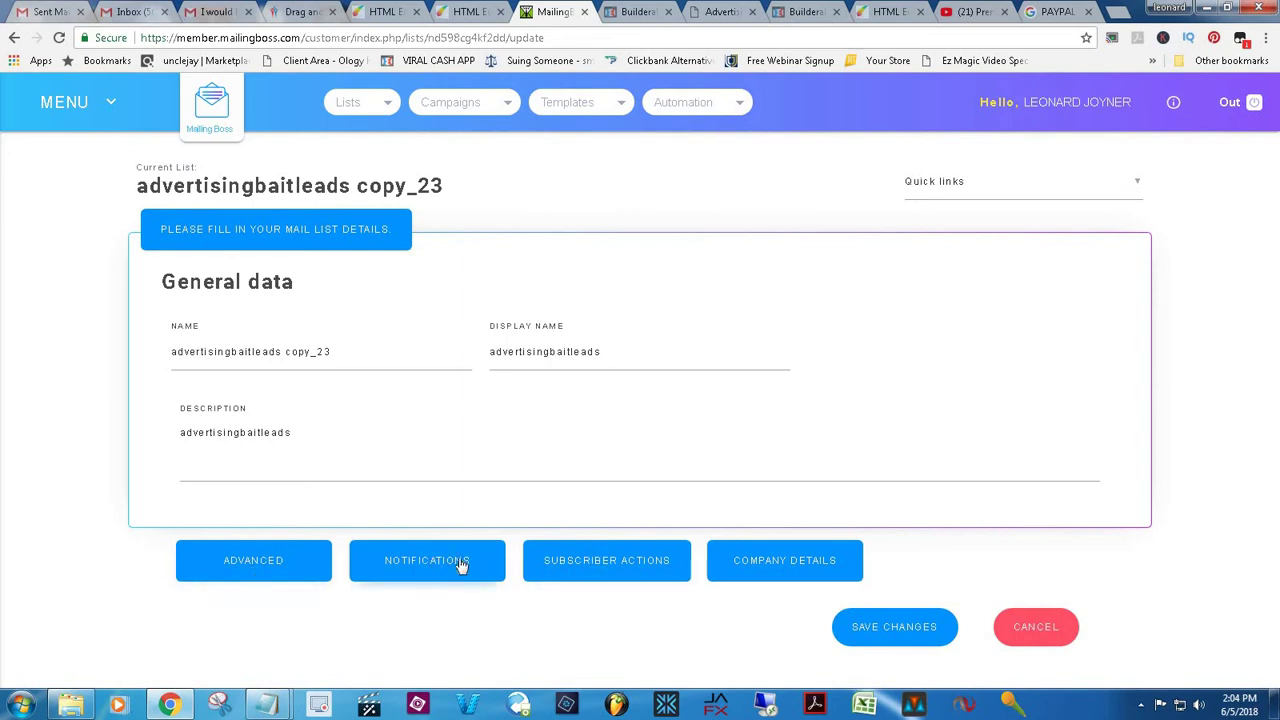
Review the list's Advanced, Notifications, Subscriber Actions and Company Details settings
click(286, 568)
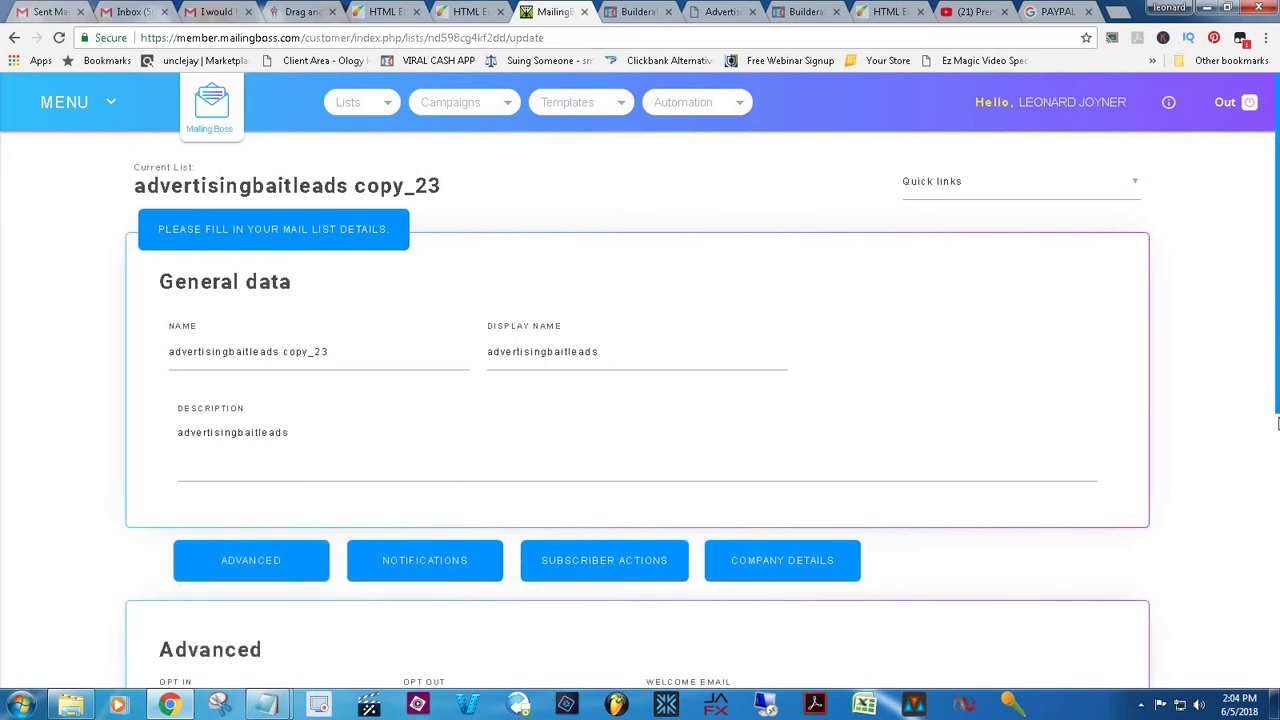
scroll(640, 400, down, 4)
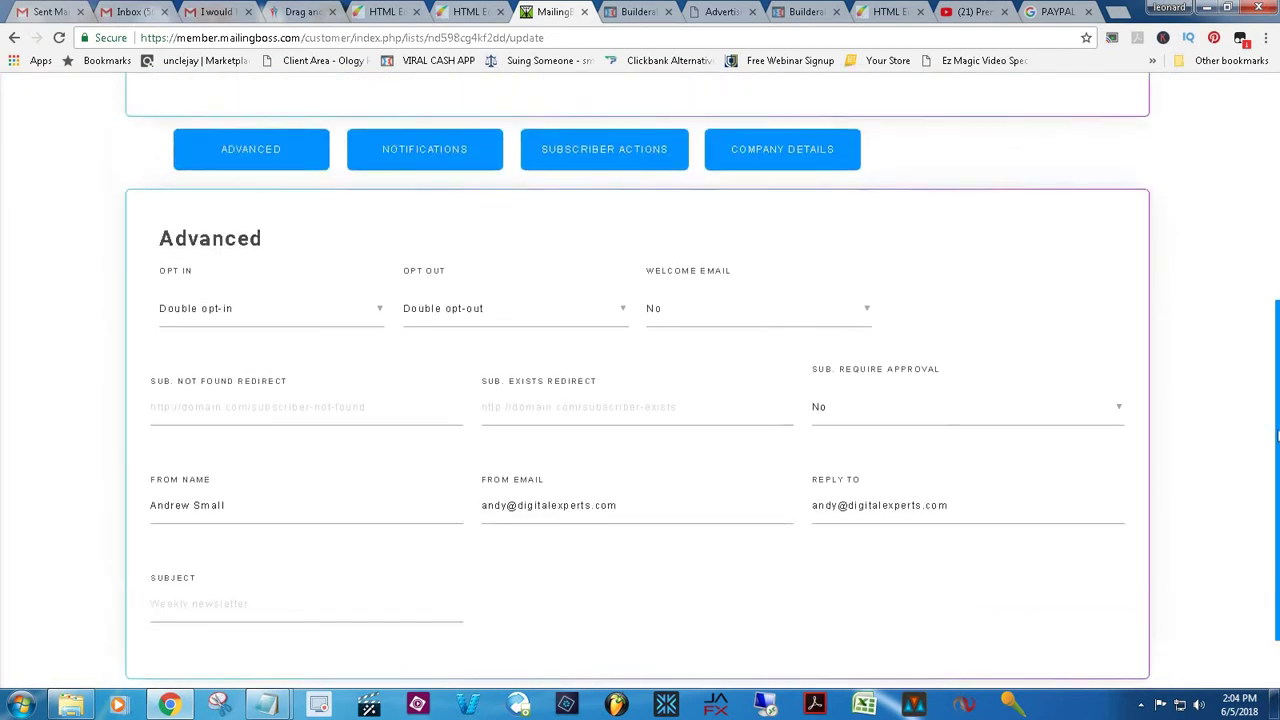
scroll(640, 400, up, 2)
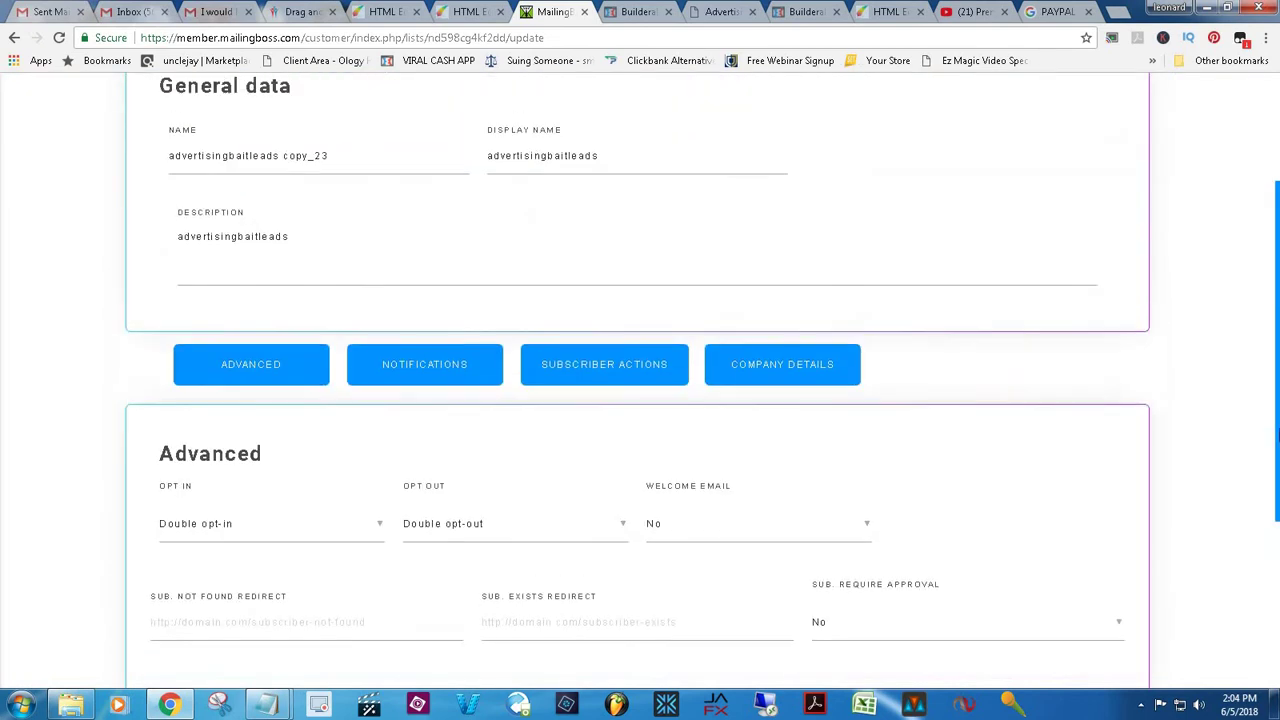
click(429, 374)
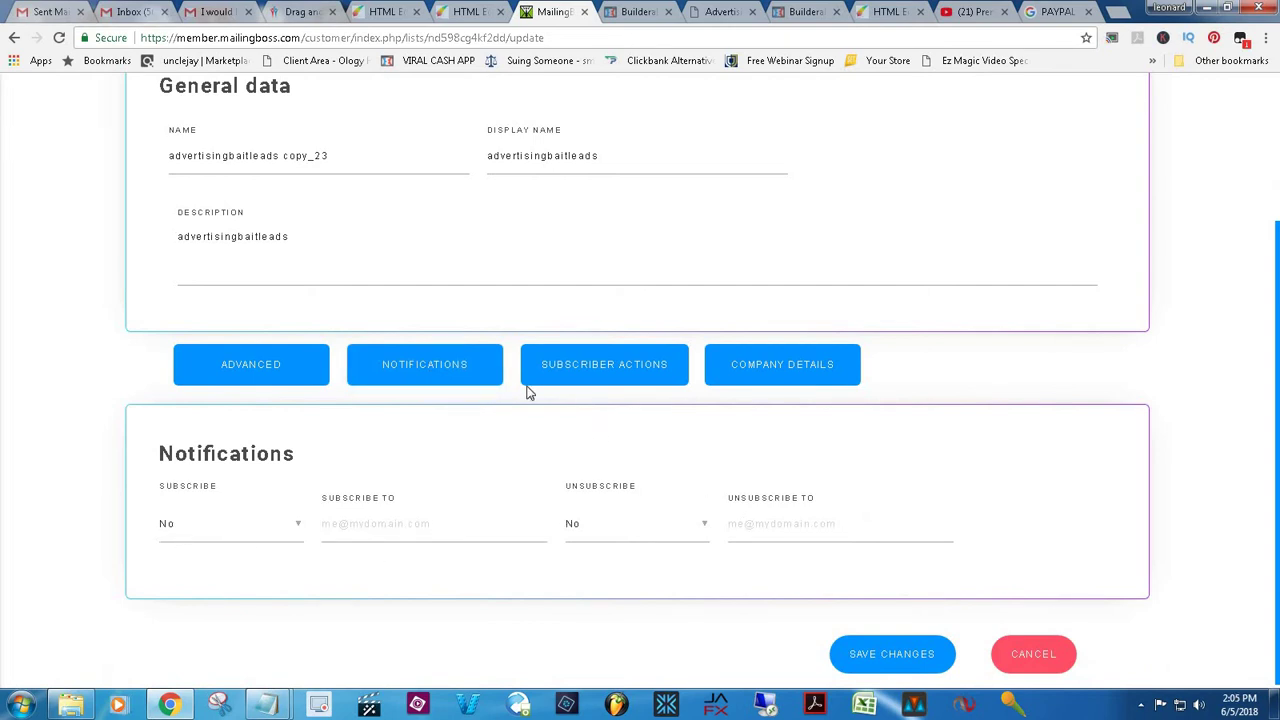
click(584, 386)
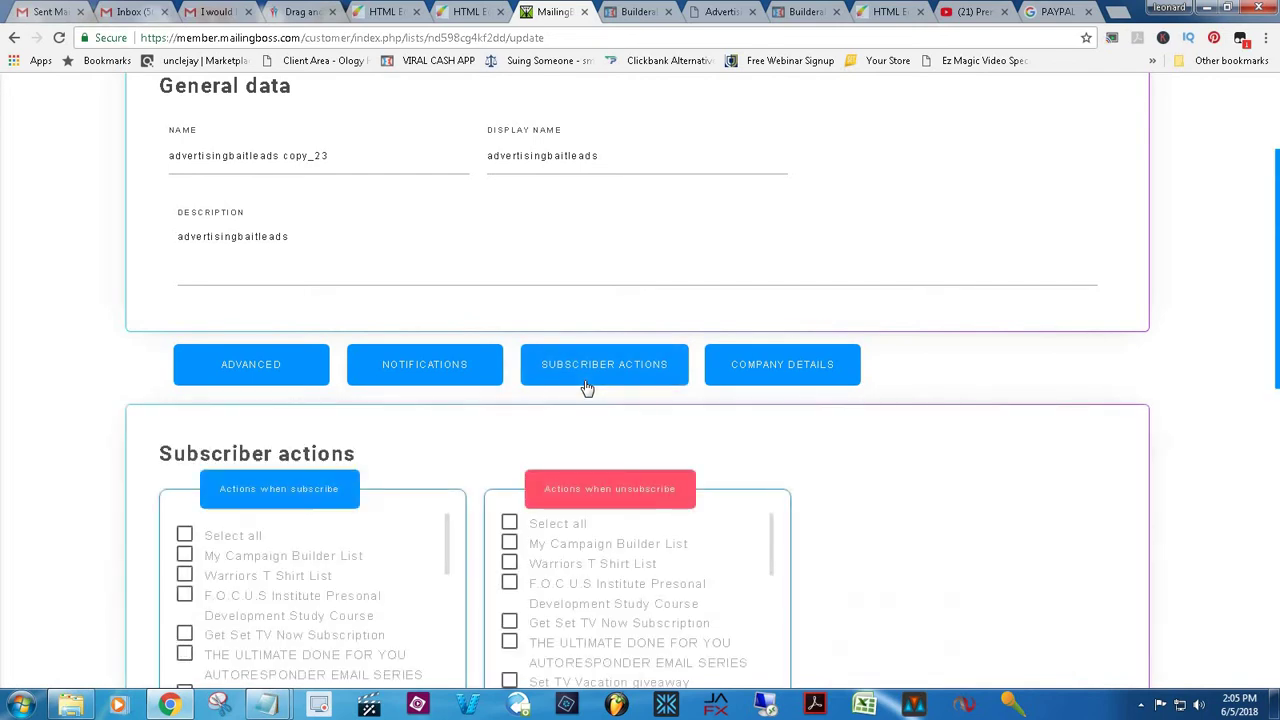
click(759, 376)
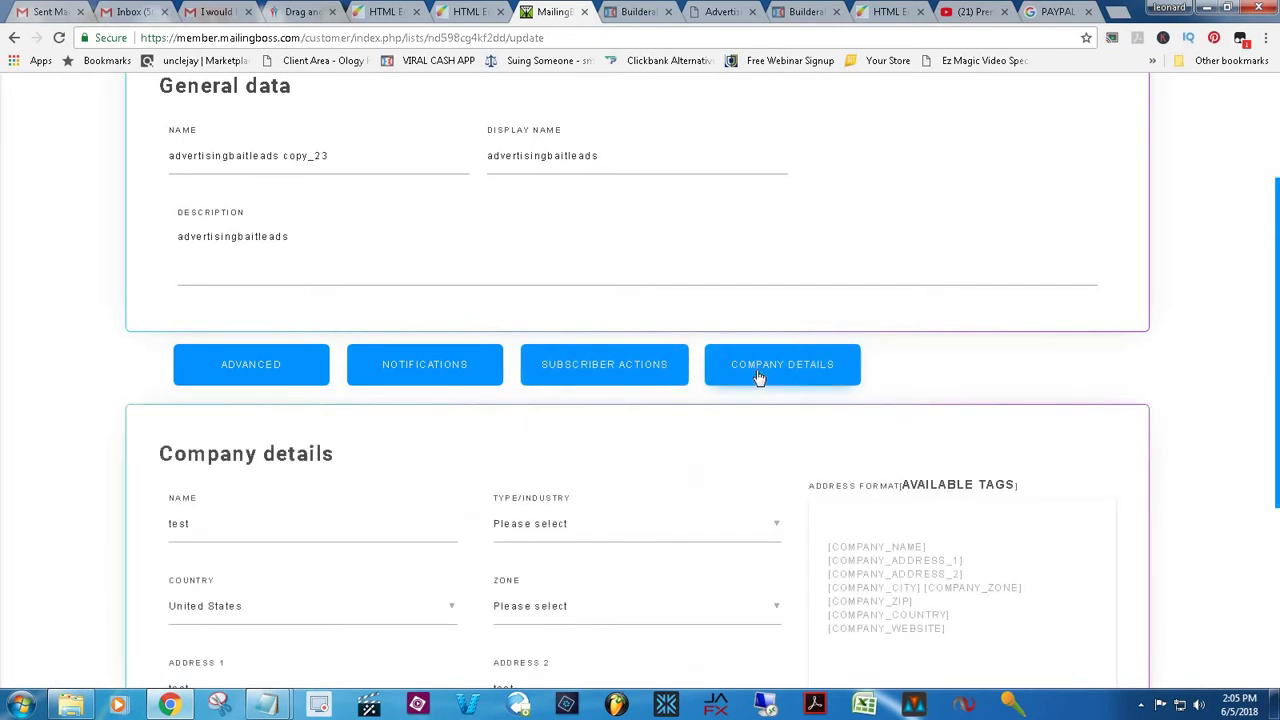
Review the list's Company Details, Subscriber Actions, Notifications and Advanced settings once more
scroll(1126, 370, down, 3)
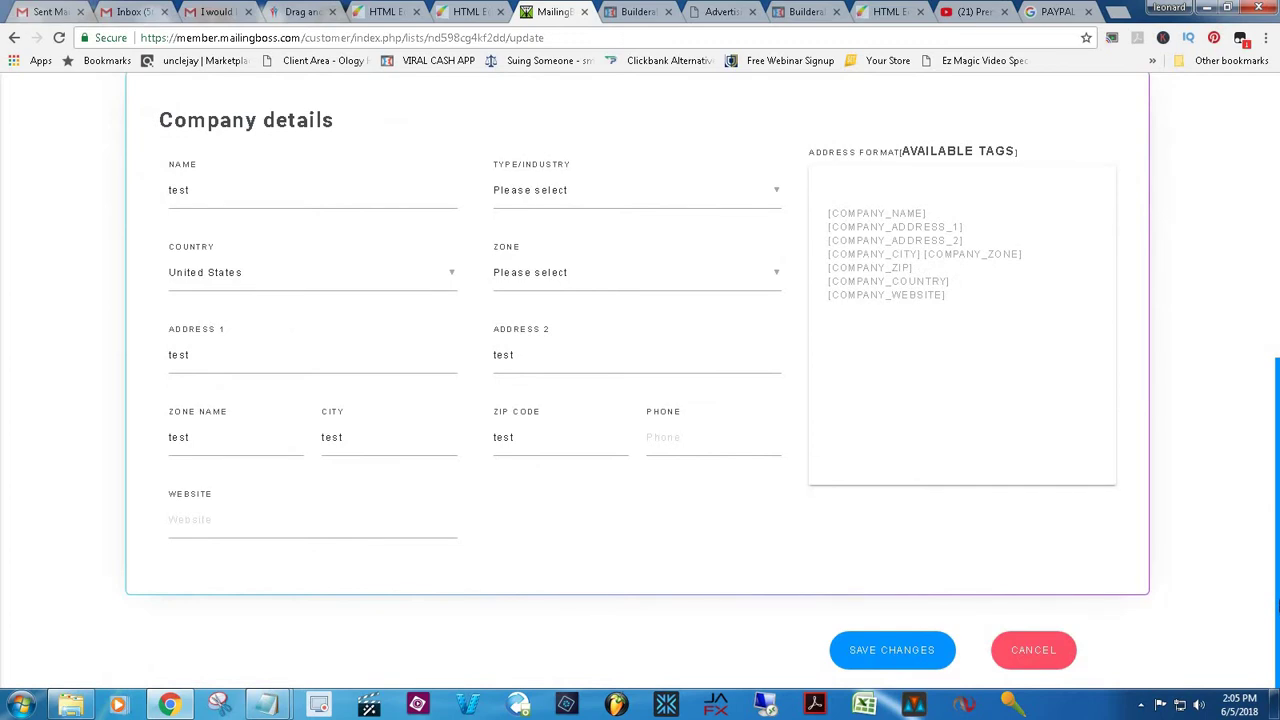
scroll(1246, 529, up, 1)
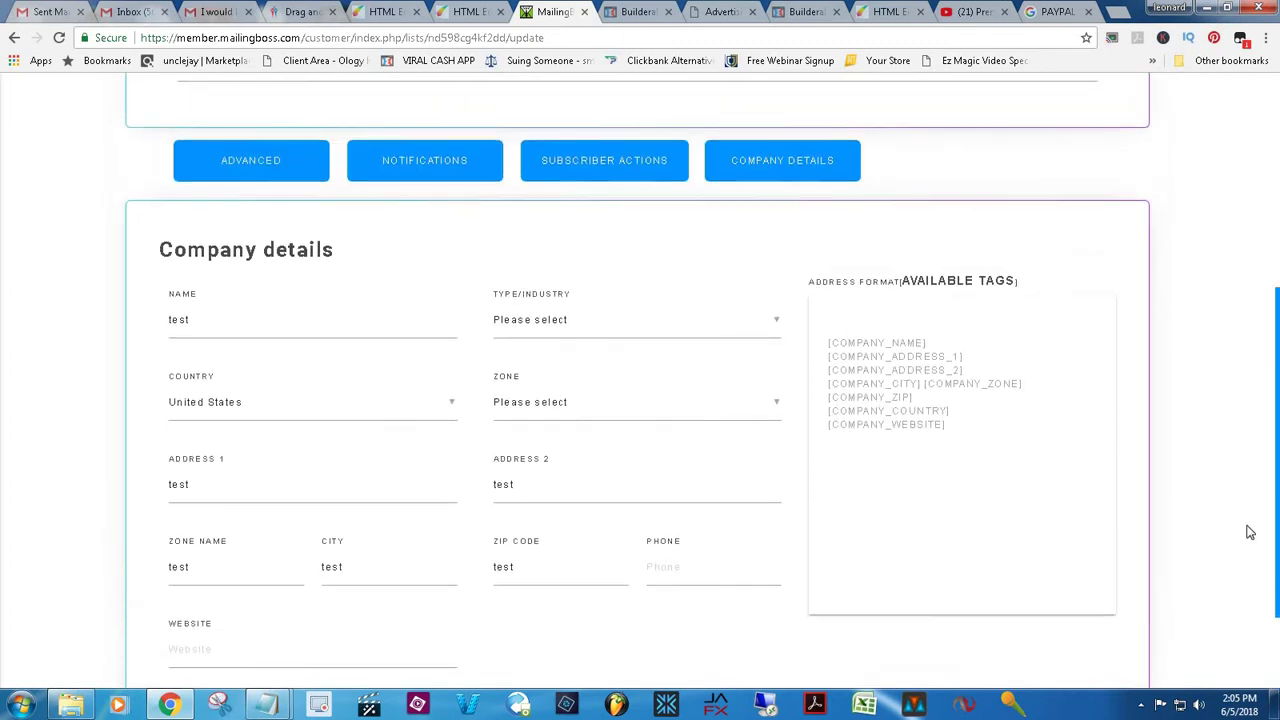
scroll(1246, 529, down, 1)
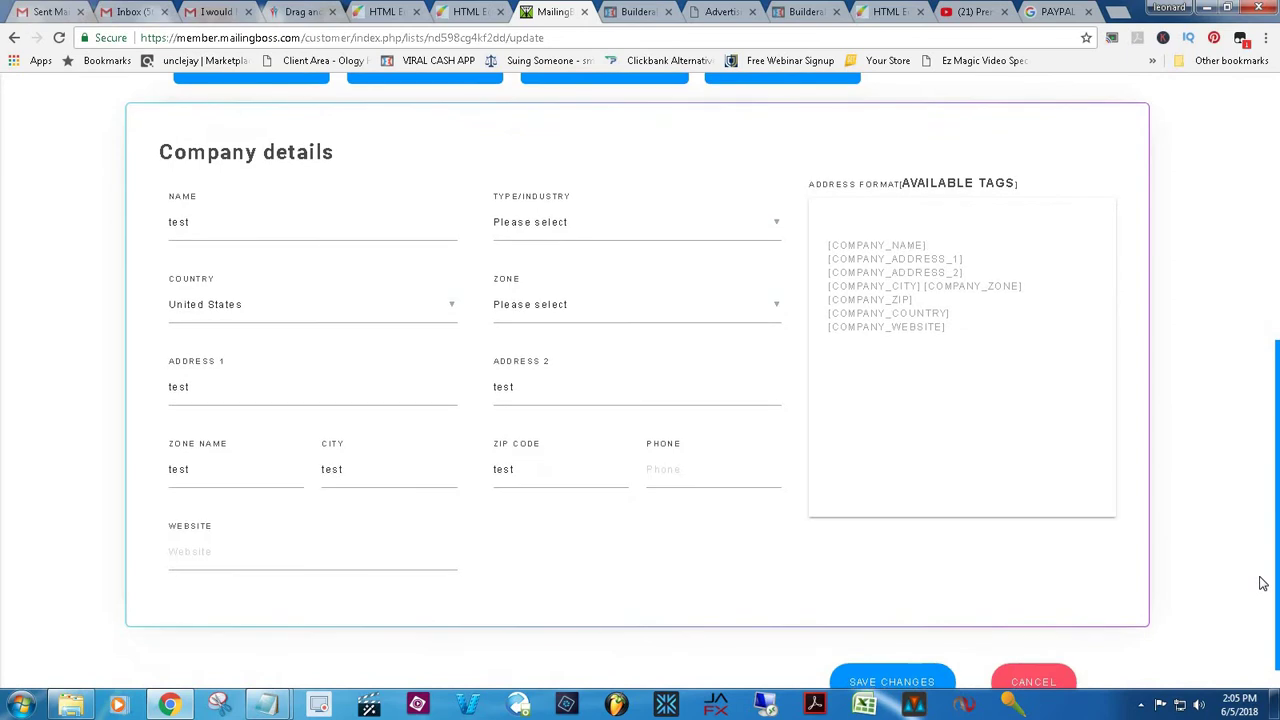
drag(1272, 655, 1262, 475)
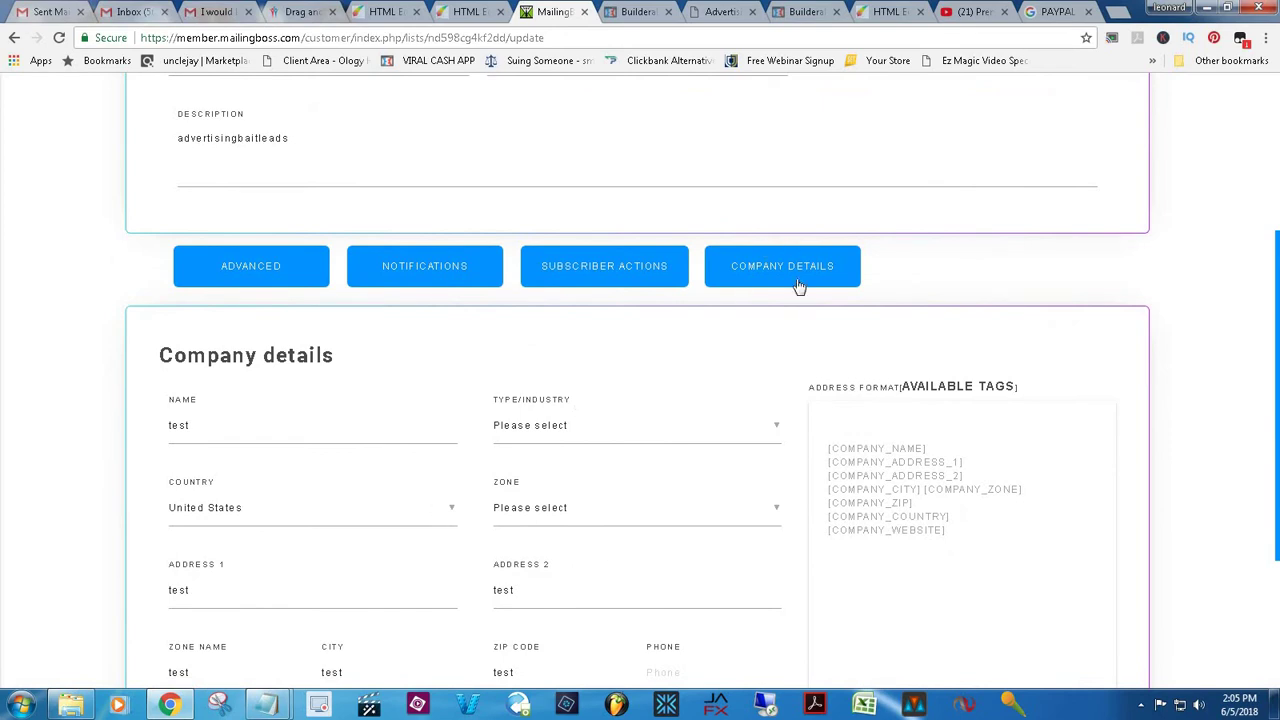
click(608, 272)
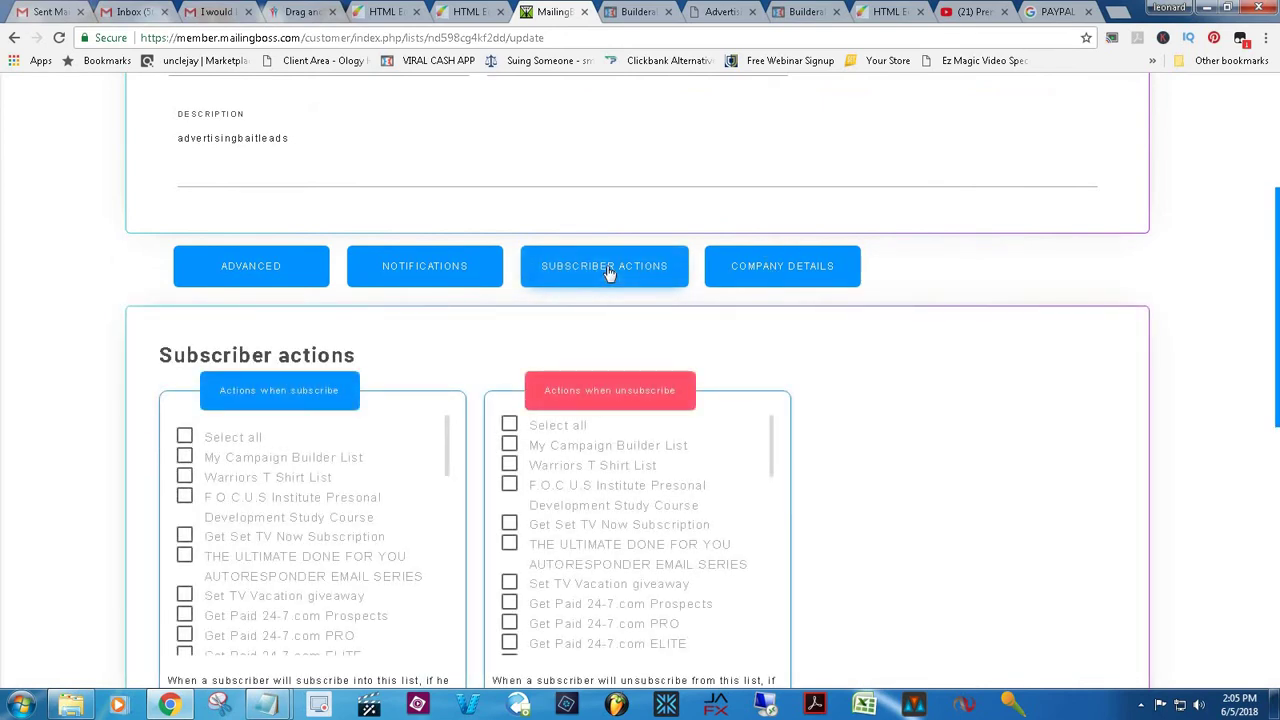
click(444, 268)
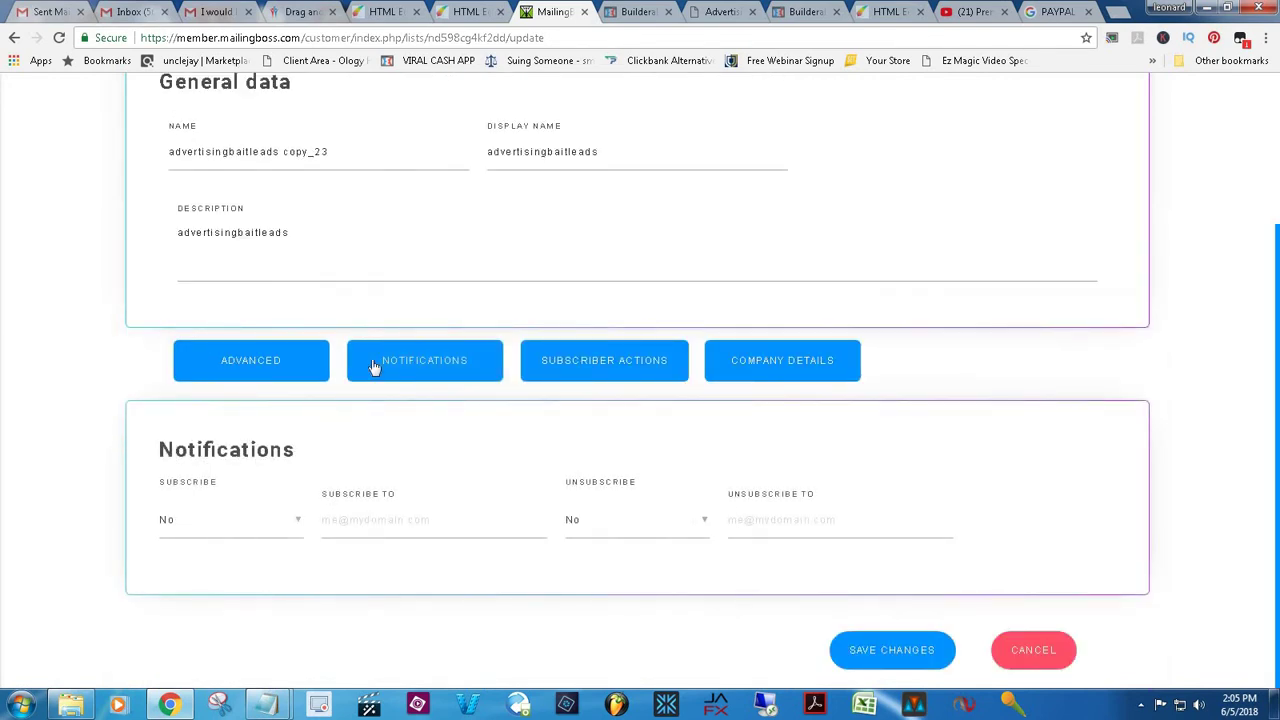
click(270, 366)
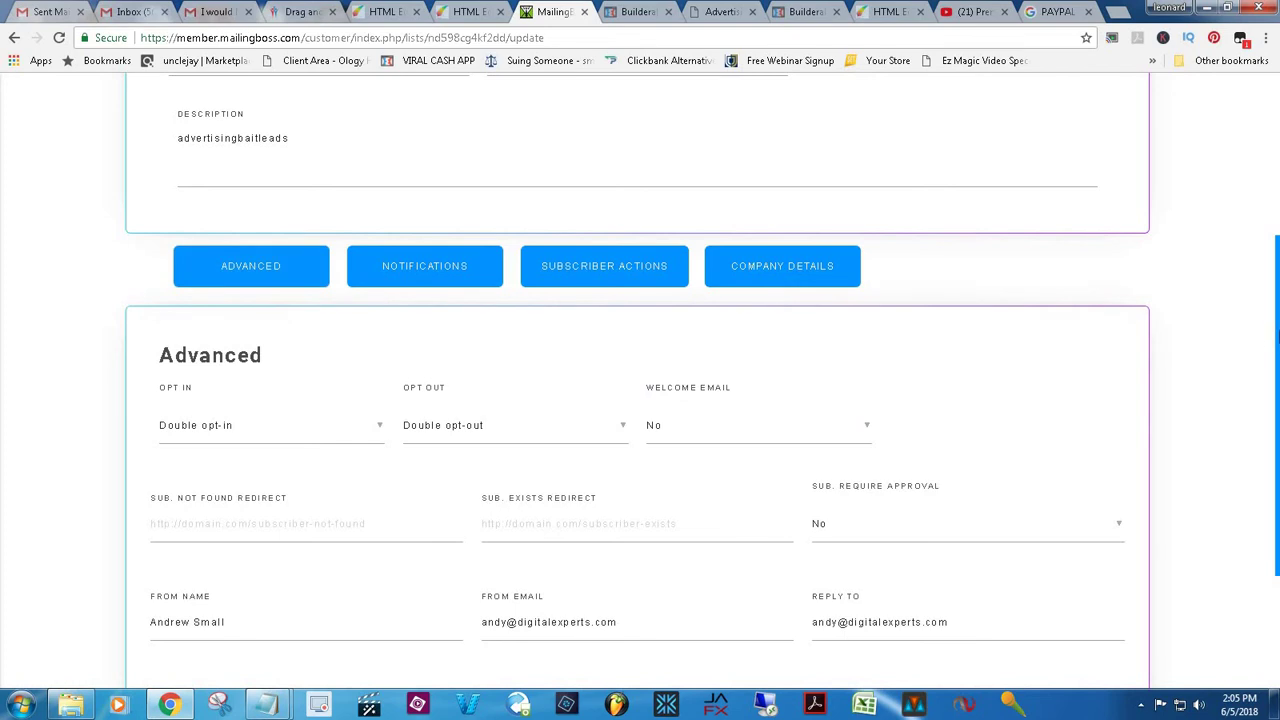
Open the custom fields of the advertisingbaitleads copy_23 list and examine the Email, First name and Phone fields
scroll(1271, 390, up, 3)
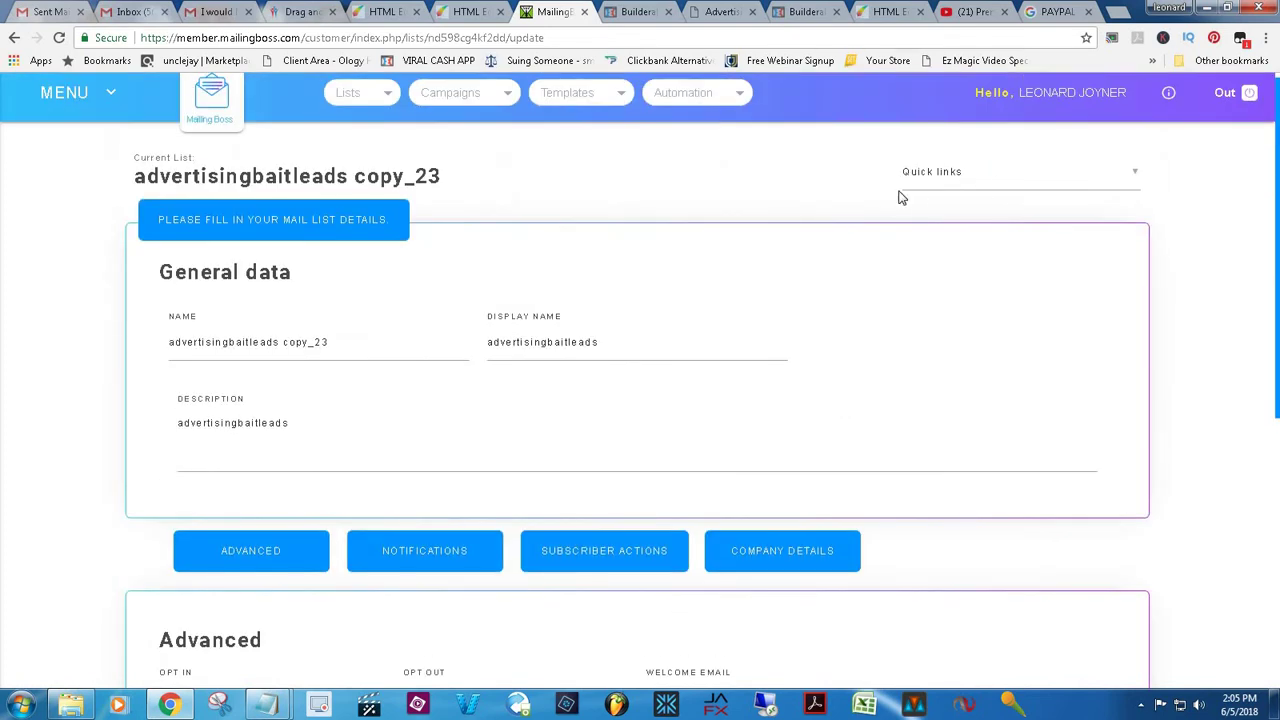
click(946, 176)
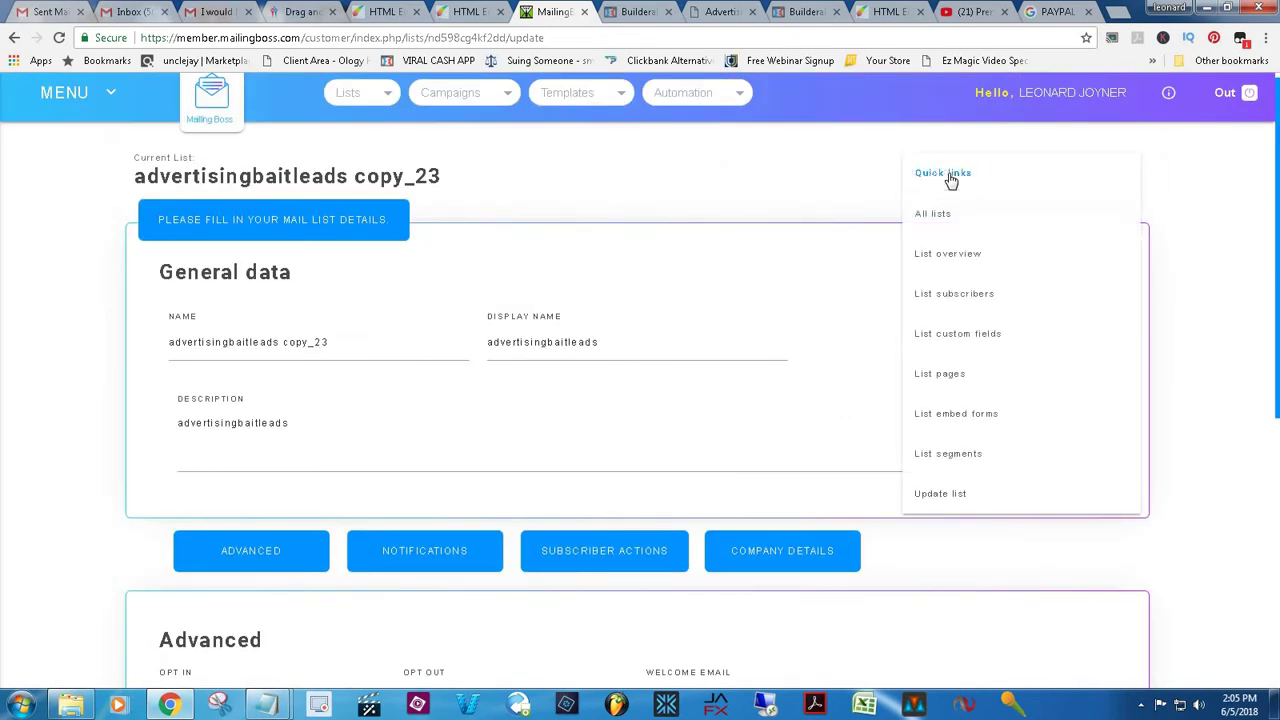
click(977, 338)
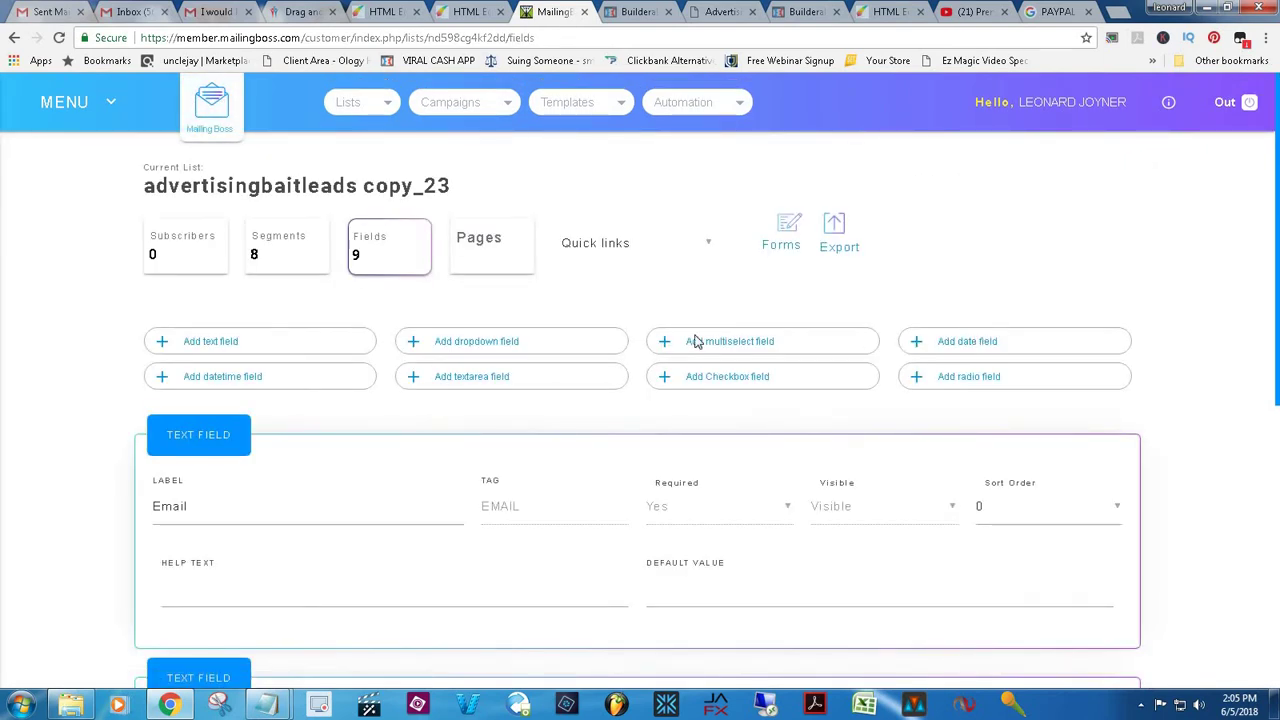
scroll(640, 400, down, 4)
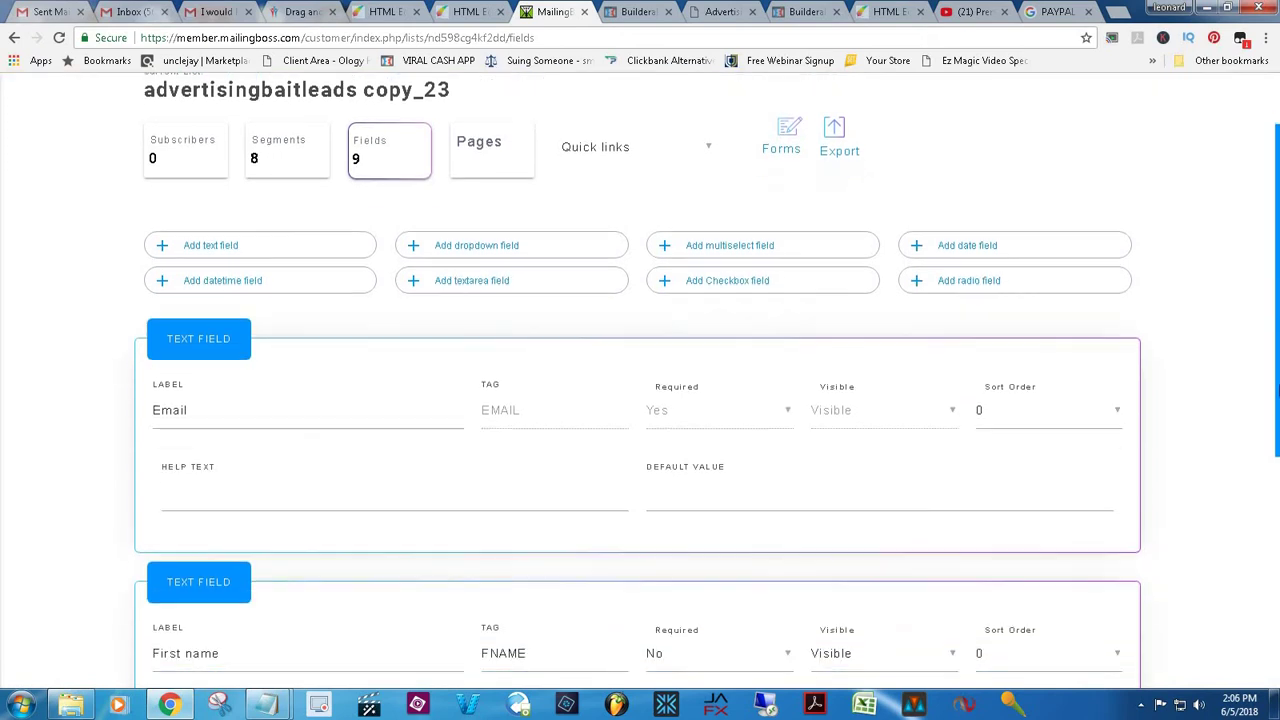
scroll(640, 400, down, 2)
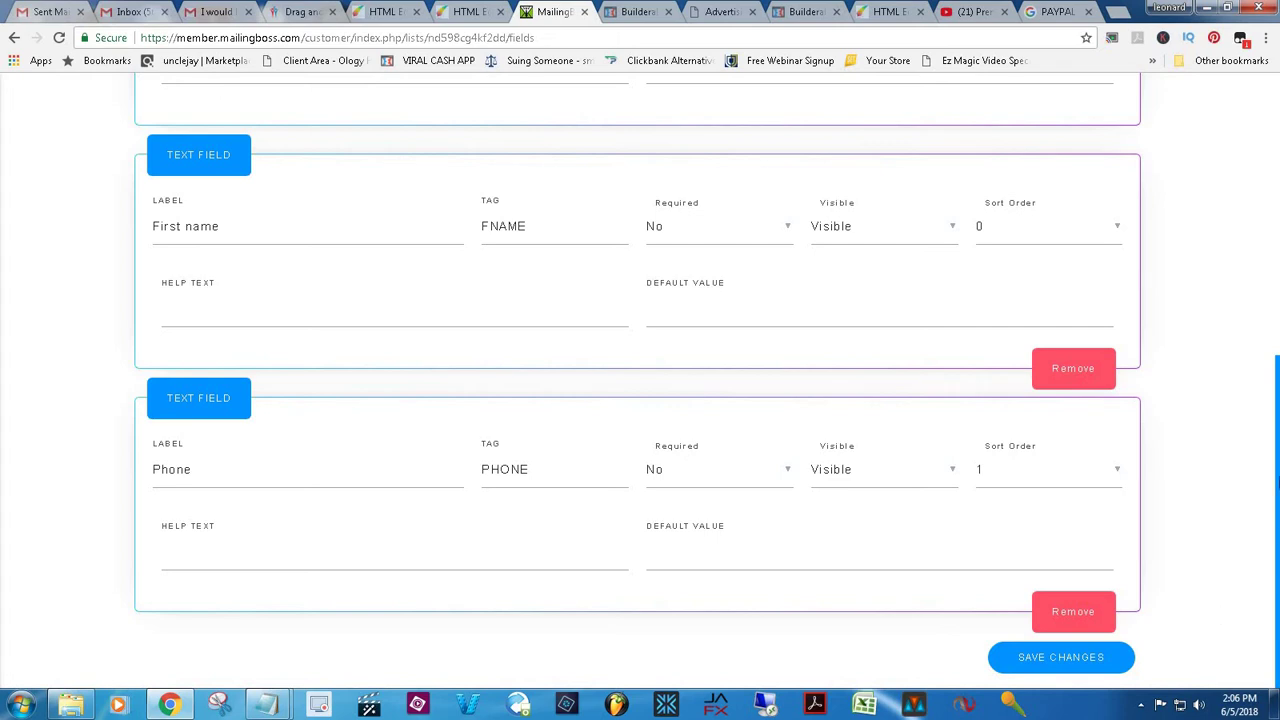
scroll(640, 400, up, 4)
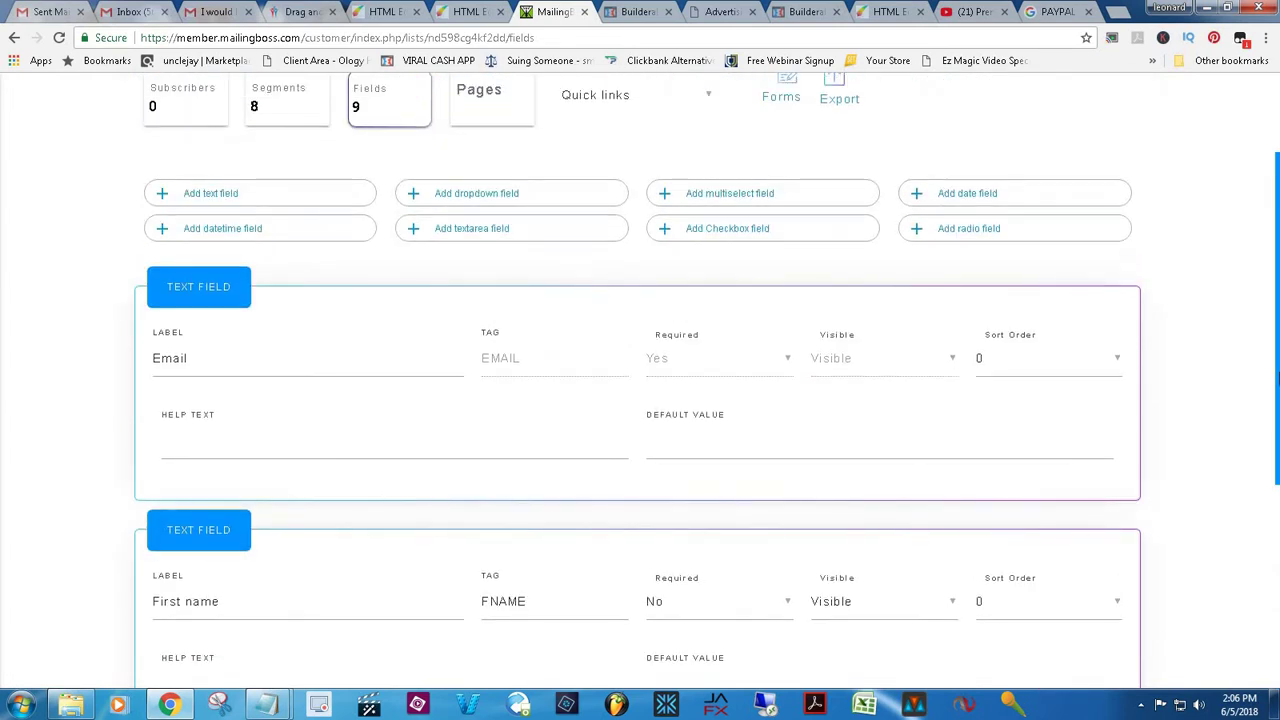
drag(1276, 410, 1276, 531)
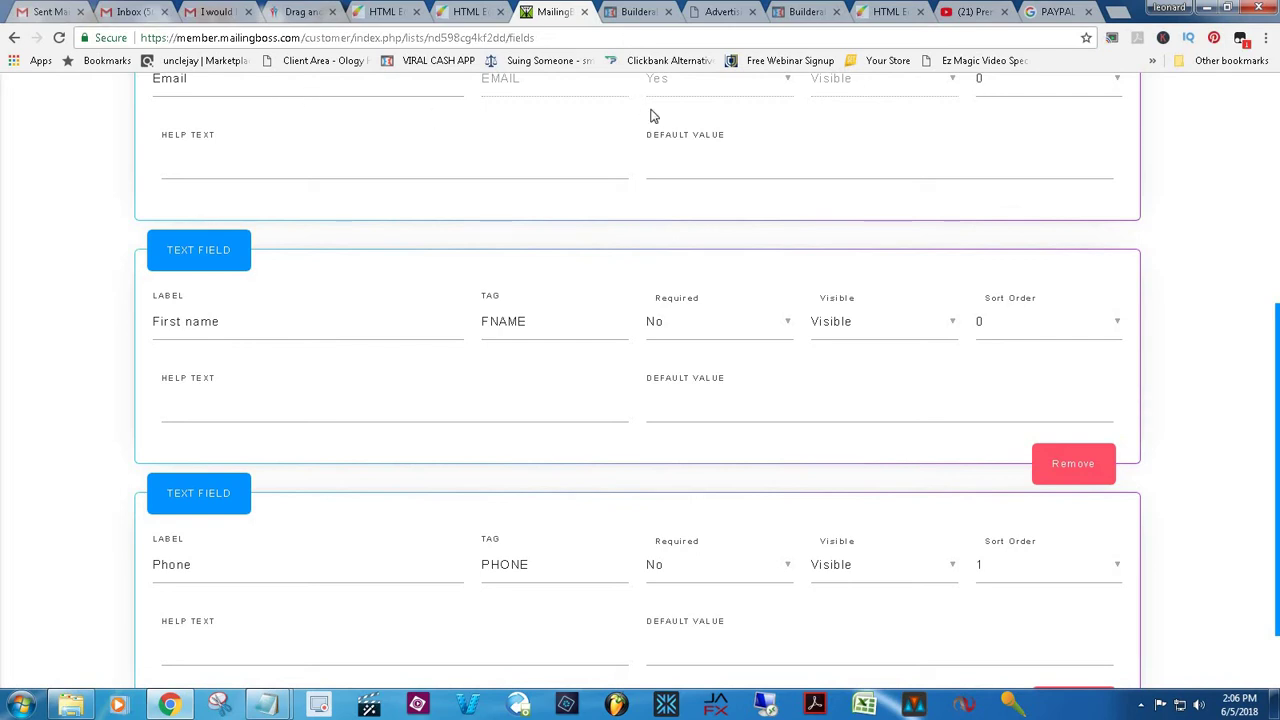
scroll(1277, 367, up, 3)
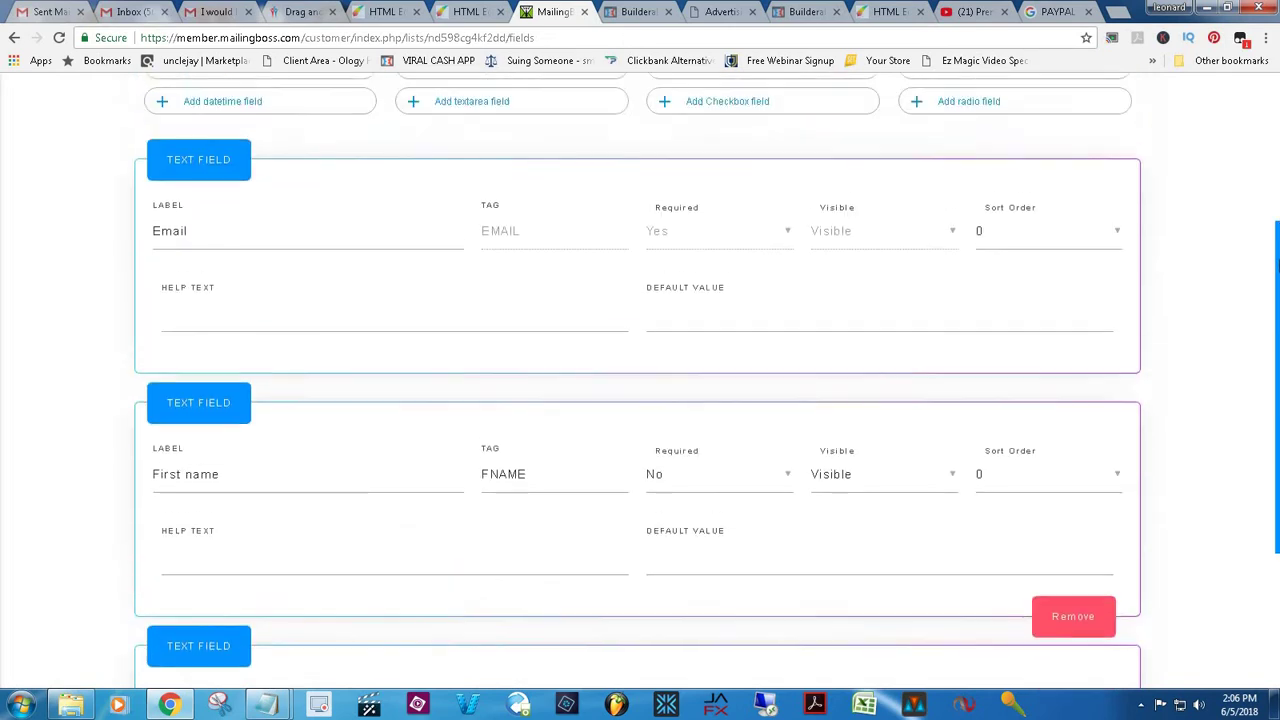
scroll(1026, 394, down, 2)
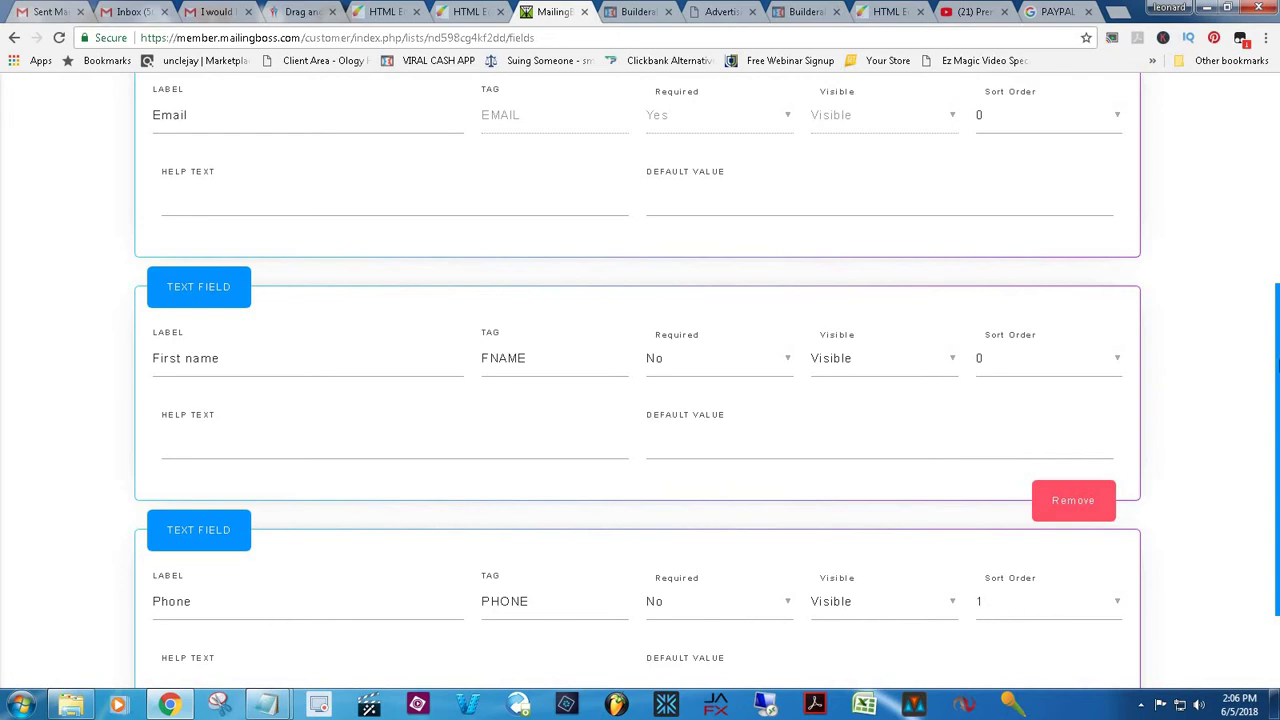
Remove the Phone text field from the list and save the field changes
scroll(1275, 440, down, 2)
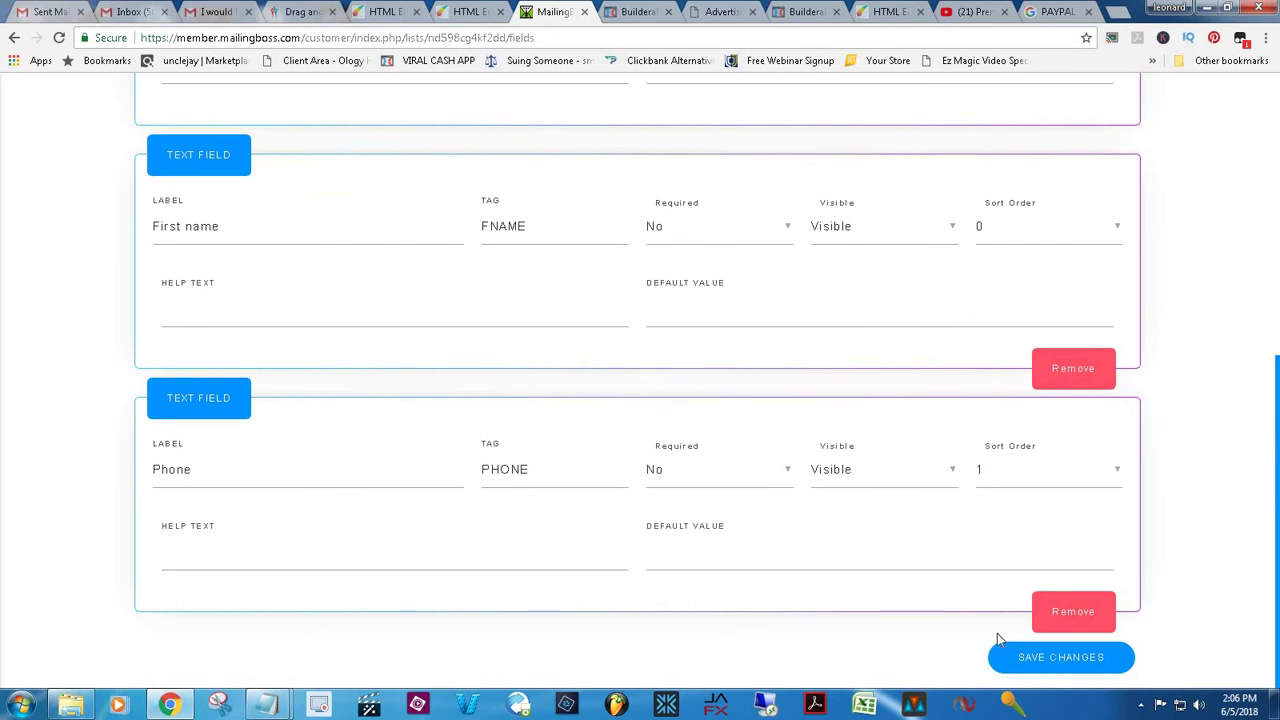
click(1080, 618)
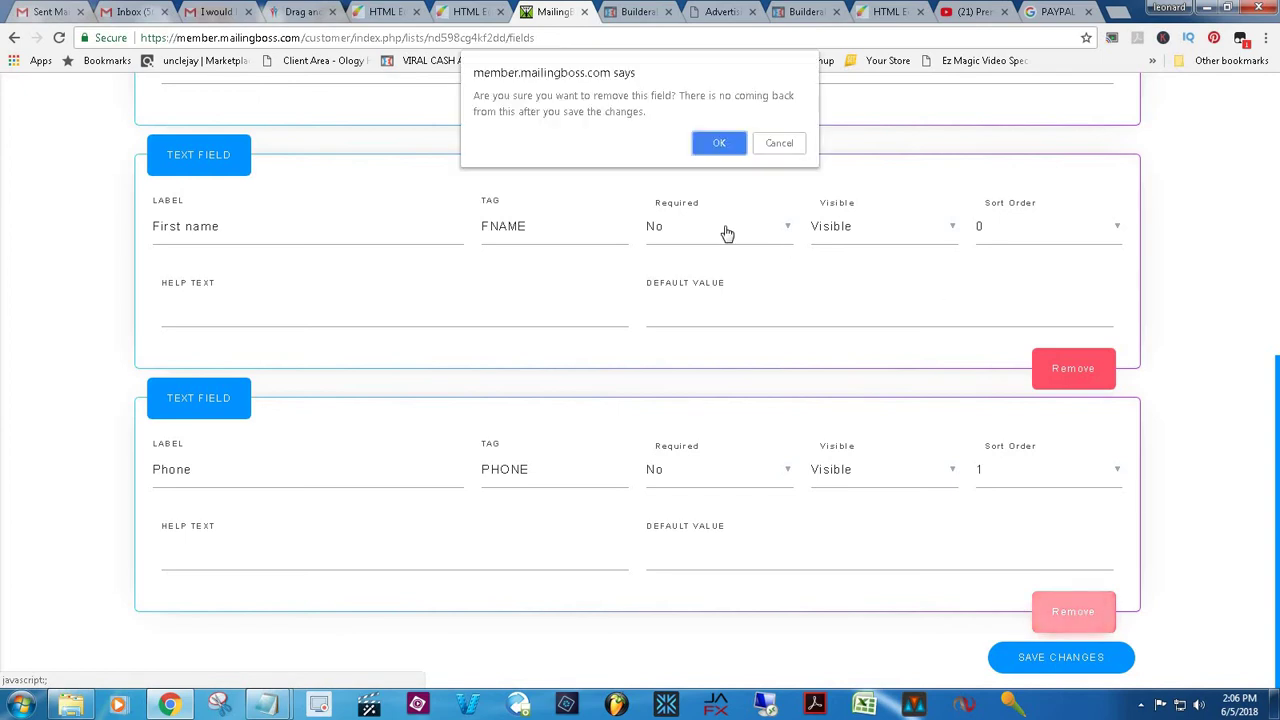
click(719, 145)
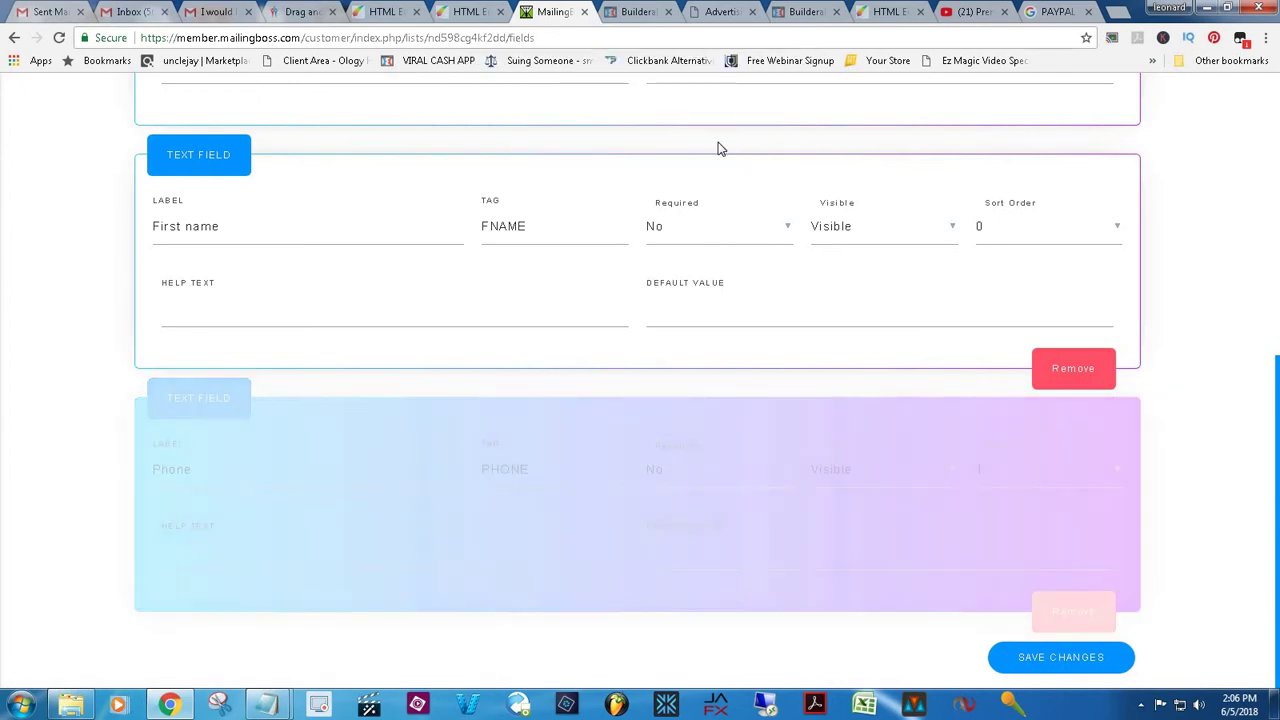
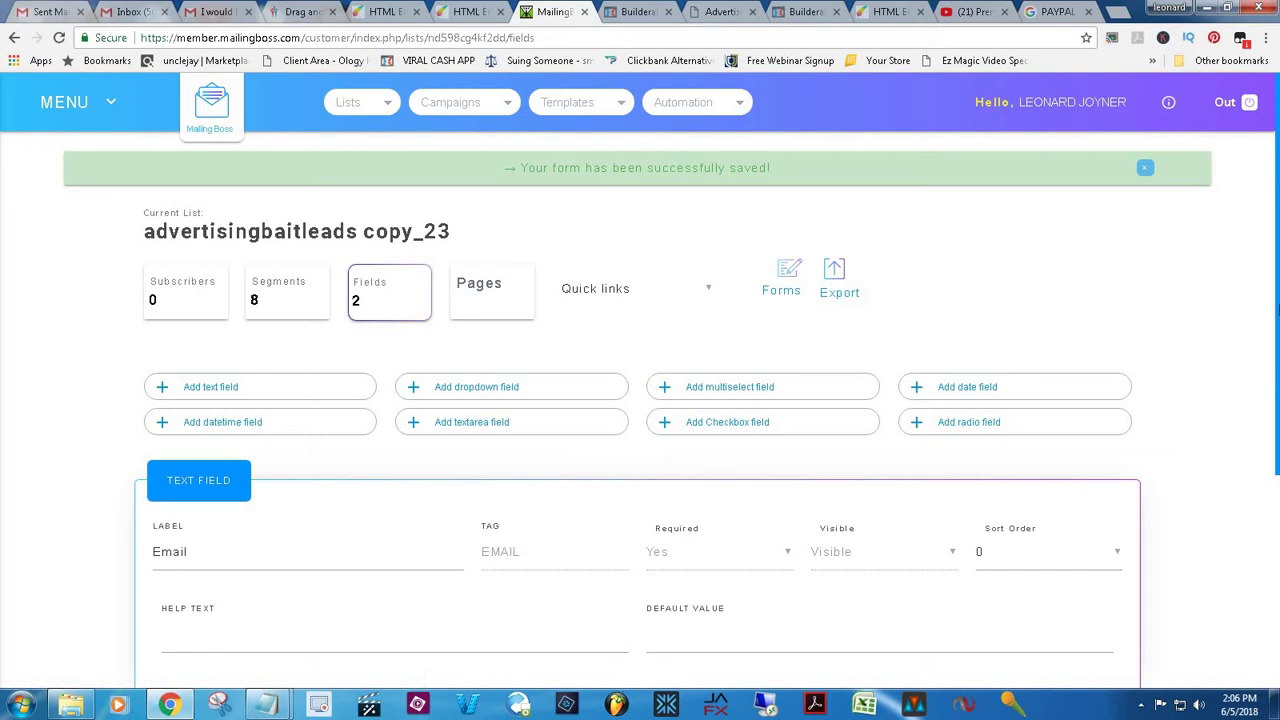
drag(1276, 296, 1277, 200)
Switch to the teeth-cleaning page editor and reconfigure the opt-in form with the advertisingbaitleads copy_23 list
click(390, 14)
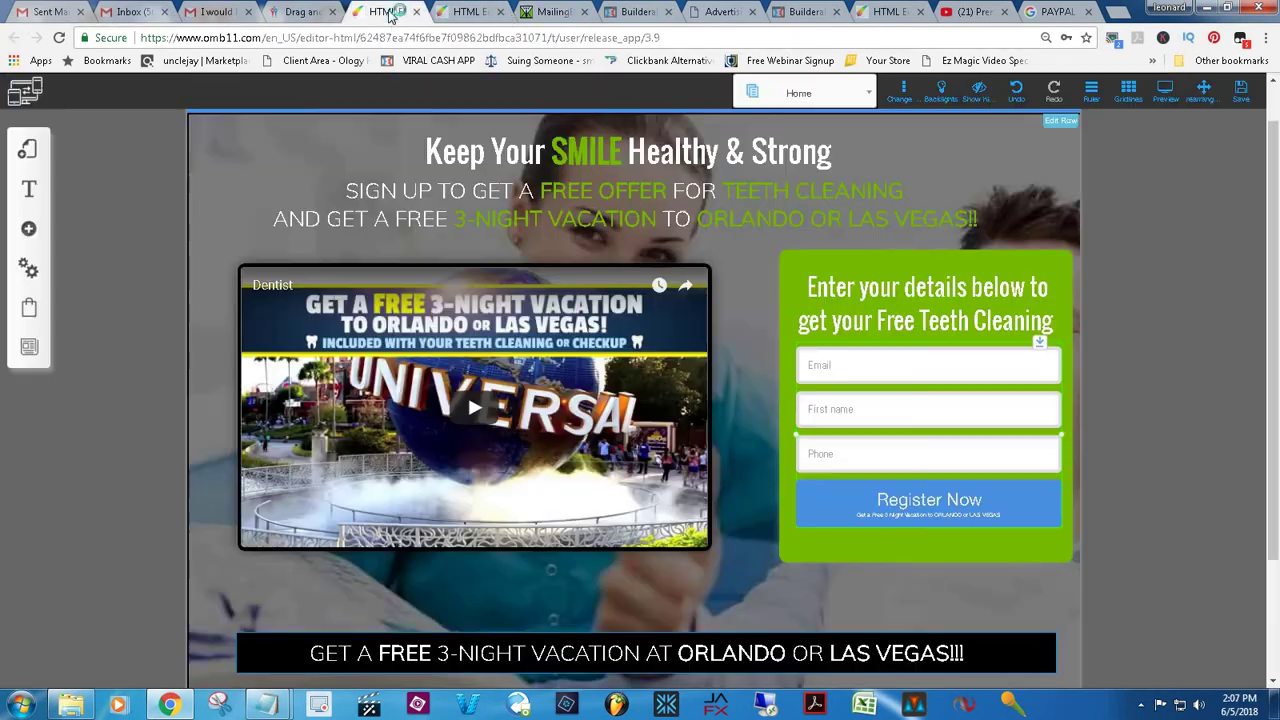
click(879, 390)
click(612, 229)
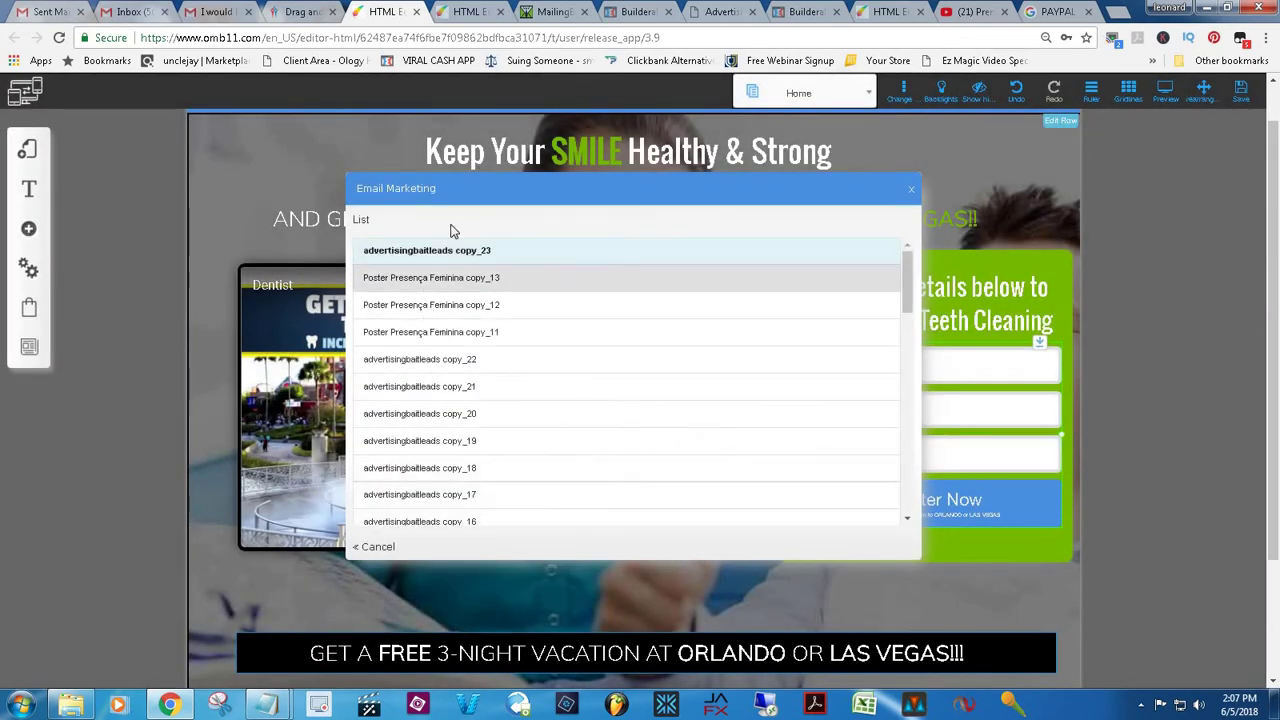
click(445, 253)
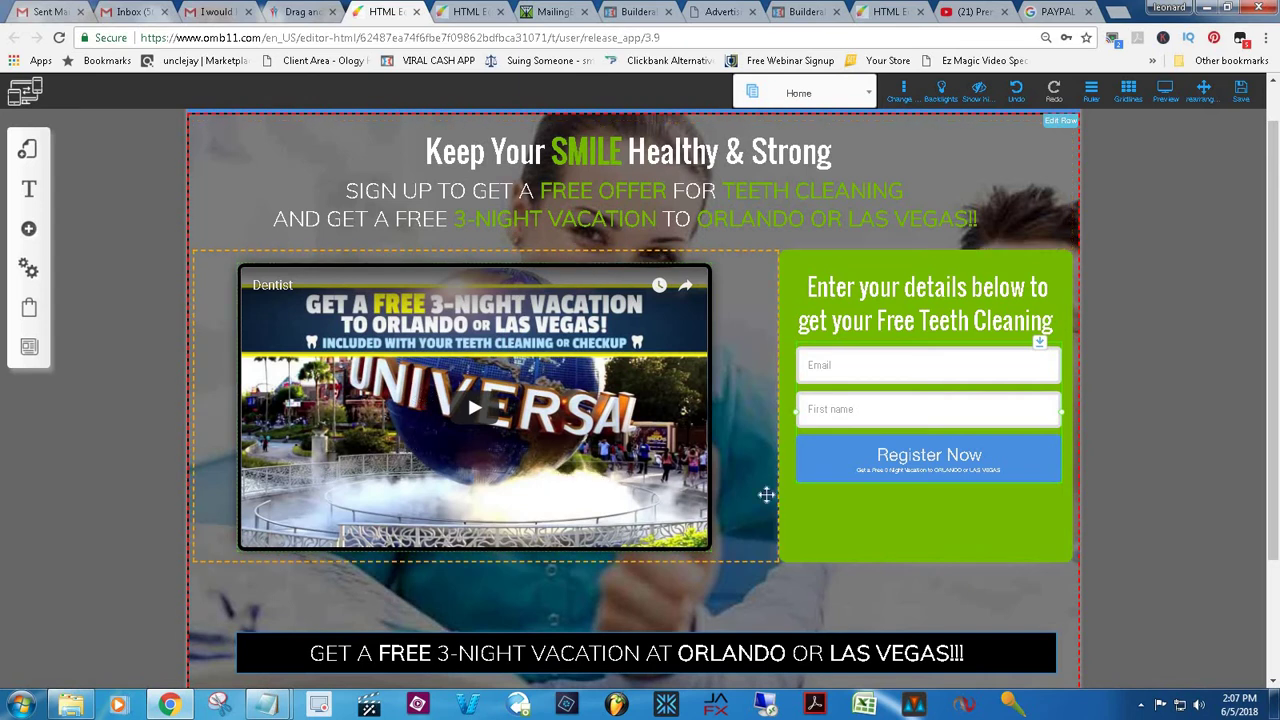
Check the opt-in form button's text, subtitle and icon options and keep them as they are
click(900, 467)
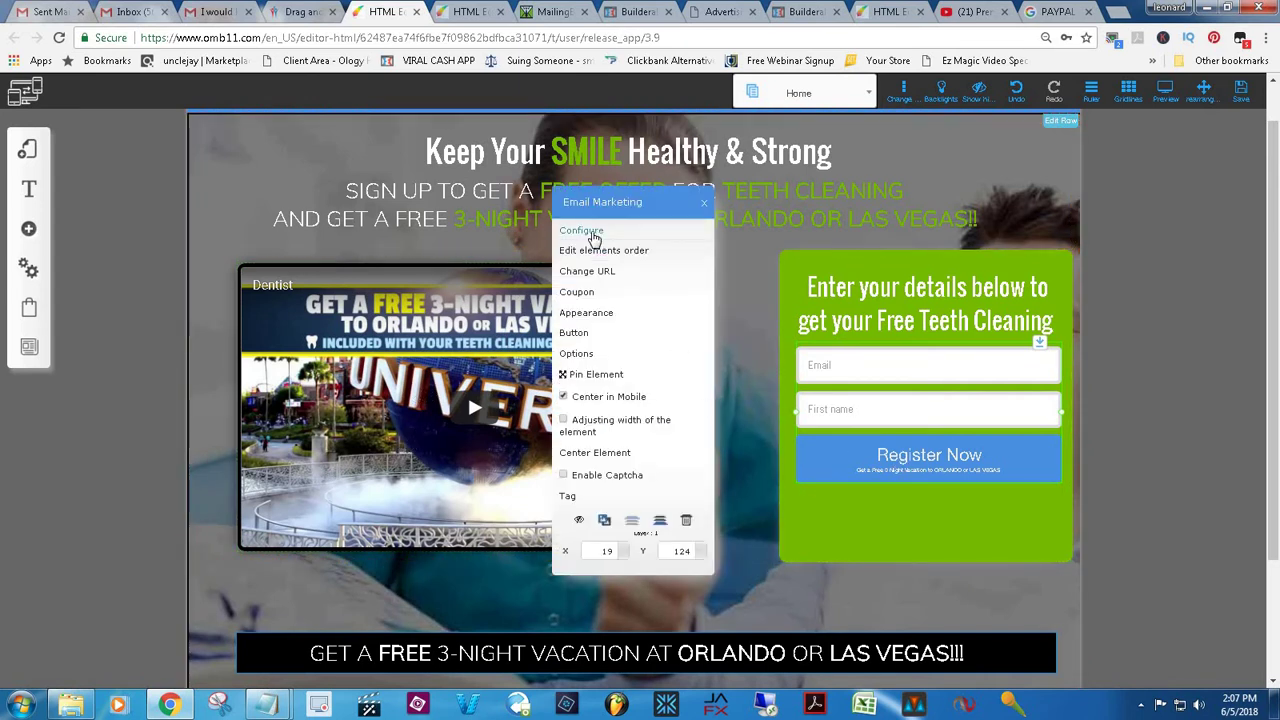
click(612, 339)
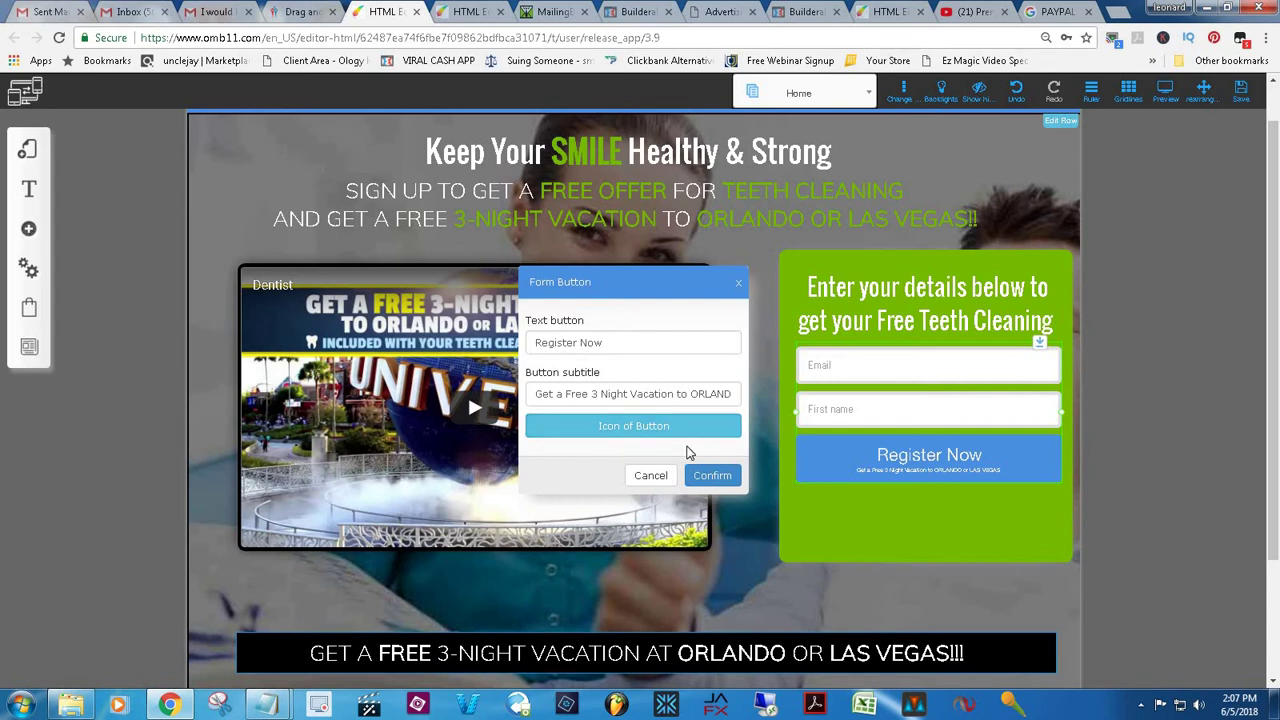
click(702, 475)
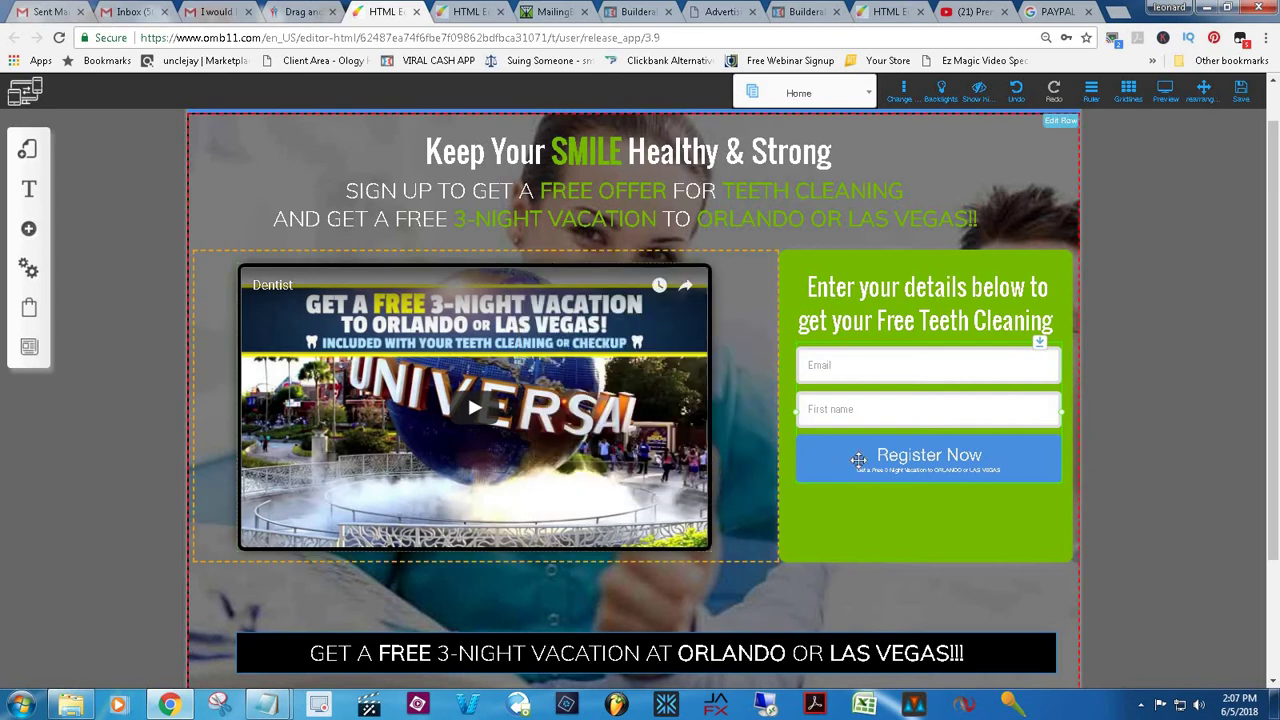
Set the font size of the opt-in form's Register Now button label to 26 in its appearance settings
click(900, 462)
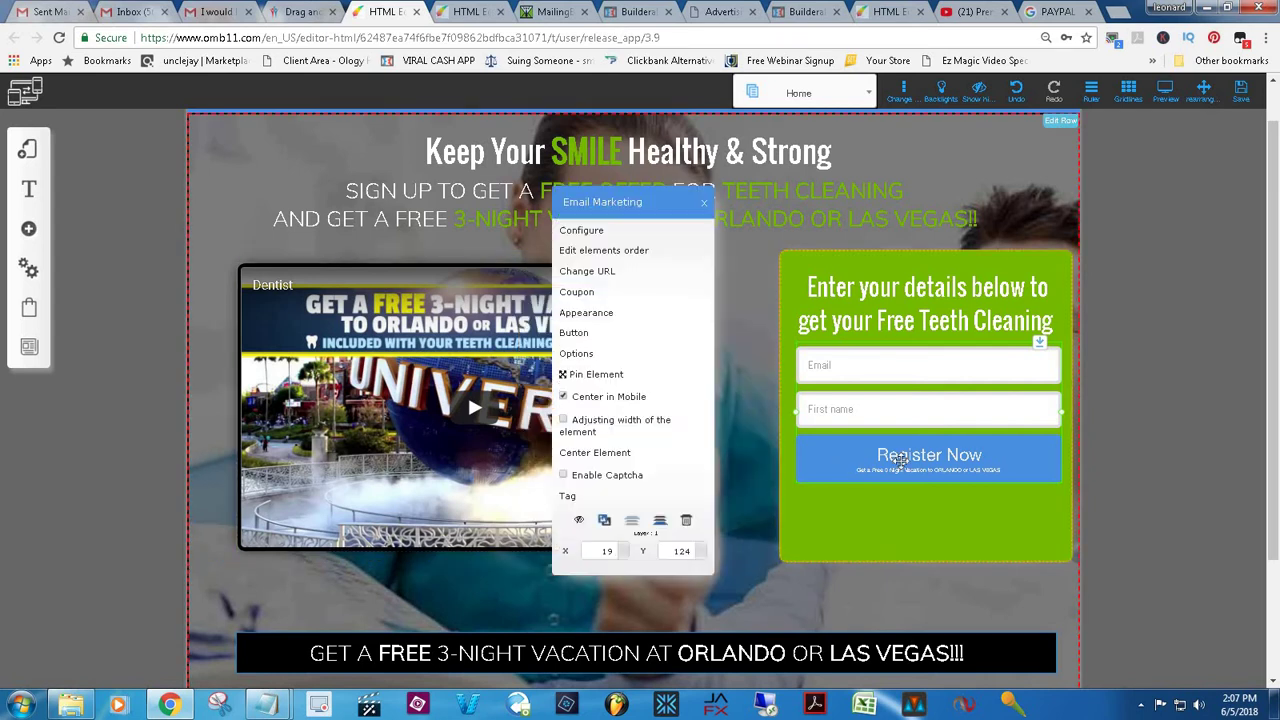
click(590, 313)
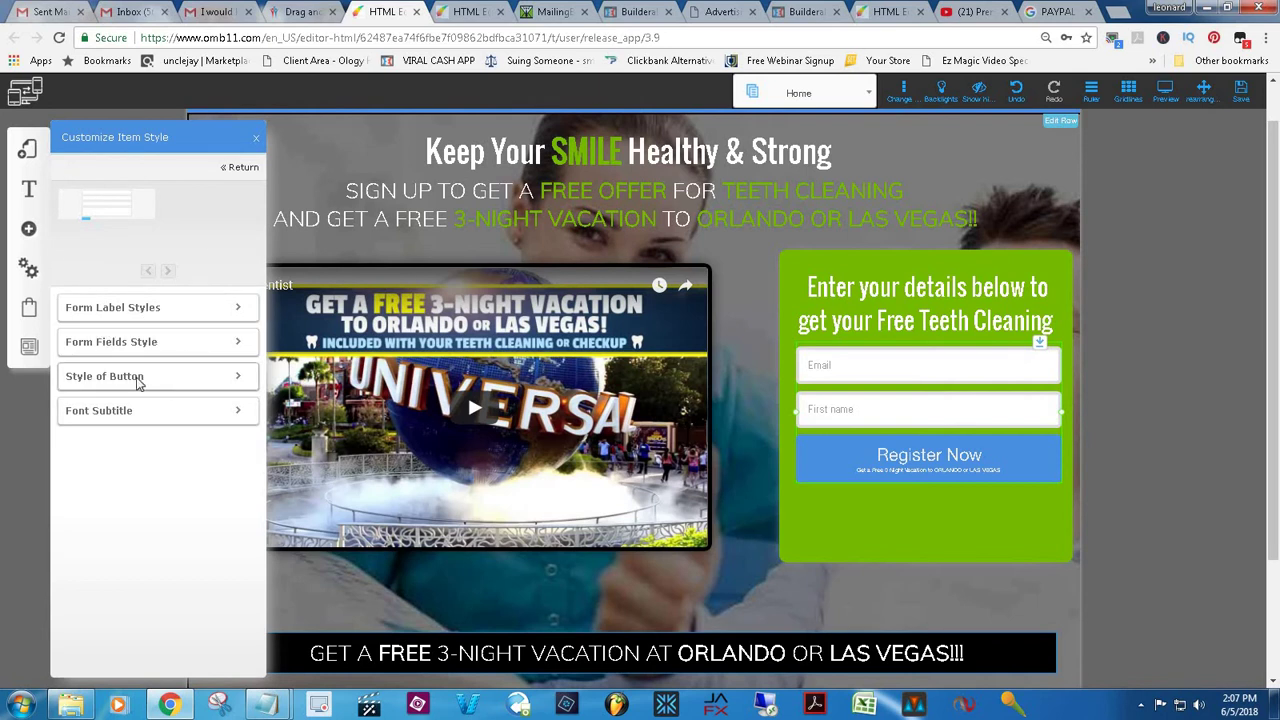
click(189, 377)
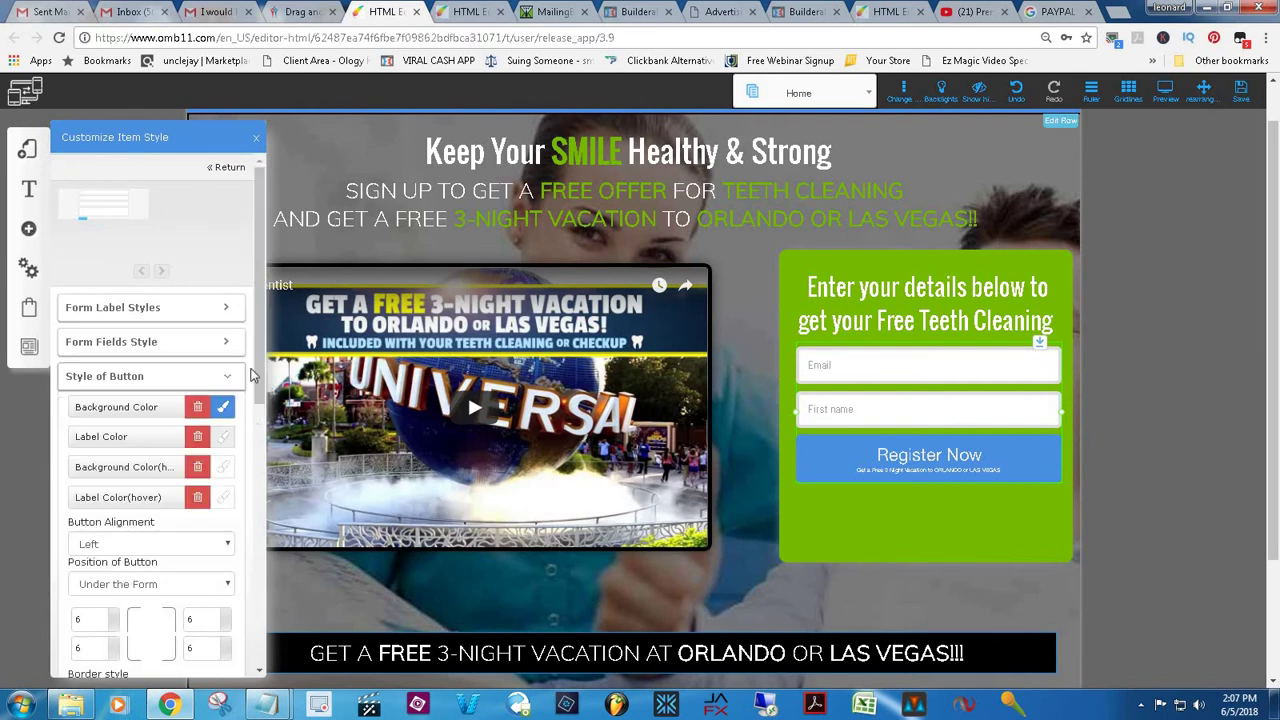
drag(264, 376, 262, 648)
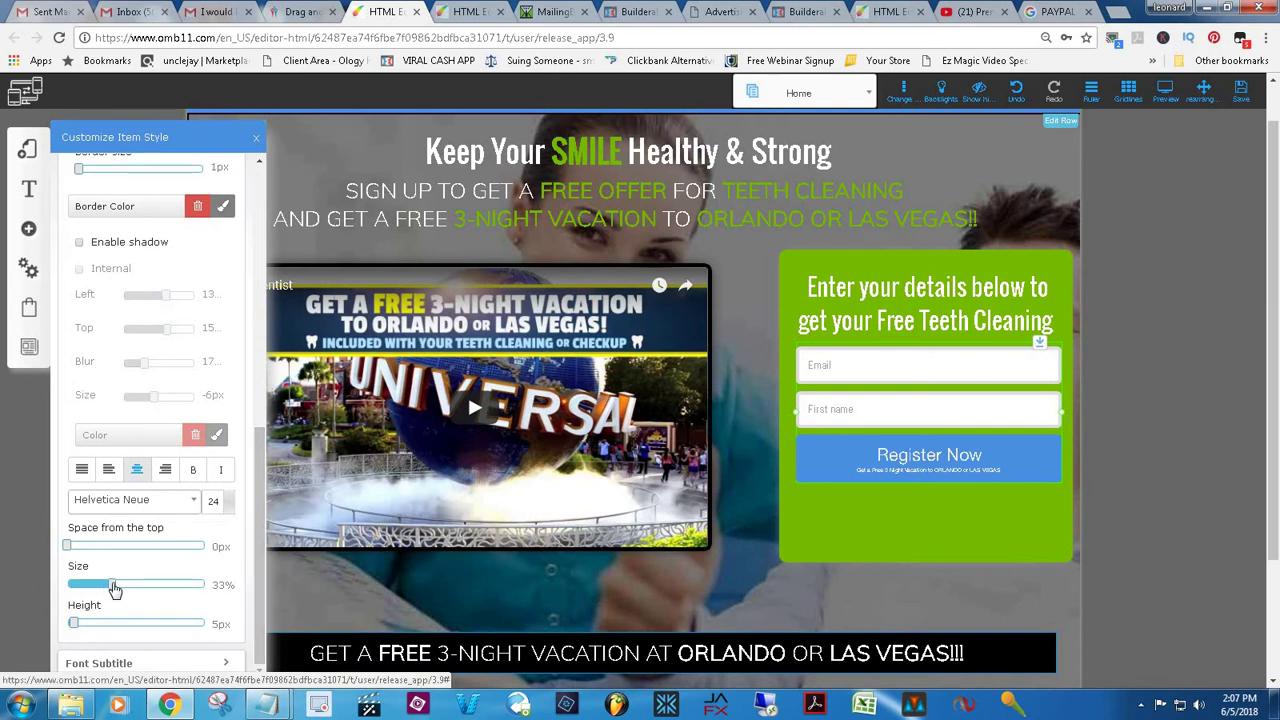
click(228, 499)
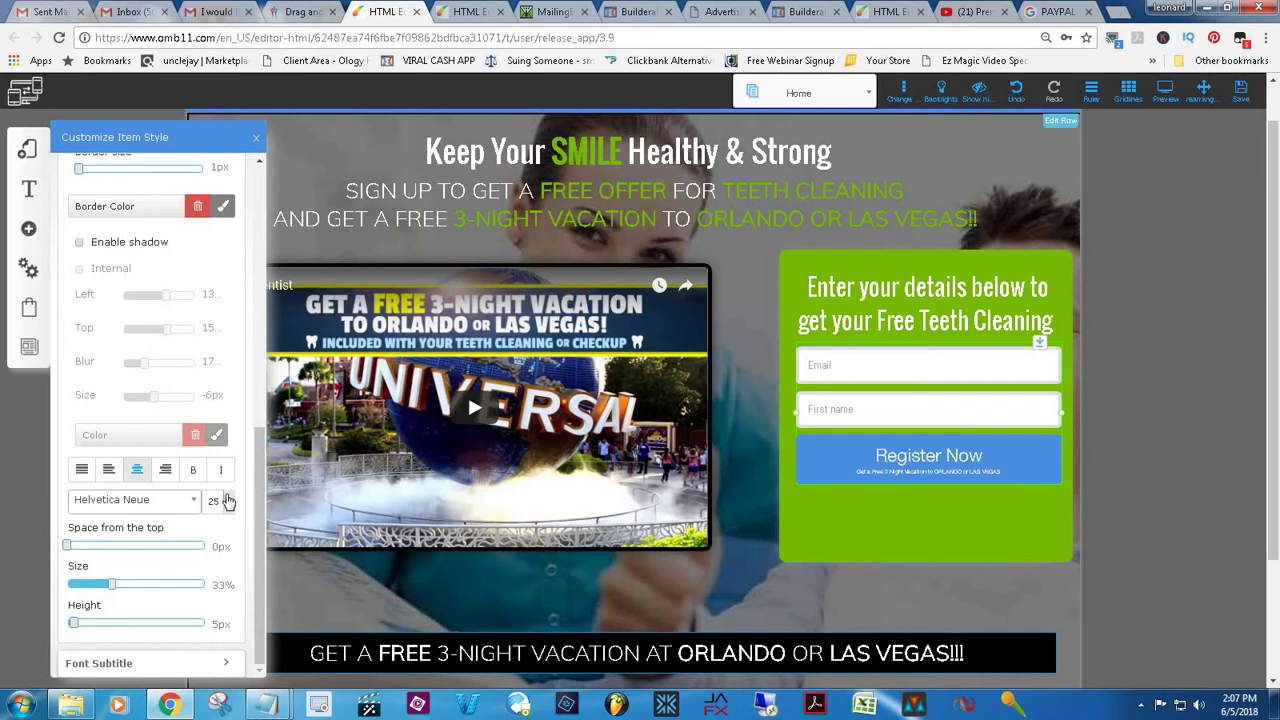
click(228, 499)
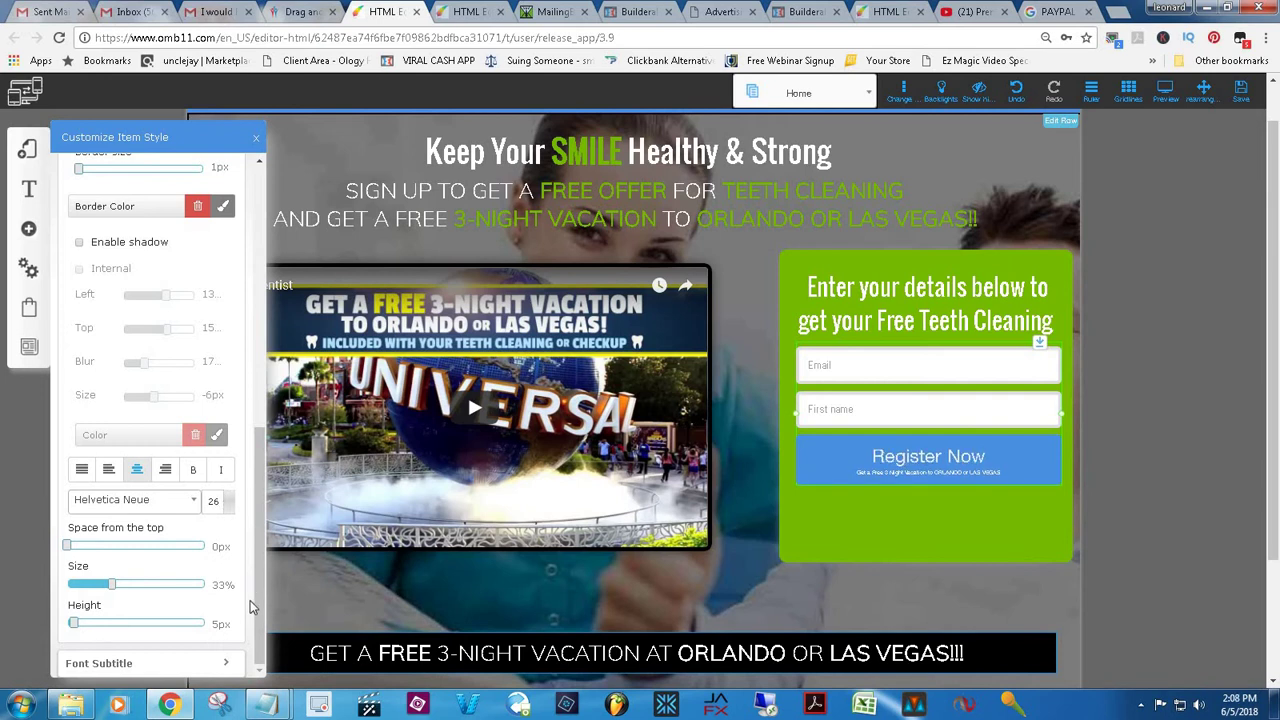
Set the font size of the Register Now button's subtitle to 11
click(216, 664)
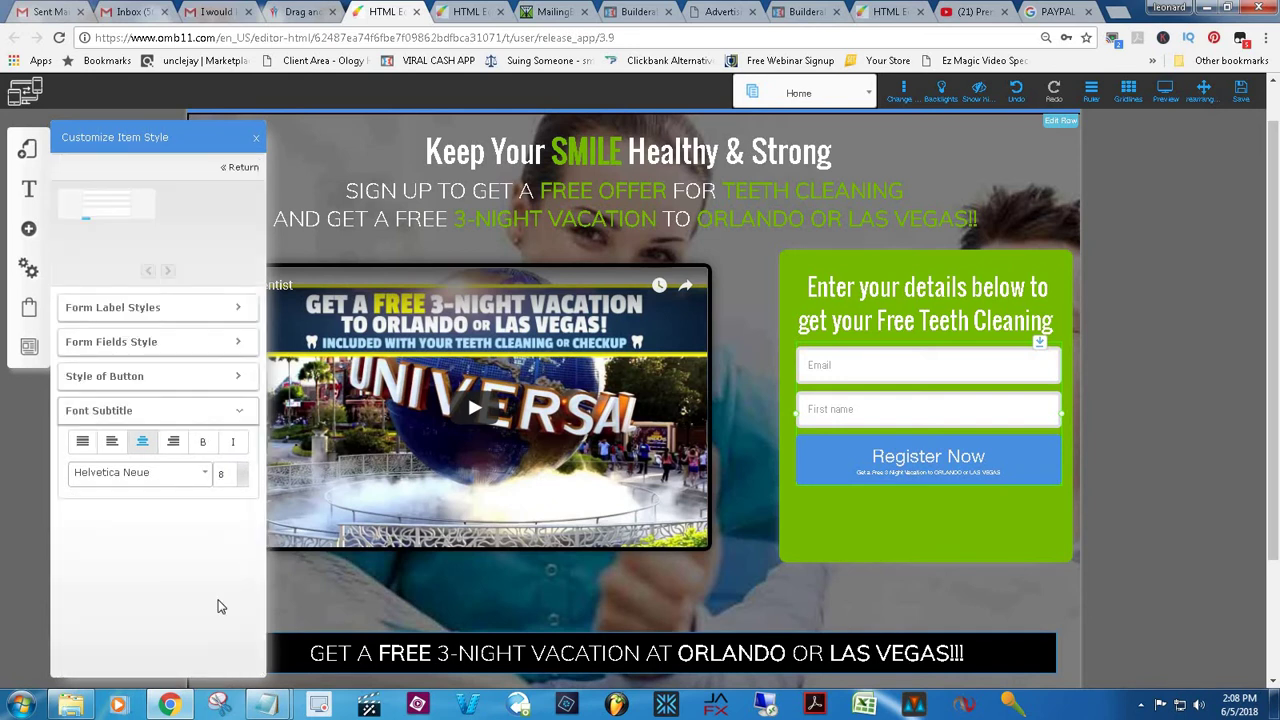
click(242, 474)
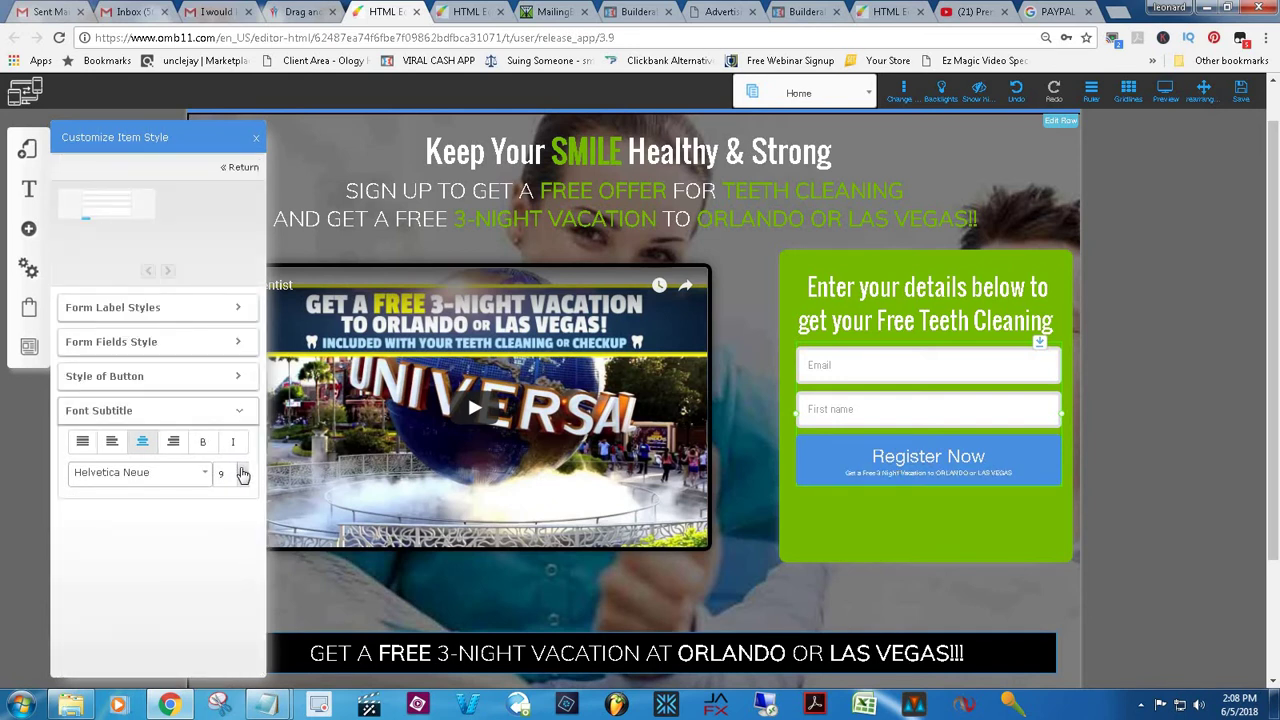
click(242, 474)
click(242, 474)
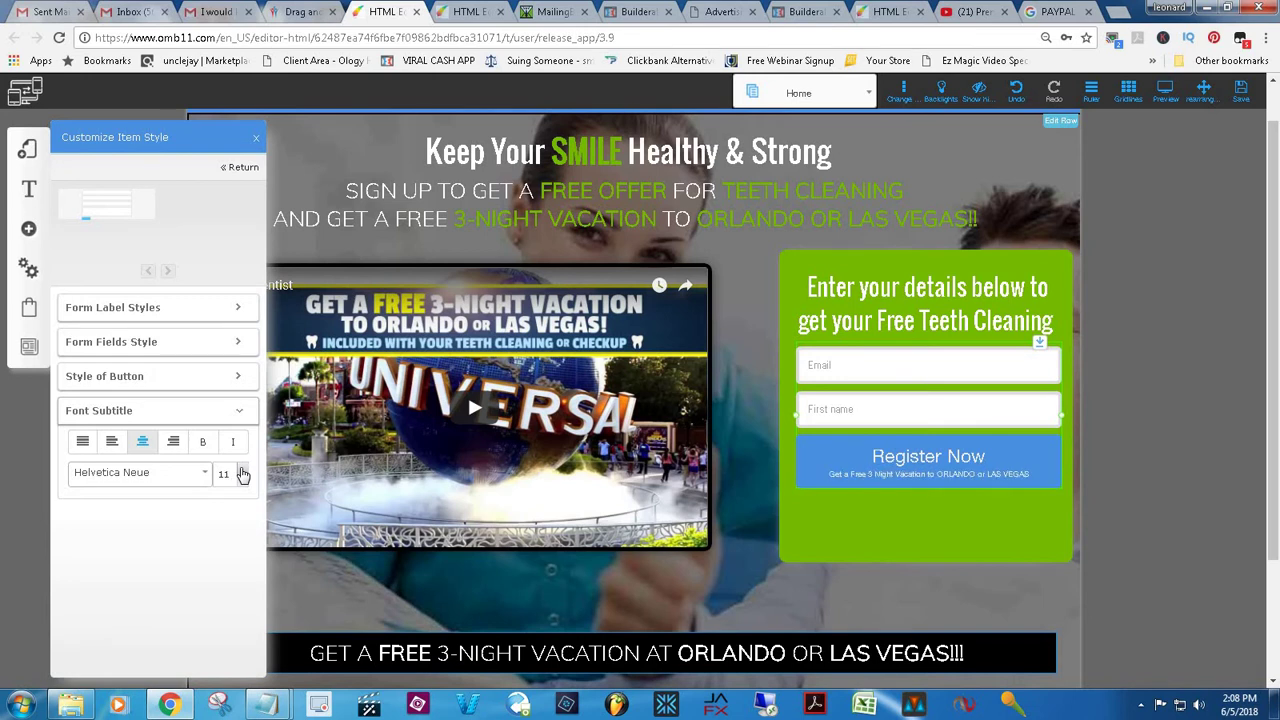
Set the font size of the Register Now button's subtitle to 13 and close the form's style settings
click(242, 474)
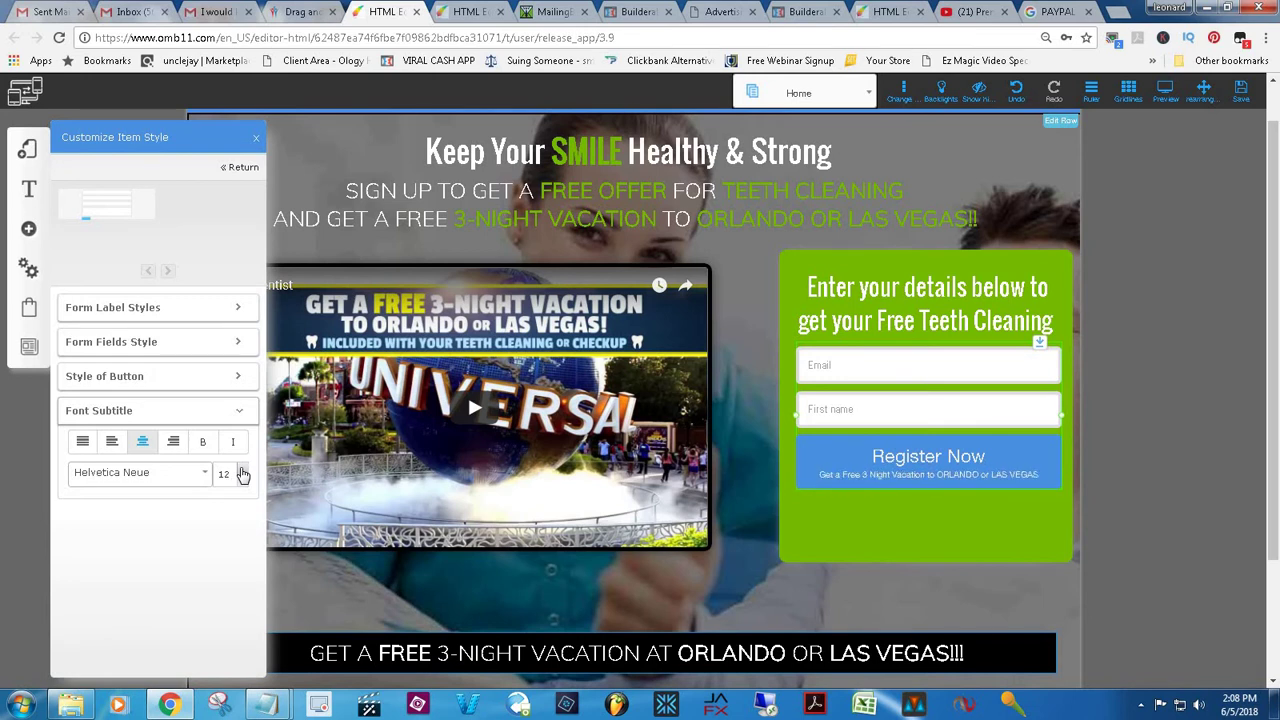
click(242, 474)
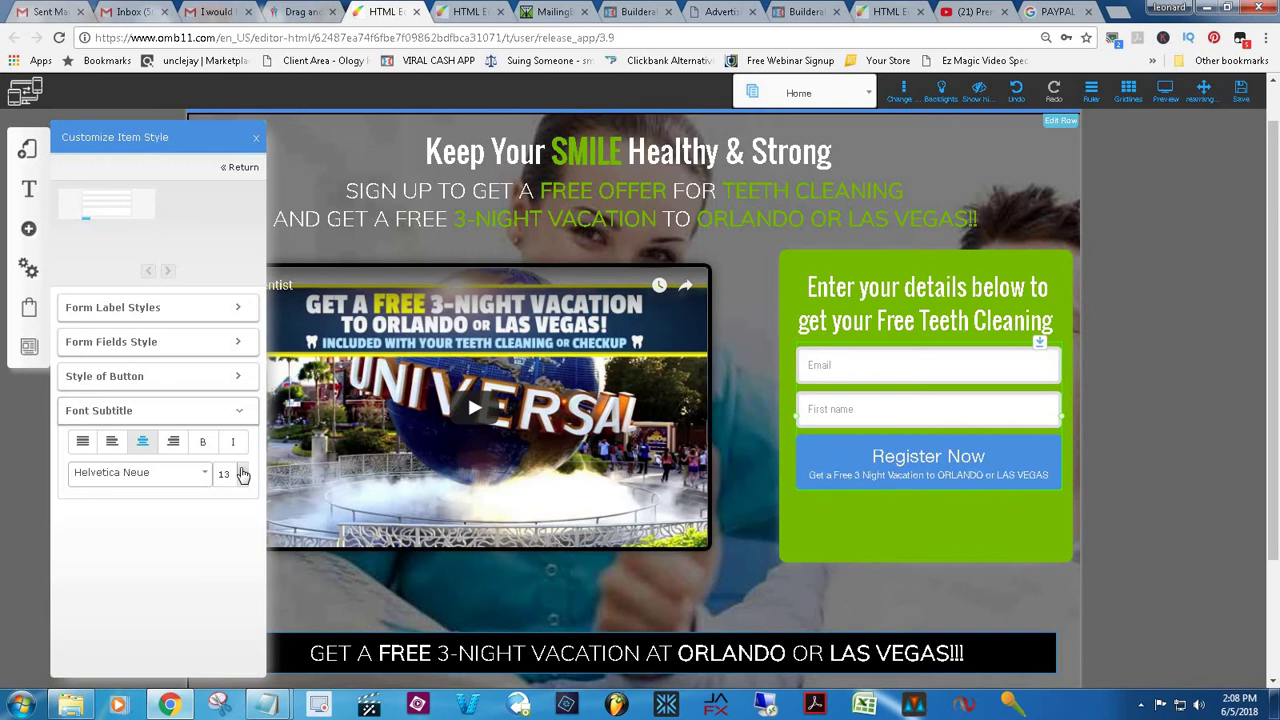
click(258, 140)
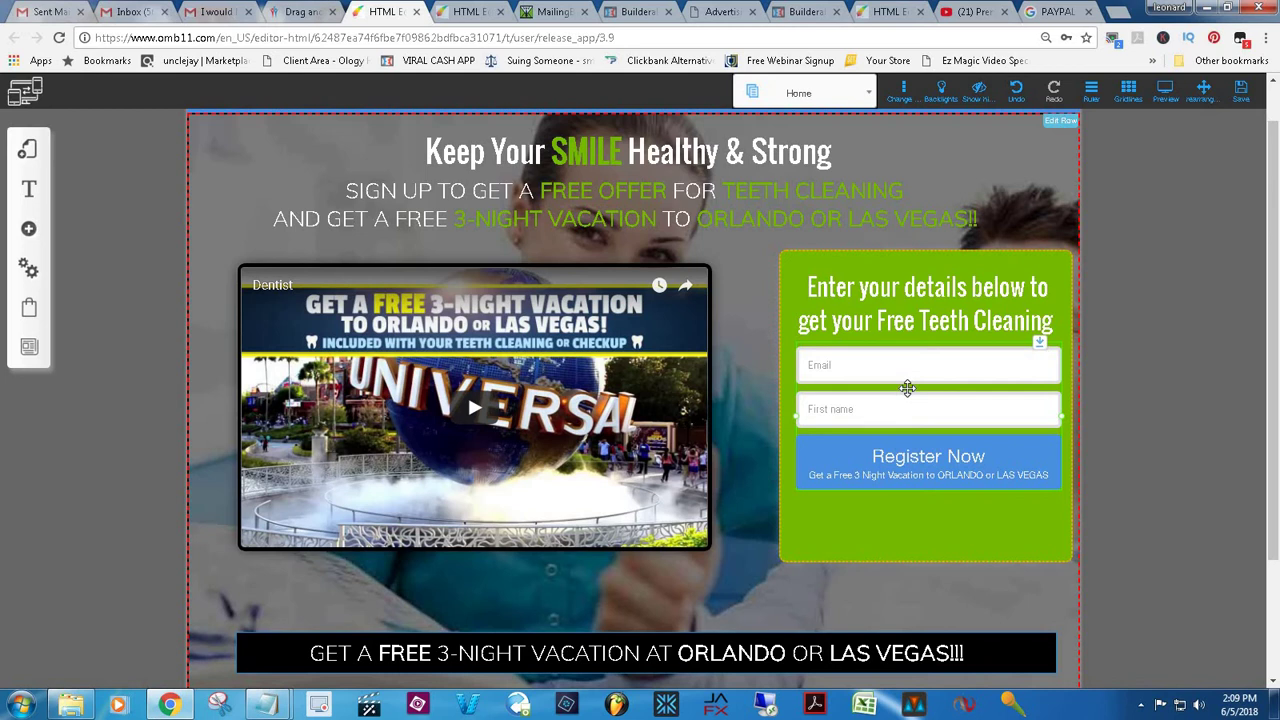
Add a new text field to the advertisingbaitleads copy_23 list on its MailingBoss fields page
click(718, 11)
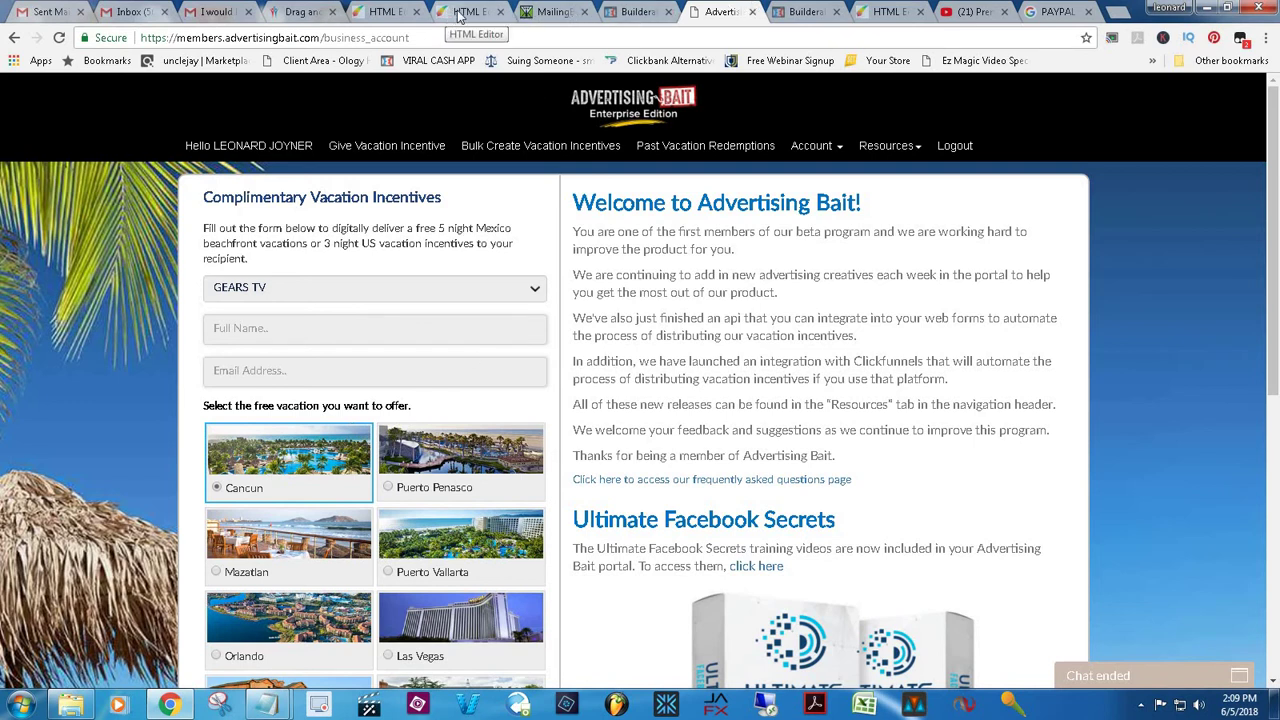
click(396, 13)
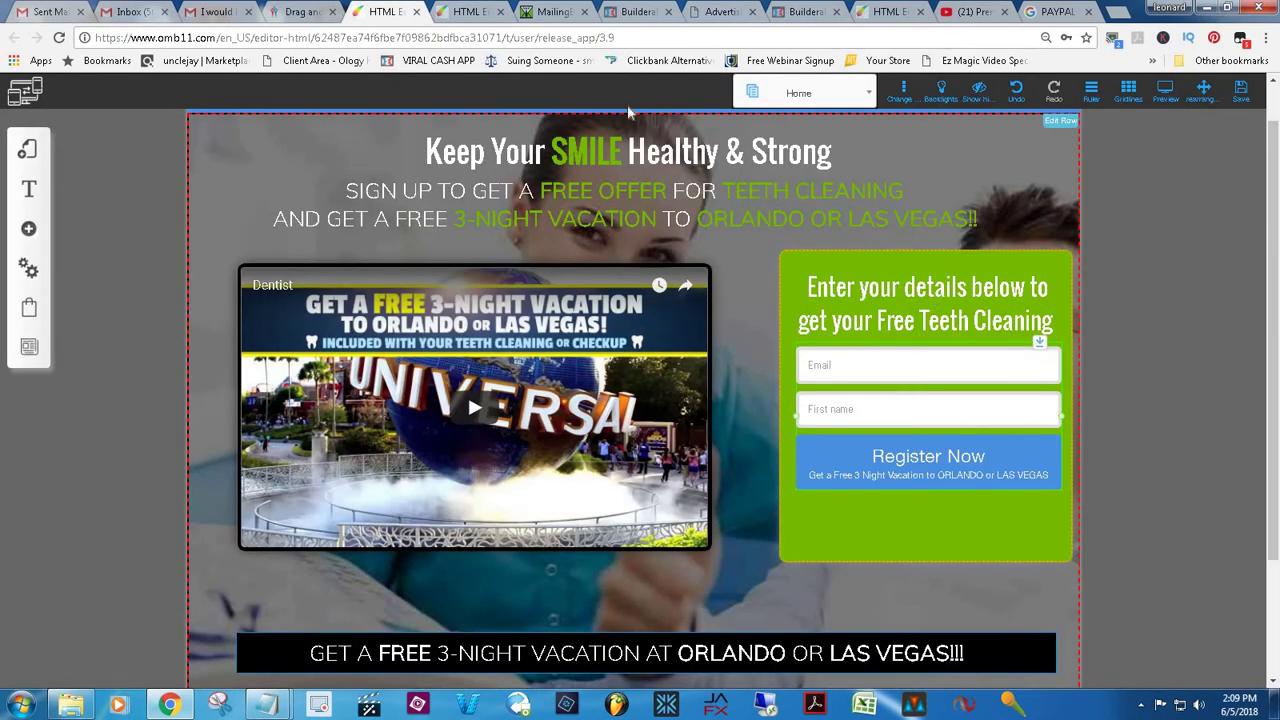
click(540, 13)
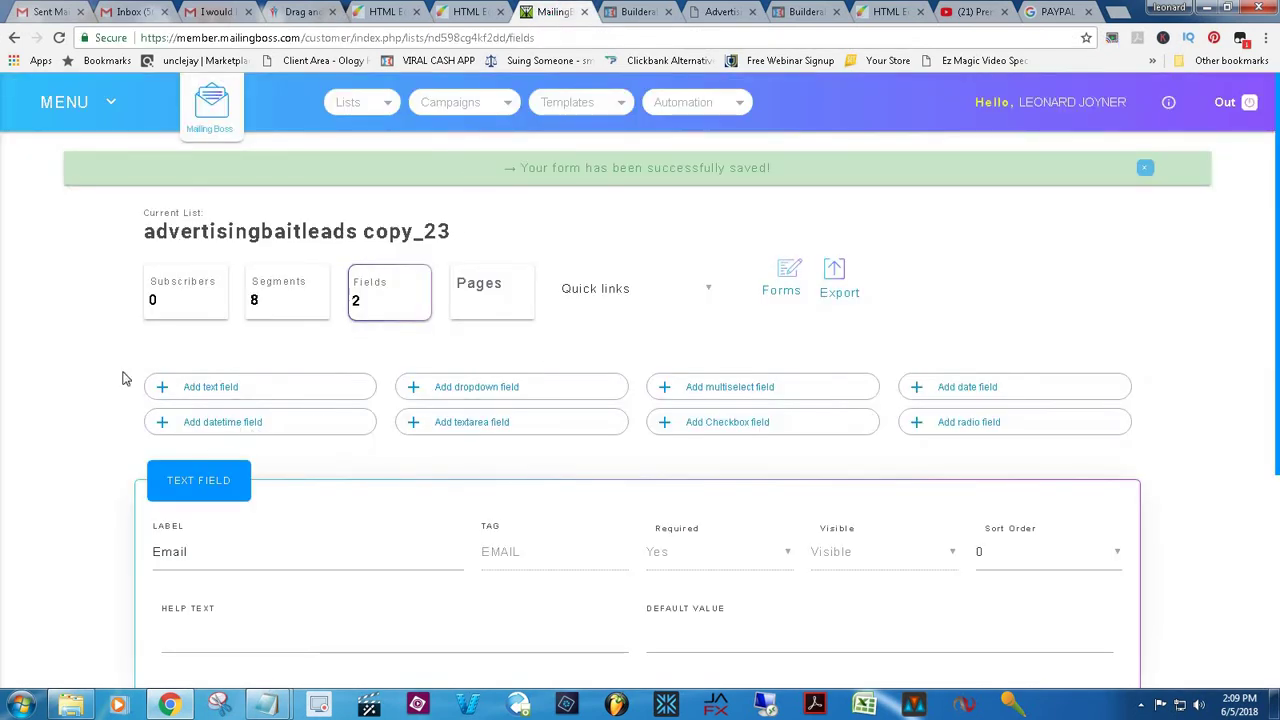
click(197, 391)
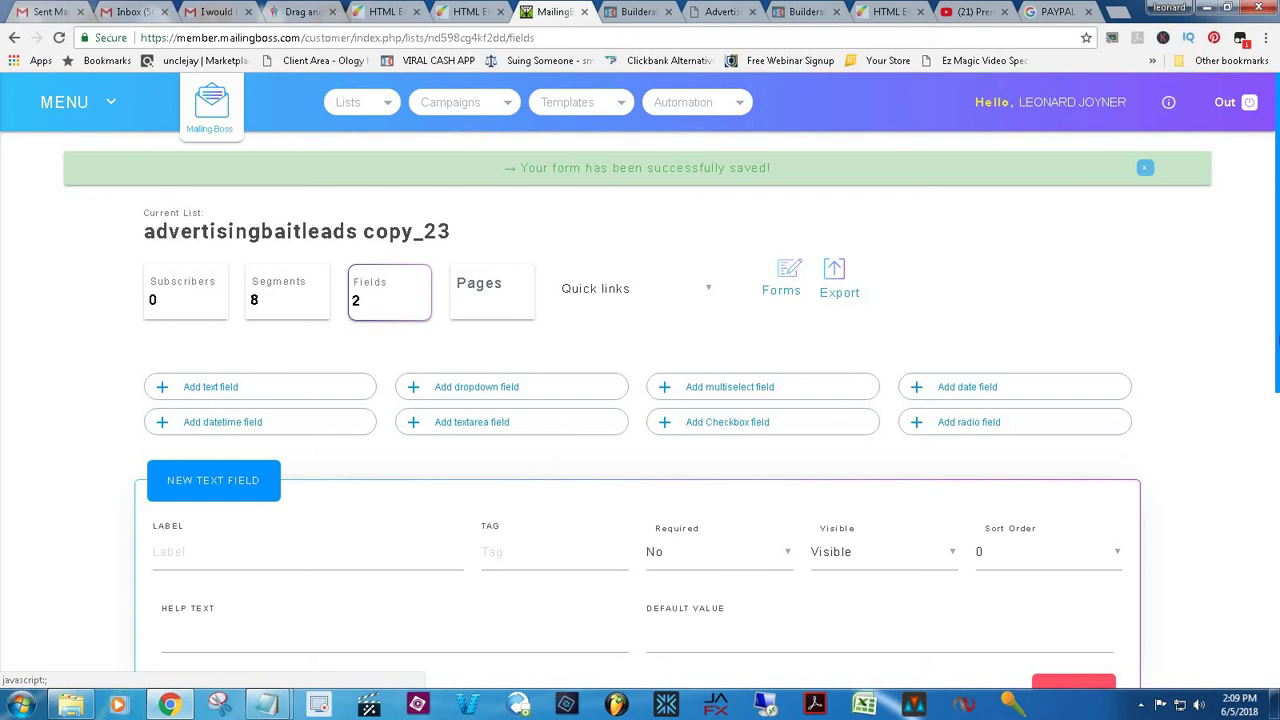
scroll(1277, 372, down, 1)
drag(1277, 372, 1277, 478)
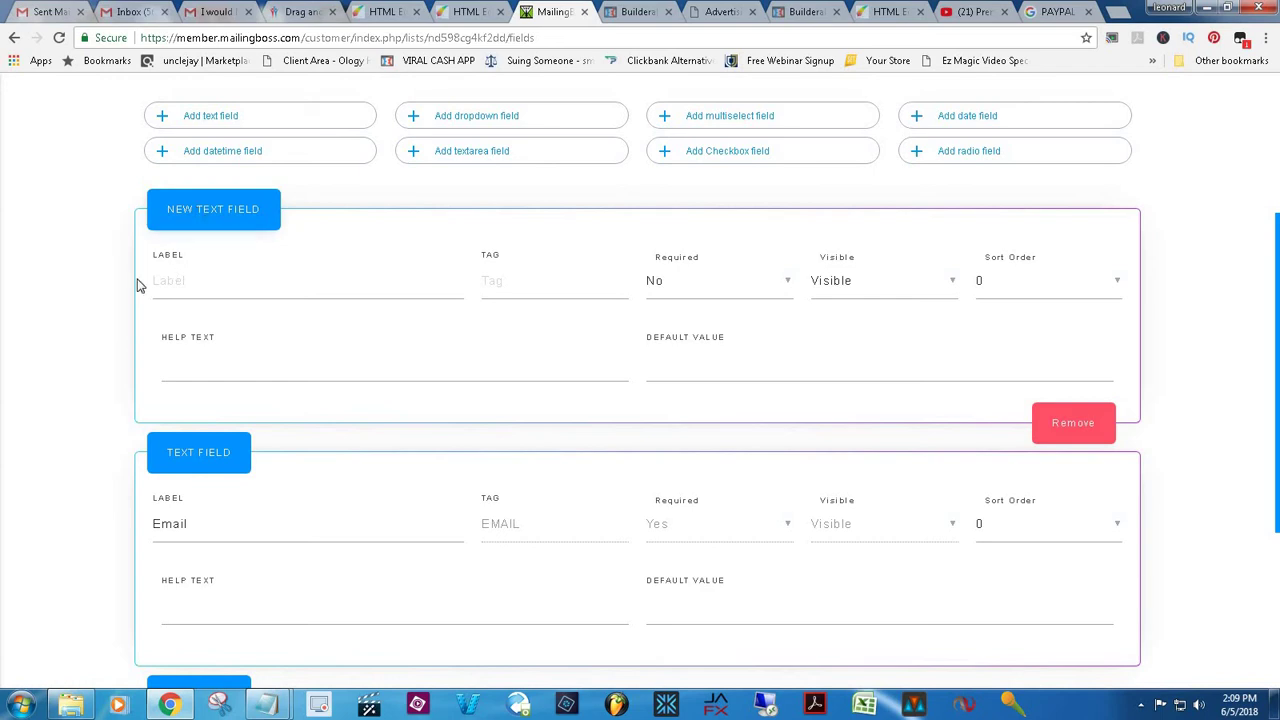
Enter DESTINATION as both the label and the tag of the new text field
click(188, 281)
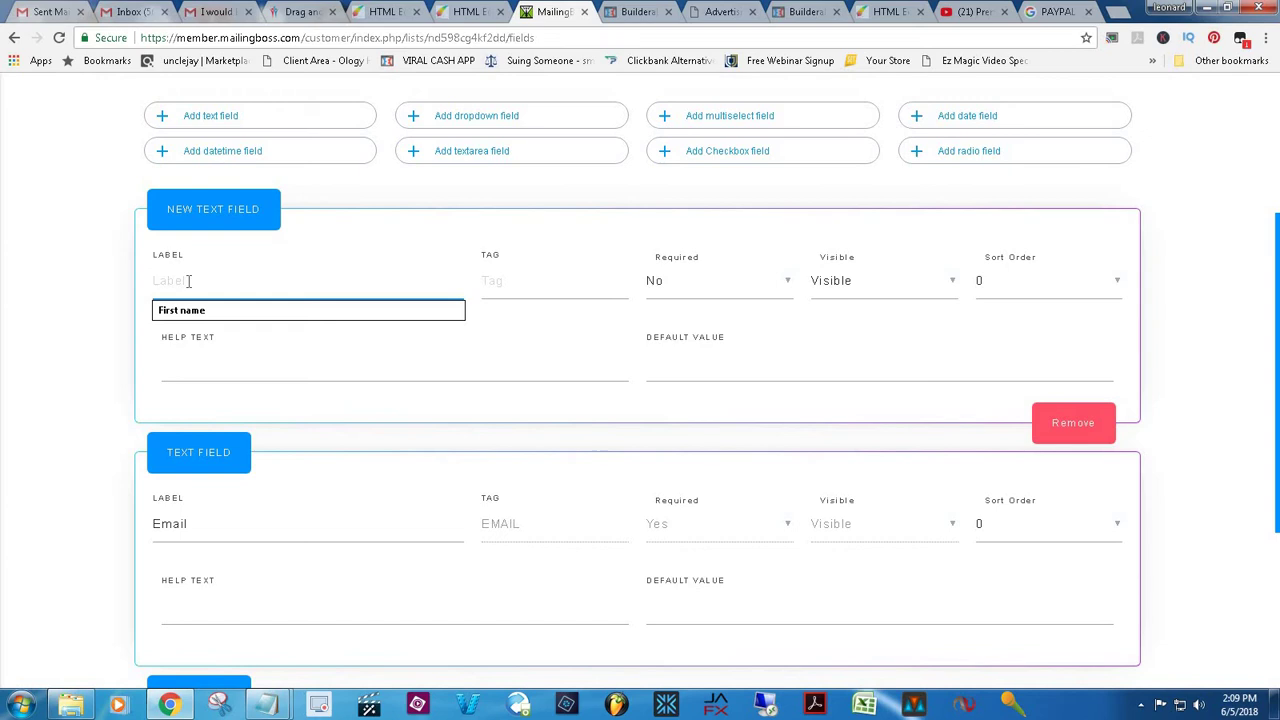
text(DE)
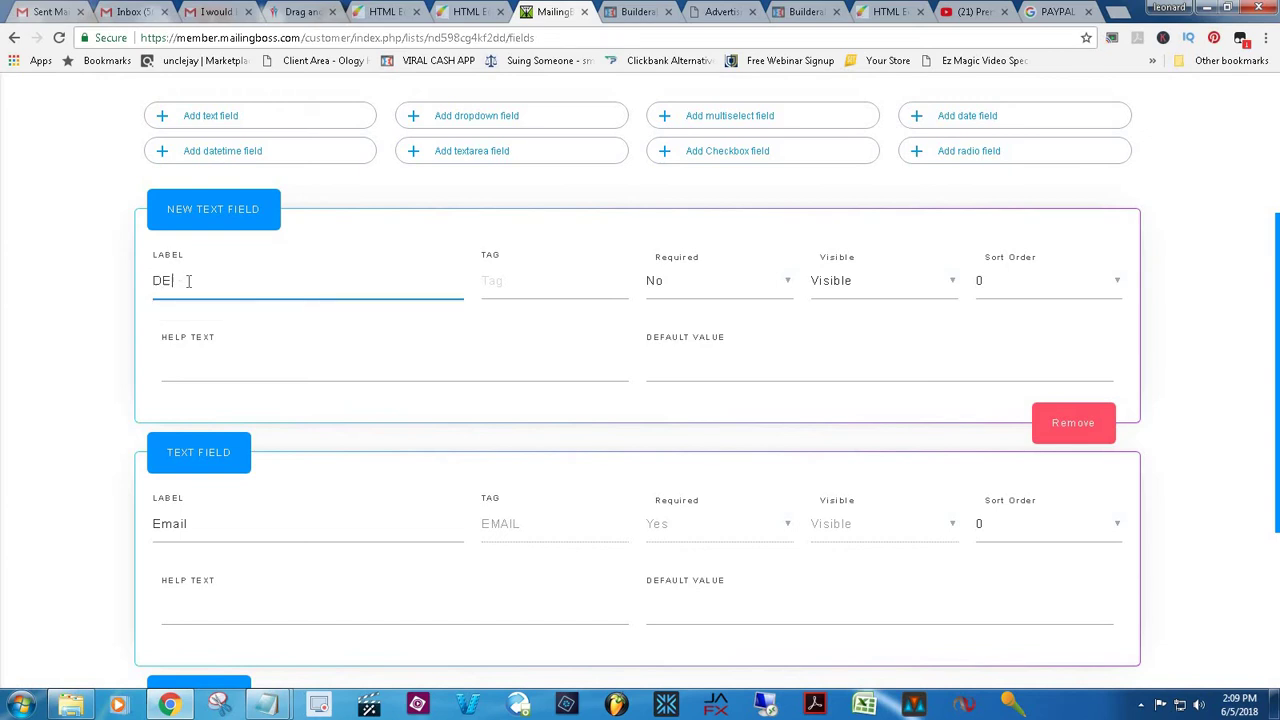
text(STINATION)
click(511, 281)
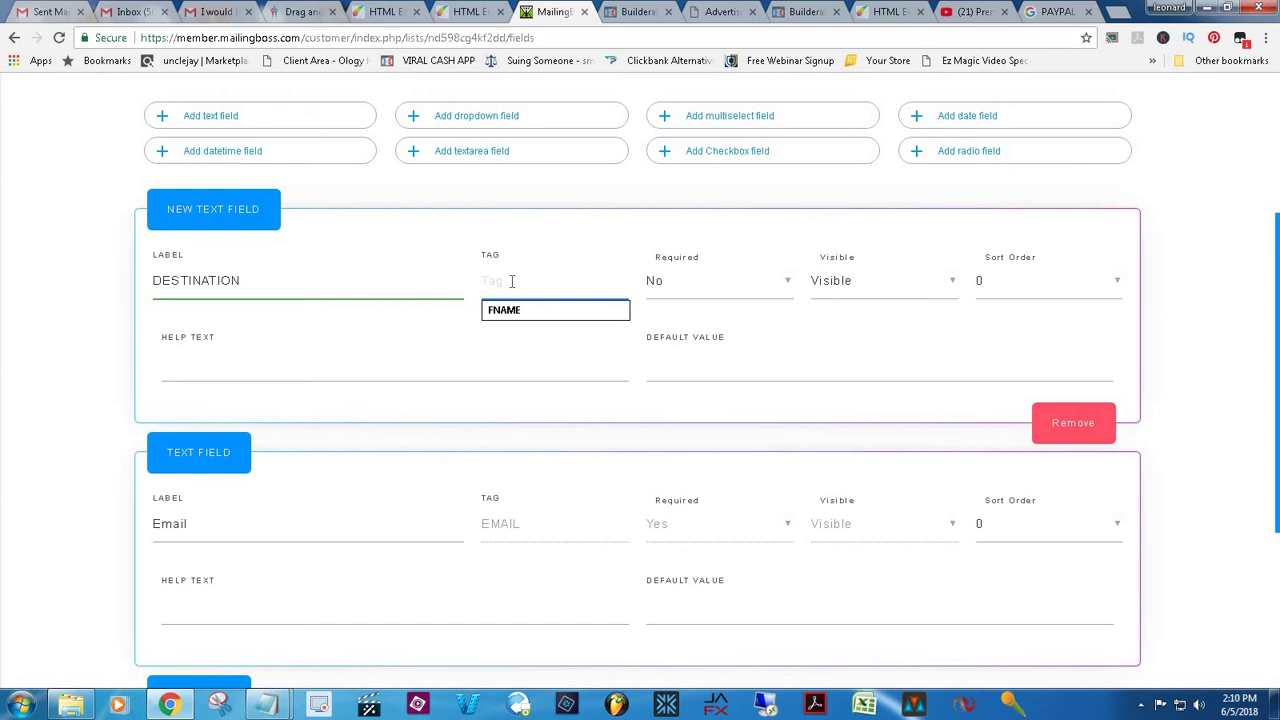
text(DES)
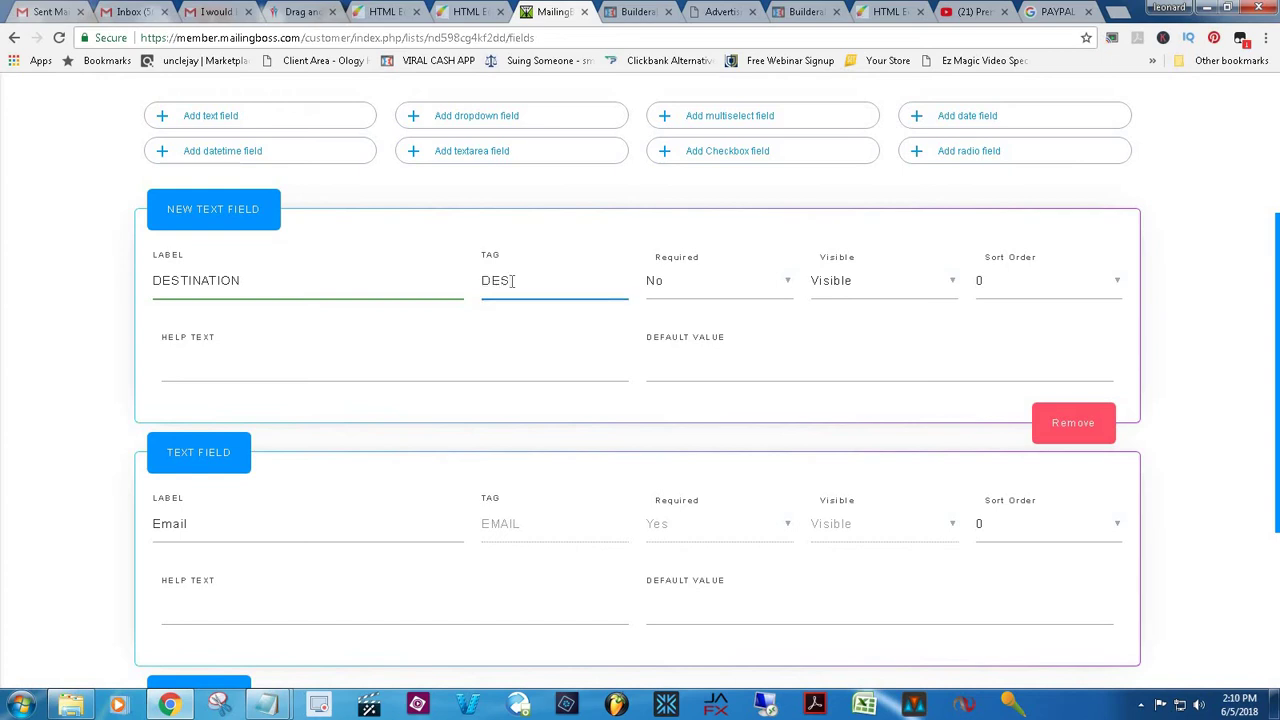
text(TINATION)
Rewrite the new text field's label as Destination and make the field required
drag(248, 283, 157, 287)
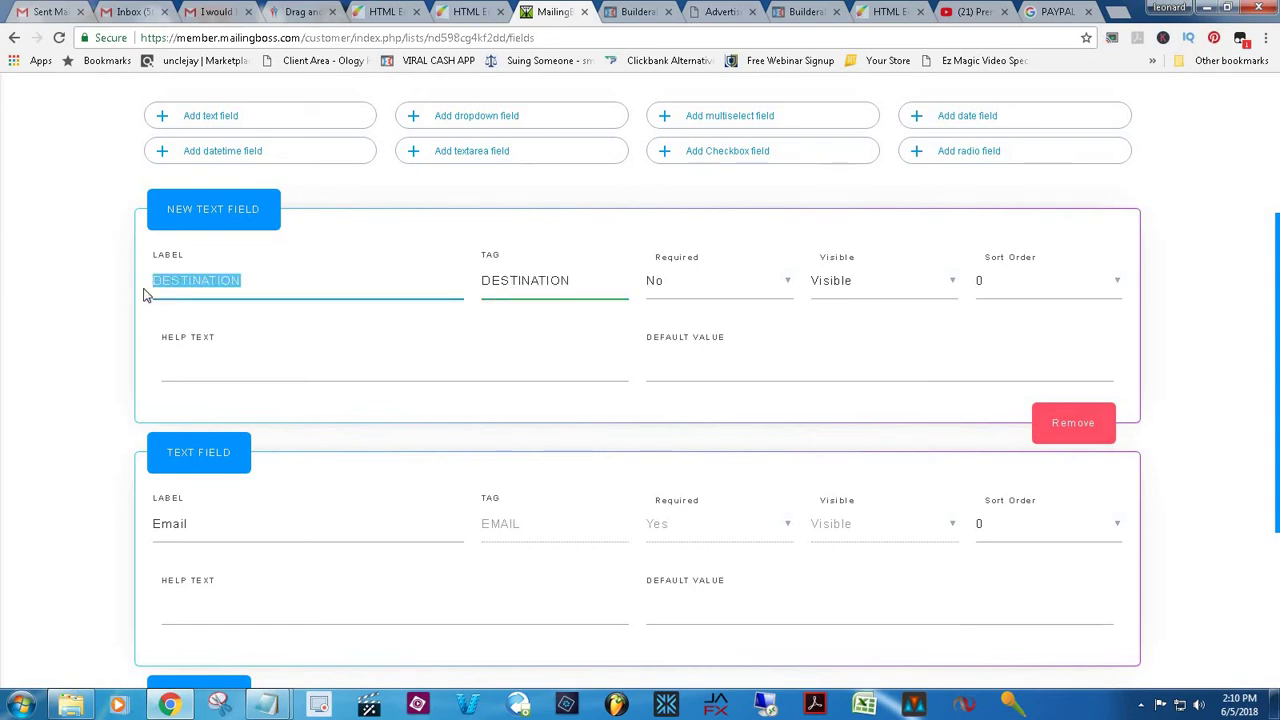
click(260, 287)
drag(260, 287, 158, 293)
key(BackSpace)
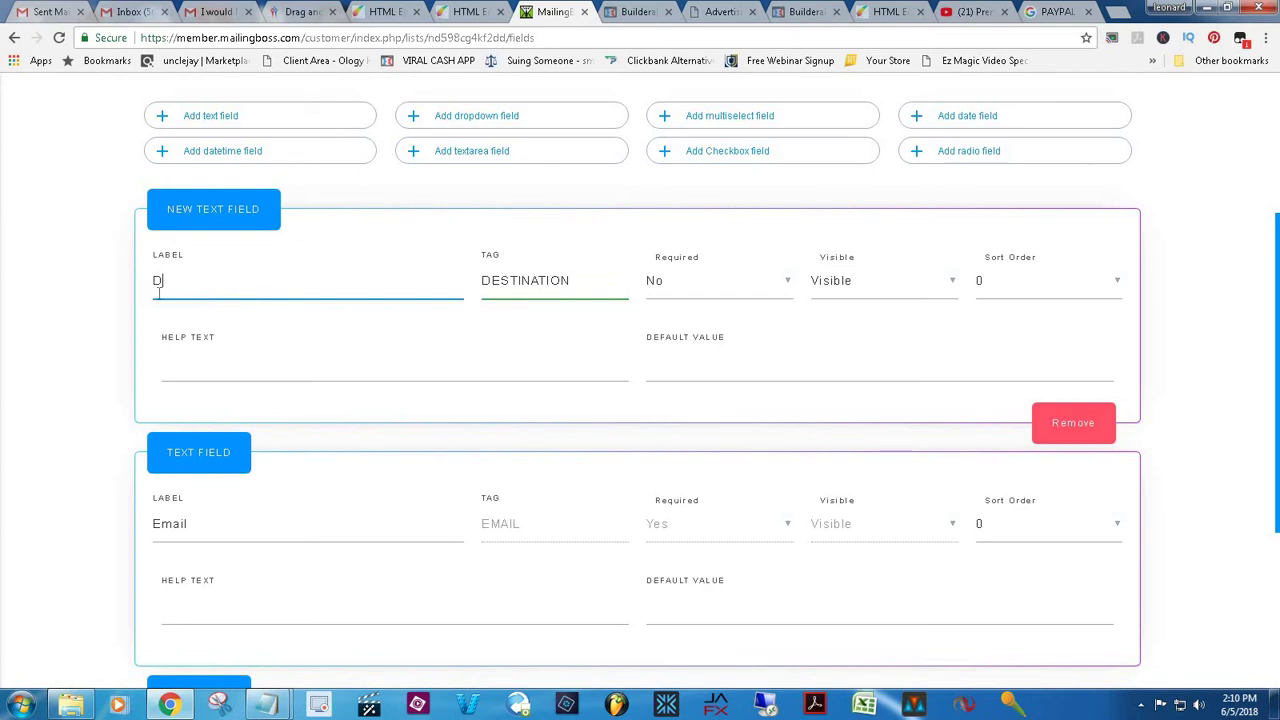
text(estination)
click(680, 299)
click(684, 295)
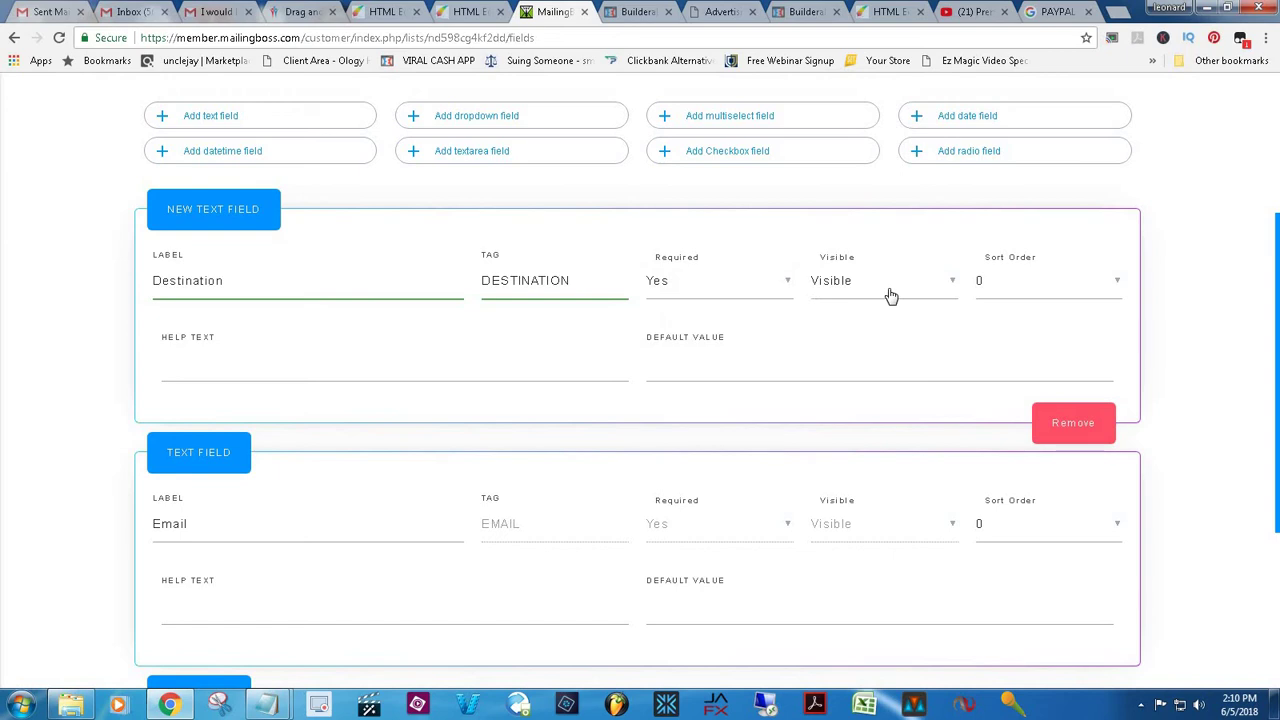
Set the sort order of the First name field to 1 and of the Destination field to 2
scroll(640, 380, down, 1)
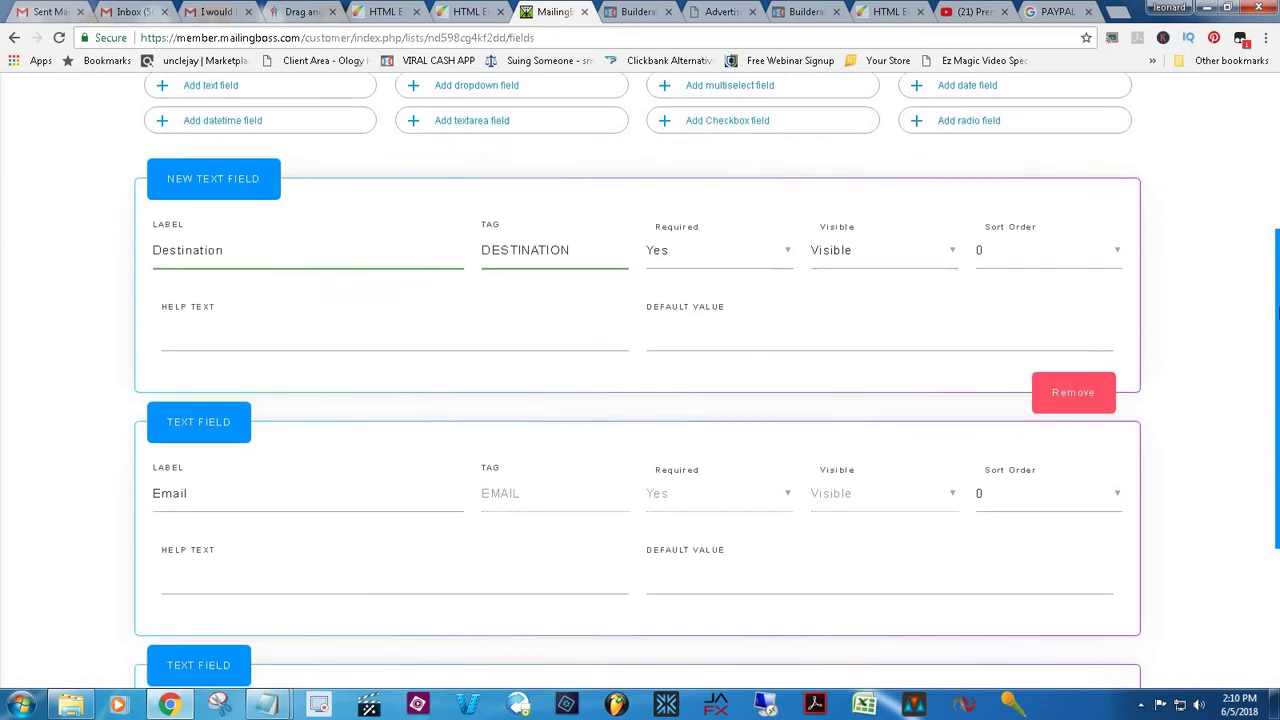
mouse_move(1277, 340)
mouse_down()
mouse_move(1277, 440)
mouse_move(1273, 336)
mouse_up()
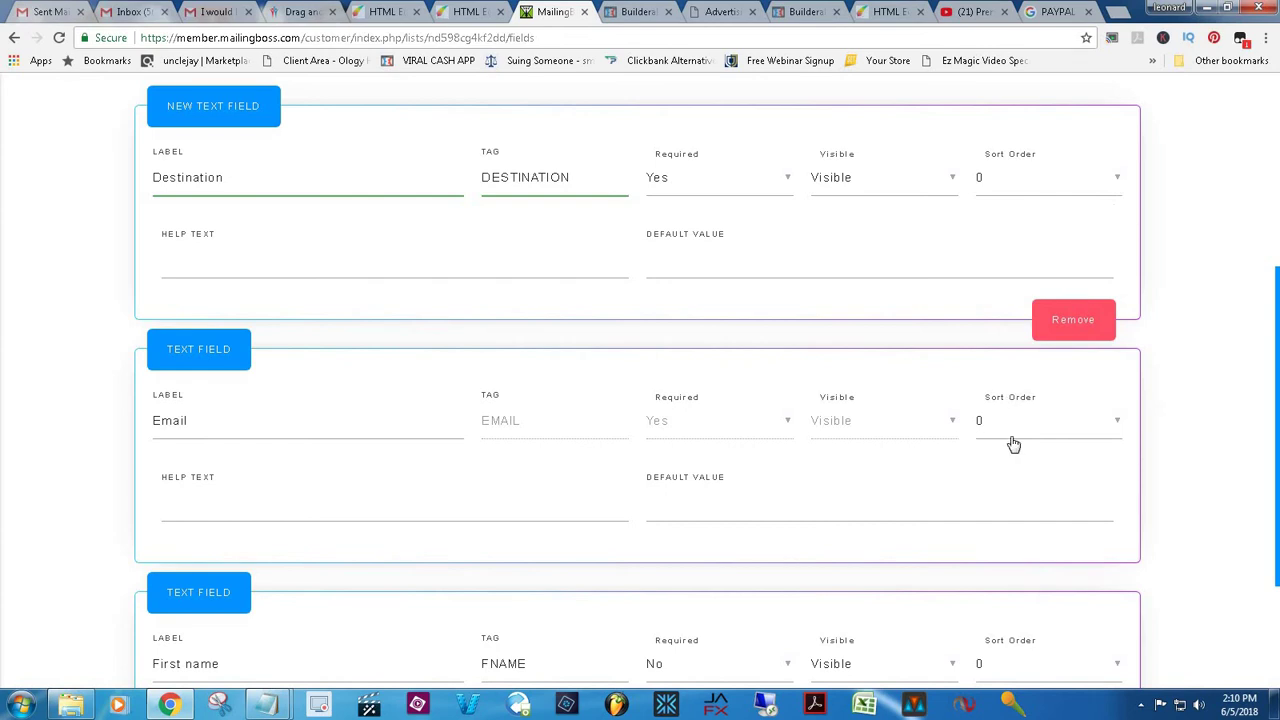
click(1021, 669)
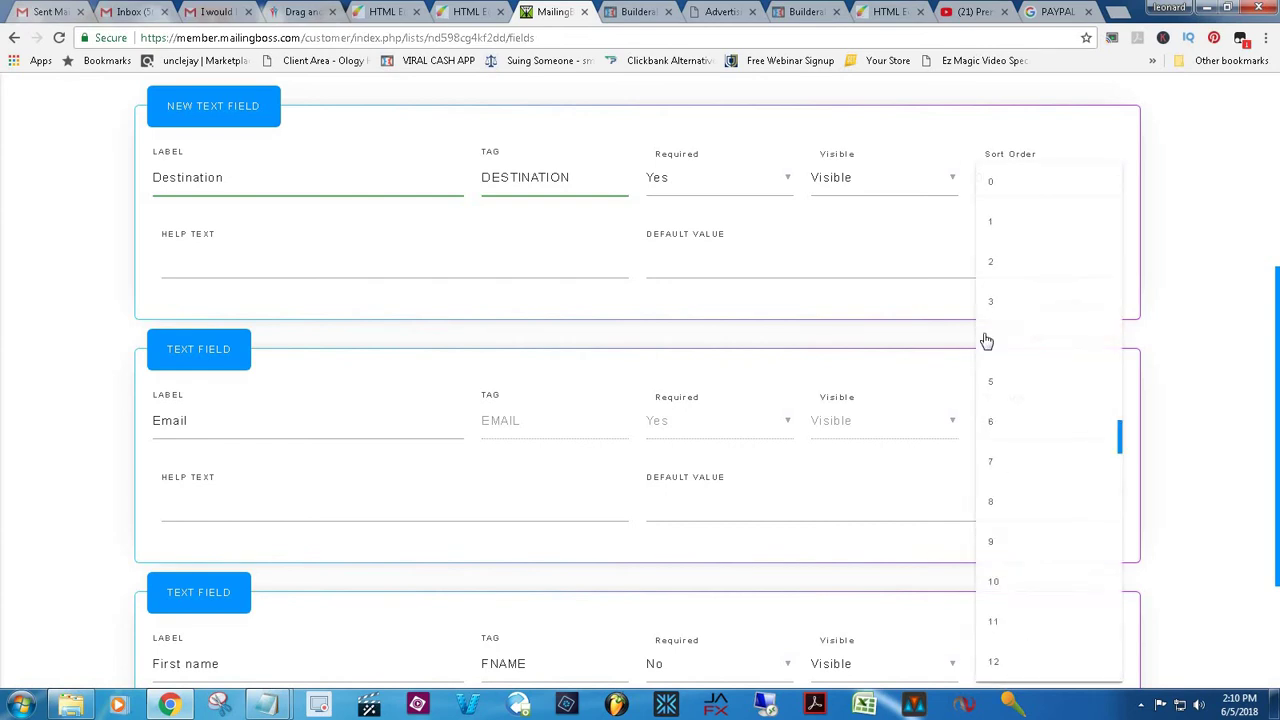
click(1005, 227)
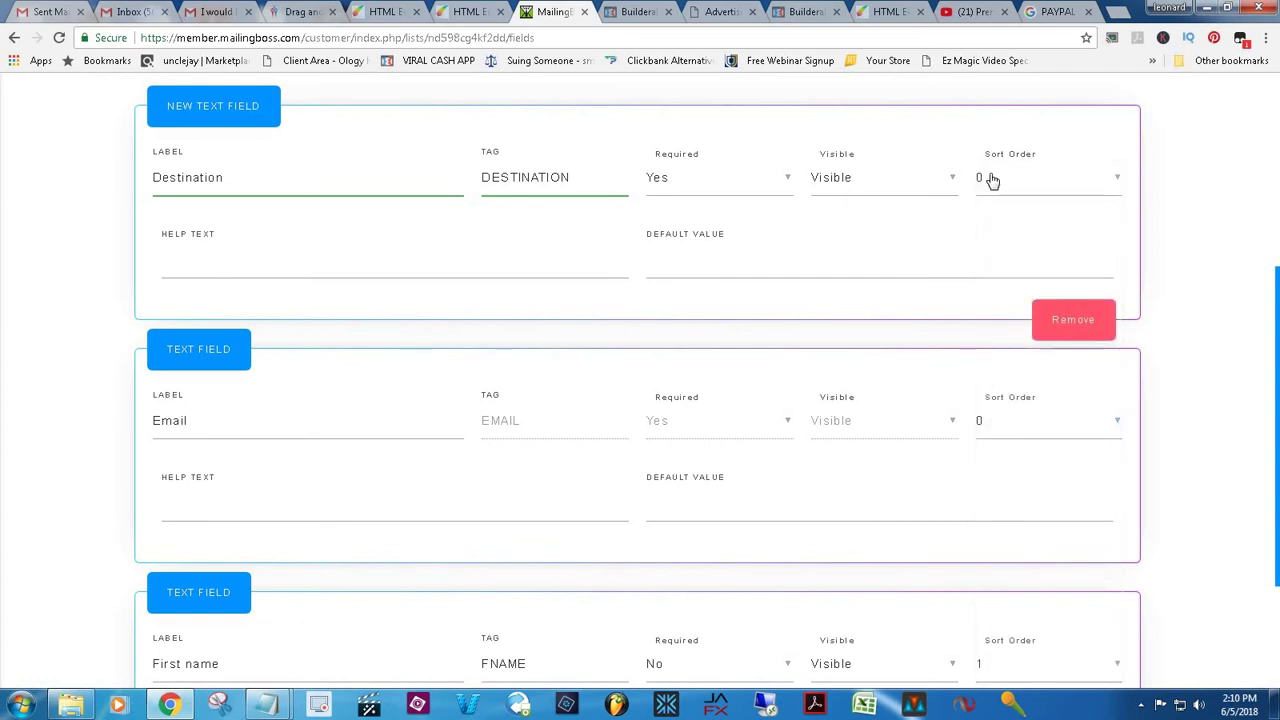
click(992, 178)
click(997, 266)
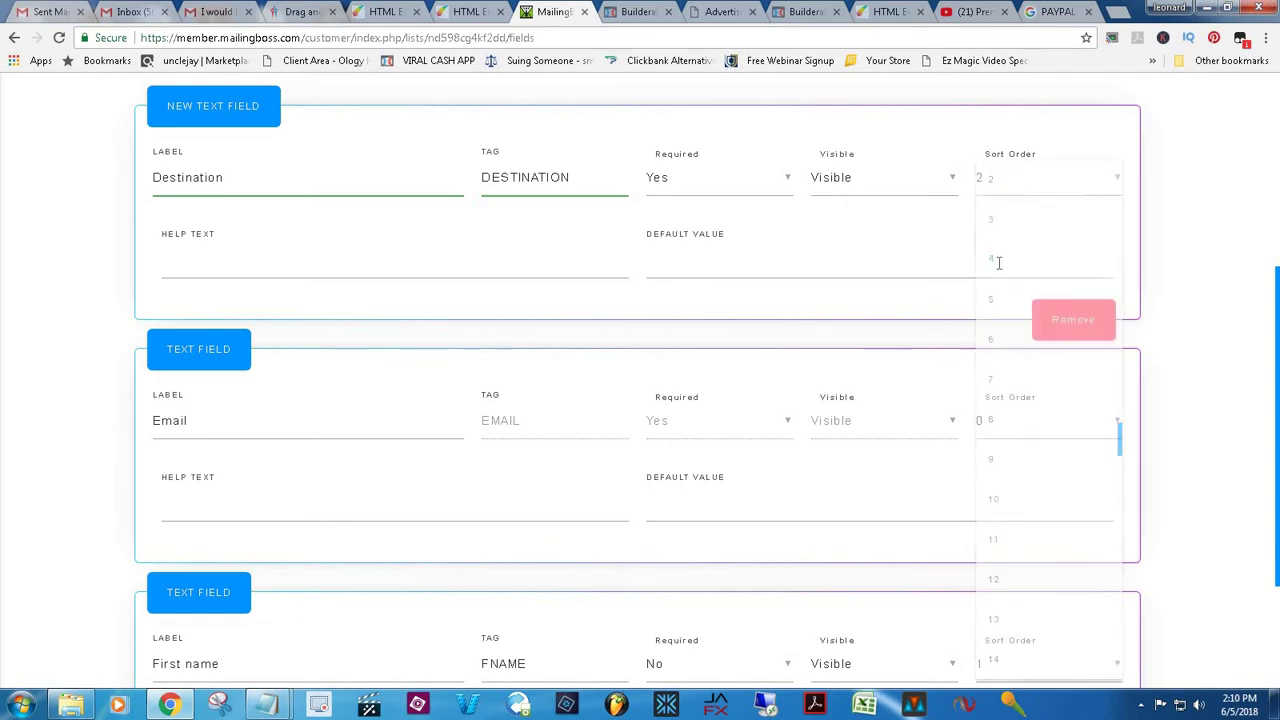
Save the changes to the list's fields
drag(1277, 310, 1277, 379)
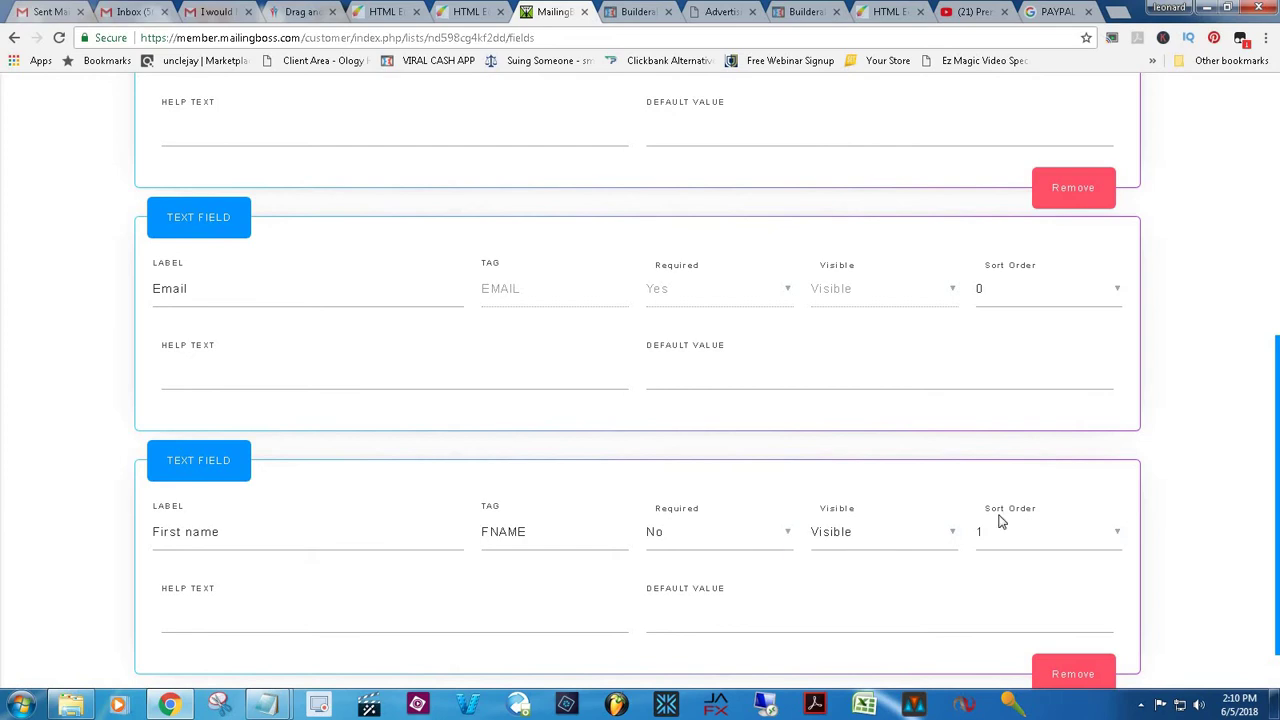
scroll(1277, 530, down, 2)
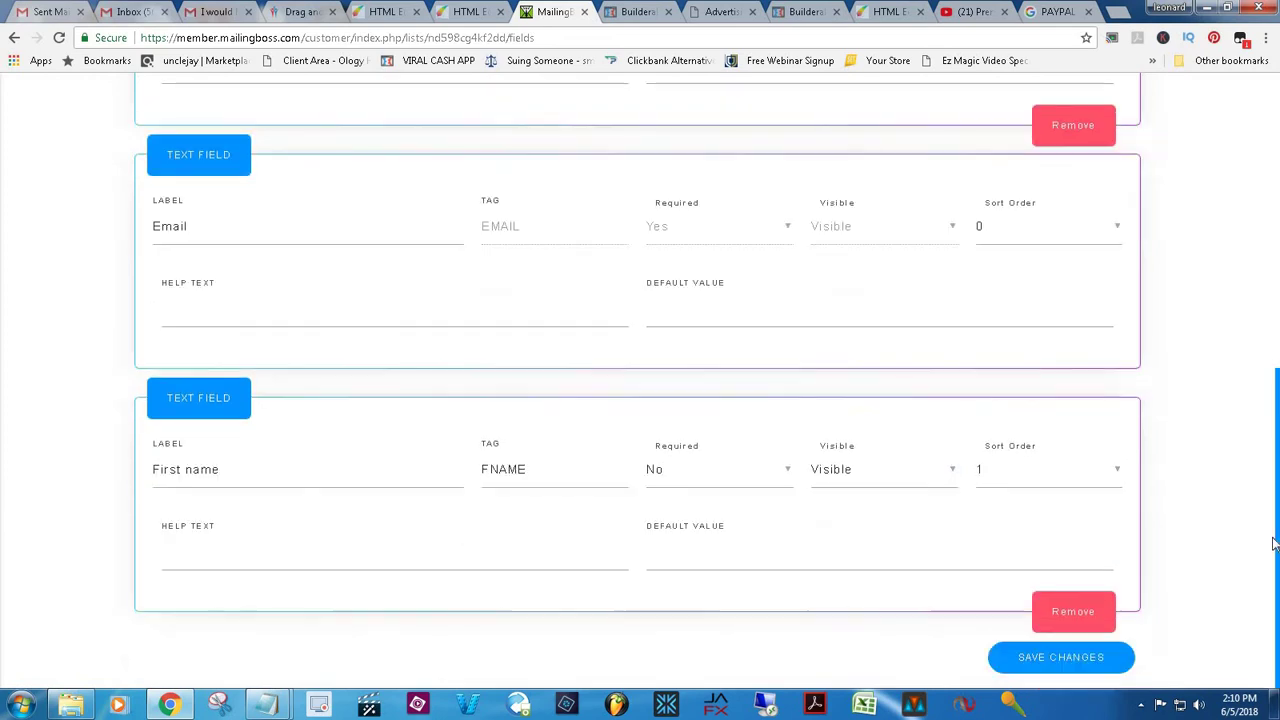
mouse_move(1277, 400)
mouse_down()
mouse_move(1277, 265)
mouse_move(1277, 399)
mouse_up()
click(1092, 670)
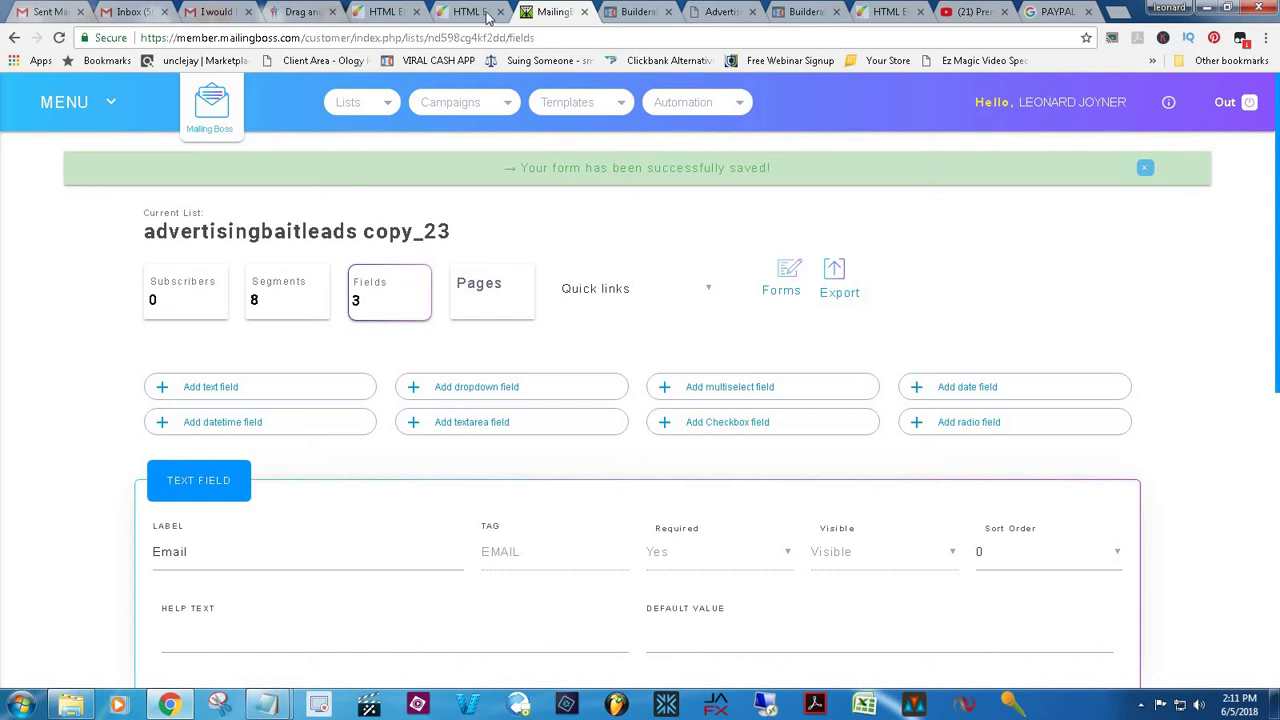
Check the opt-in form in the page editor and view the overview of the advertisingbaitleads copy_23 list in MailingBoss
click(385, 12)
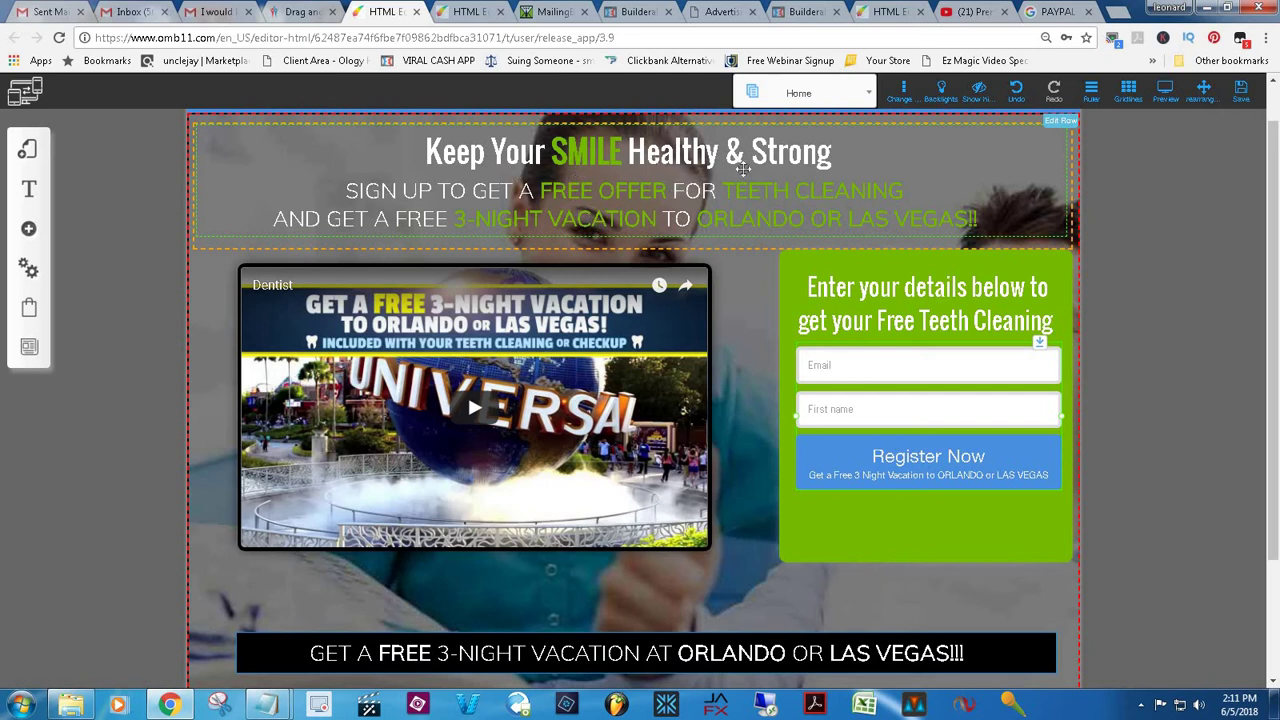
click(527, 14)
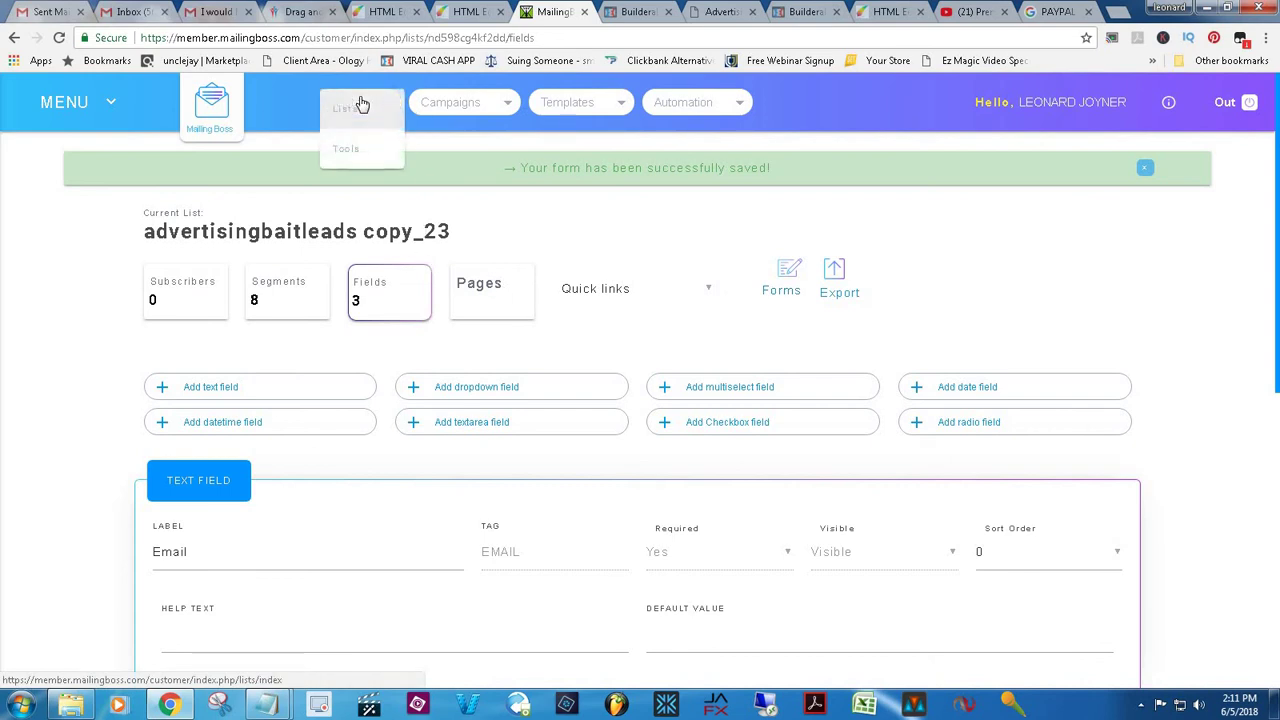
click(353, 110)
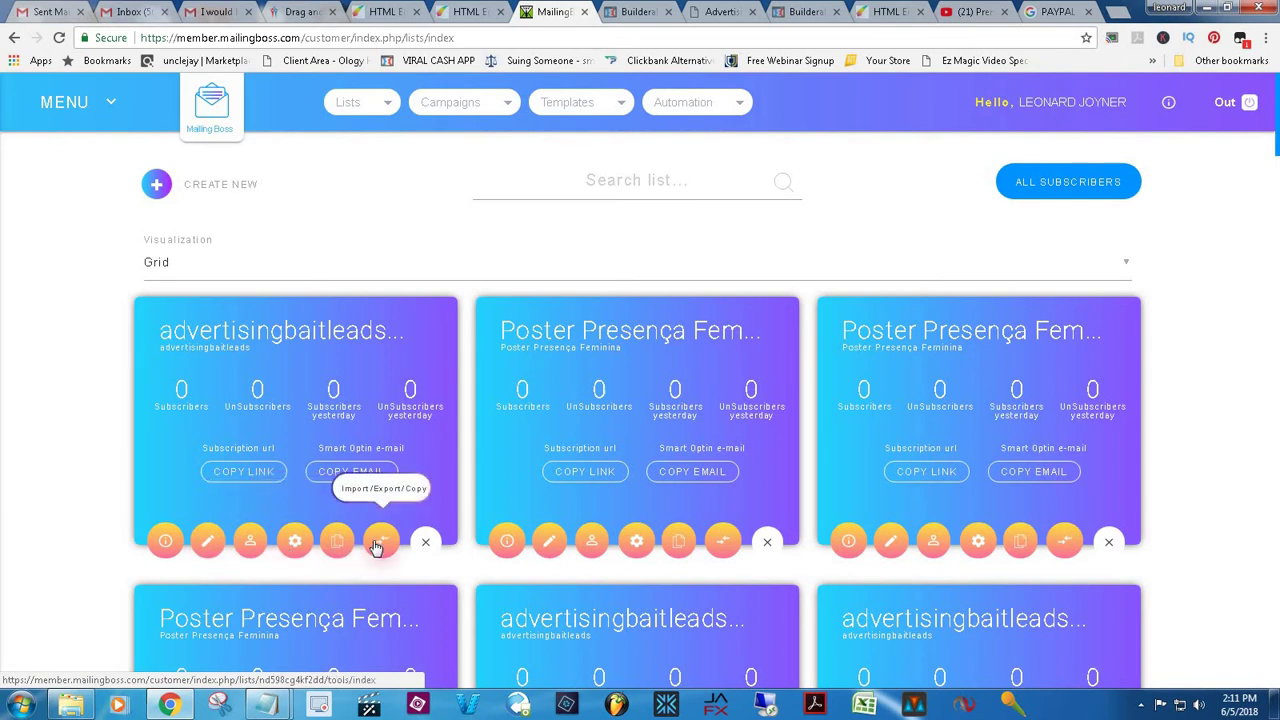
click(165, 545)
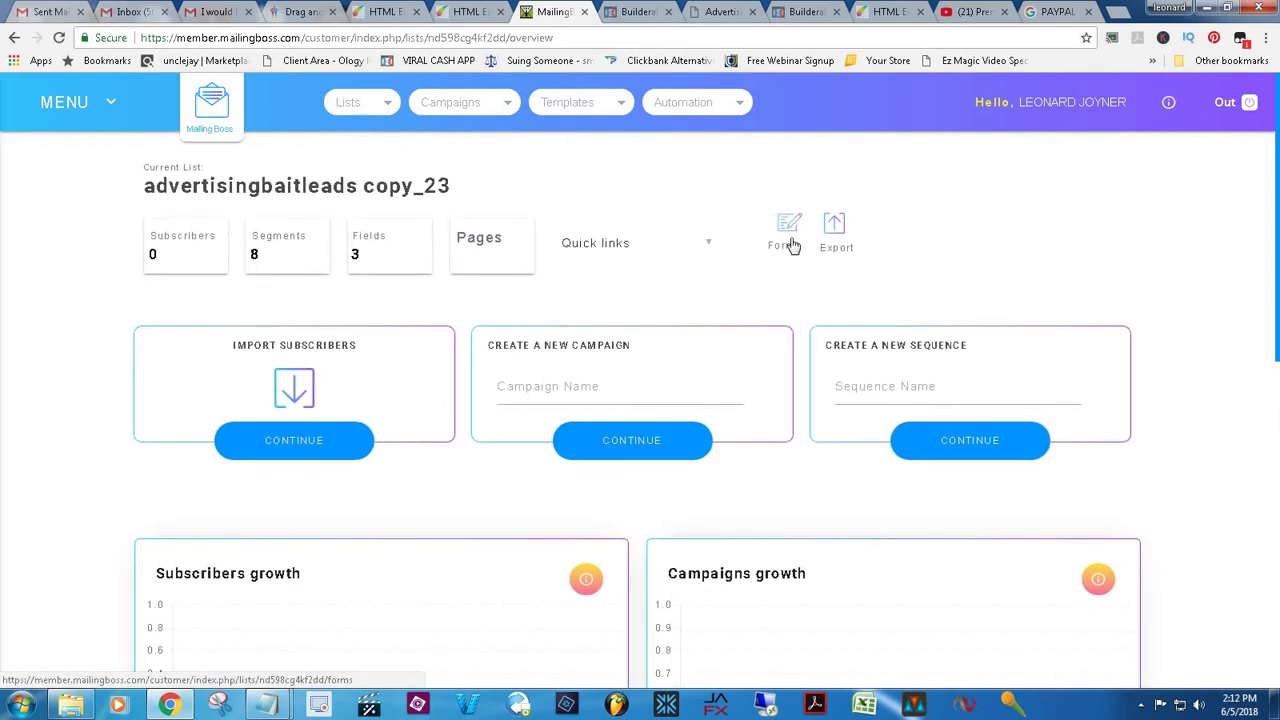
Open the advertisingbaitleads copy_23 list's details for editing from the lists overview and change its name to Dentist Visits
click(357, 104)
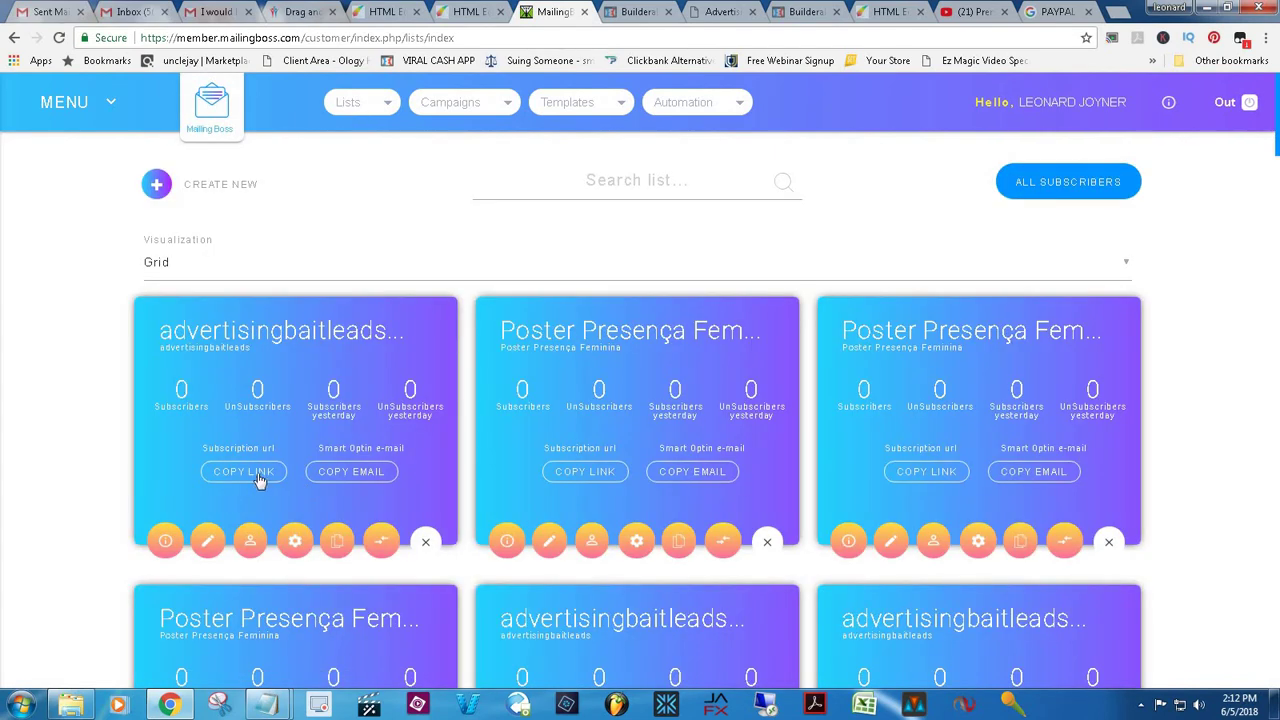
click(210, 543)
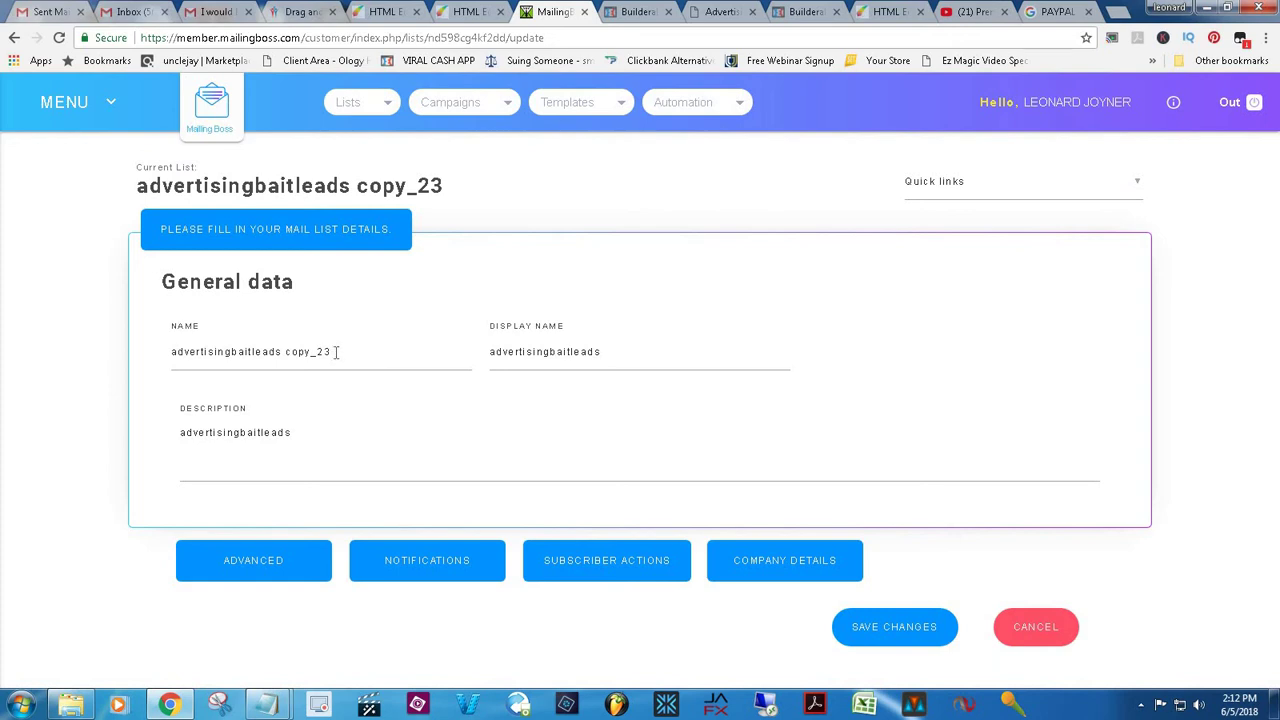
drag(326, 352, 166, 365)
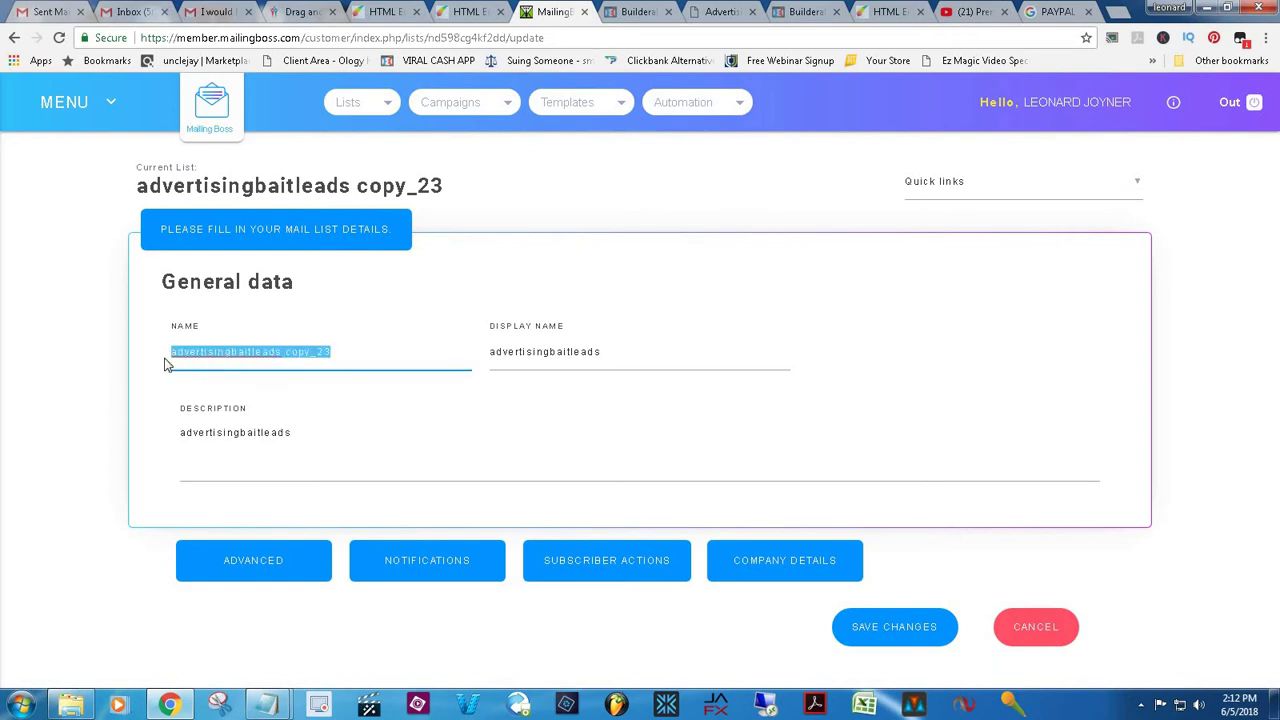
key(BackSpace)
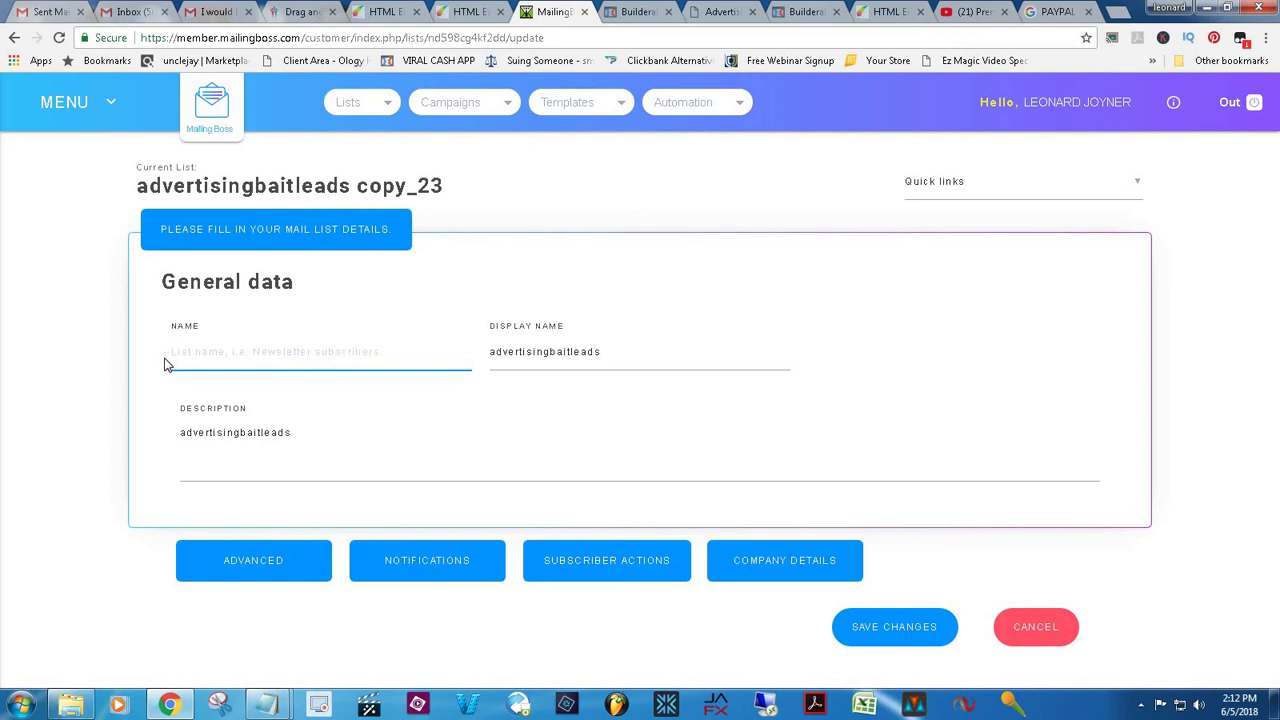
text(Dentist Visits)
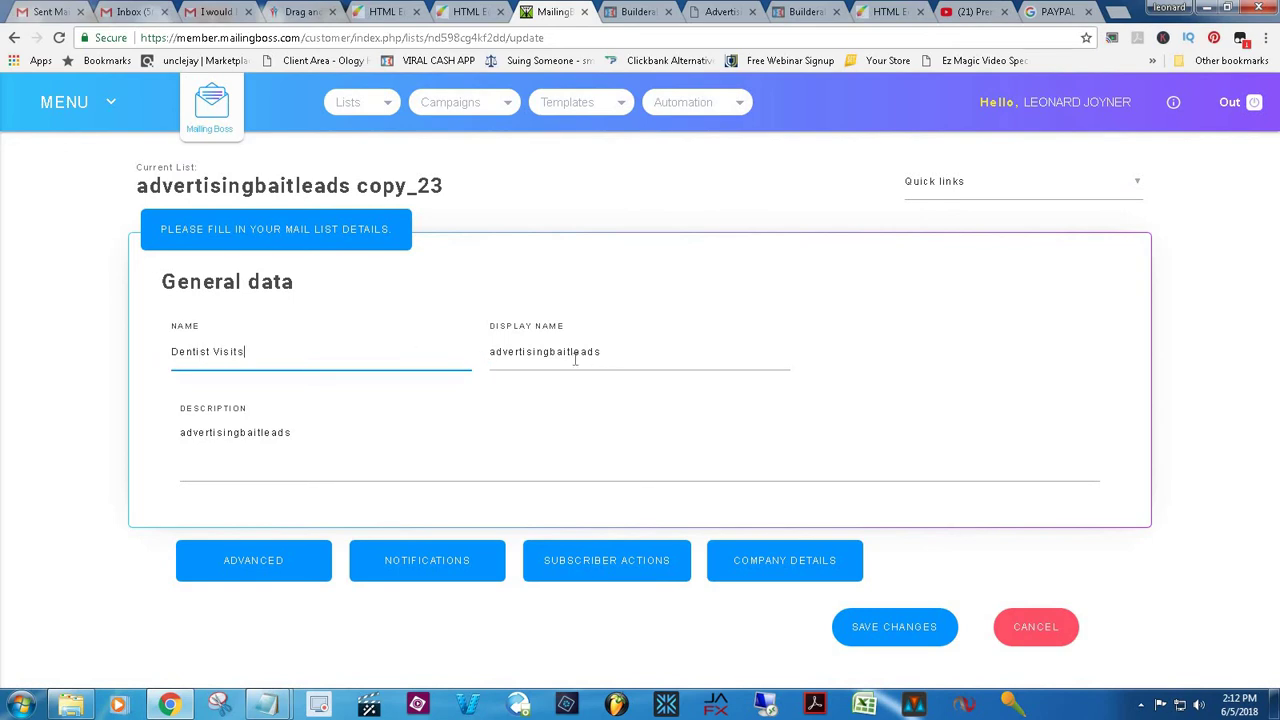
Replace the mailing list's display name with "Teeth Cleaning"
drag(604, 354, 481, 359)
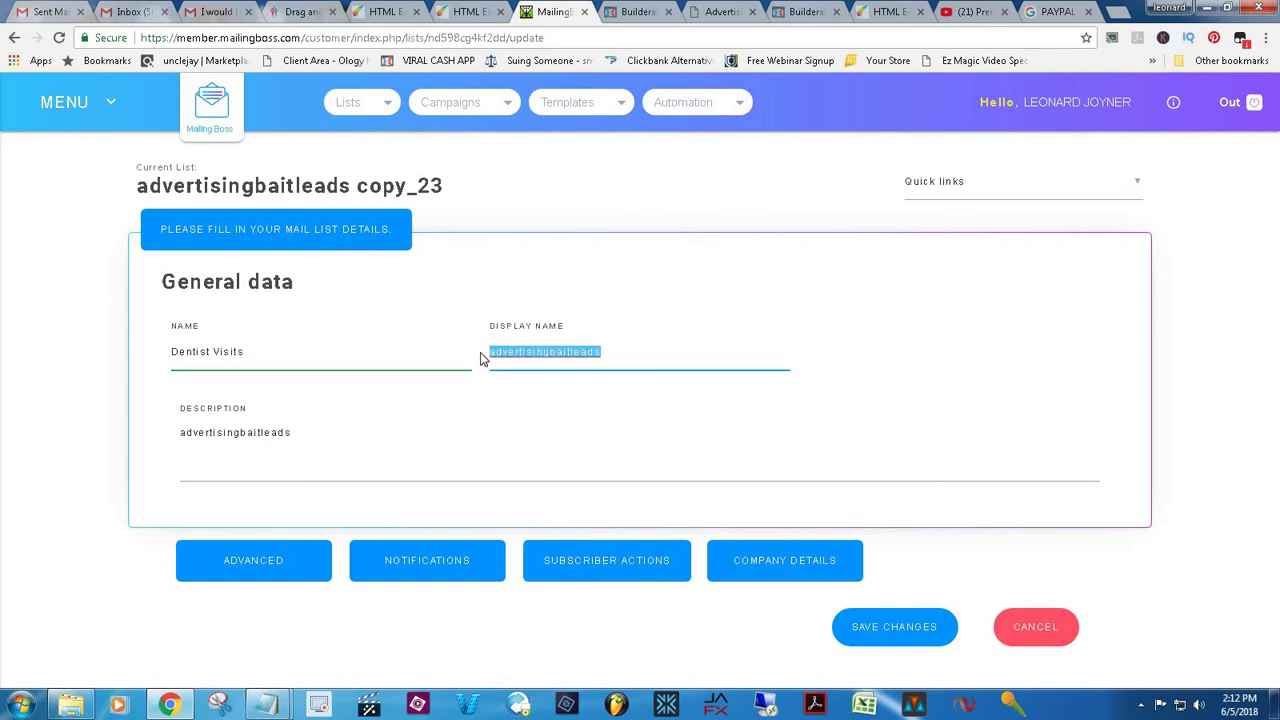
key(BackSpace)
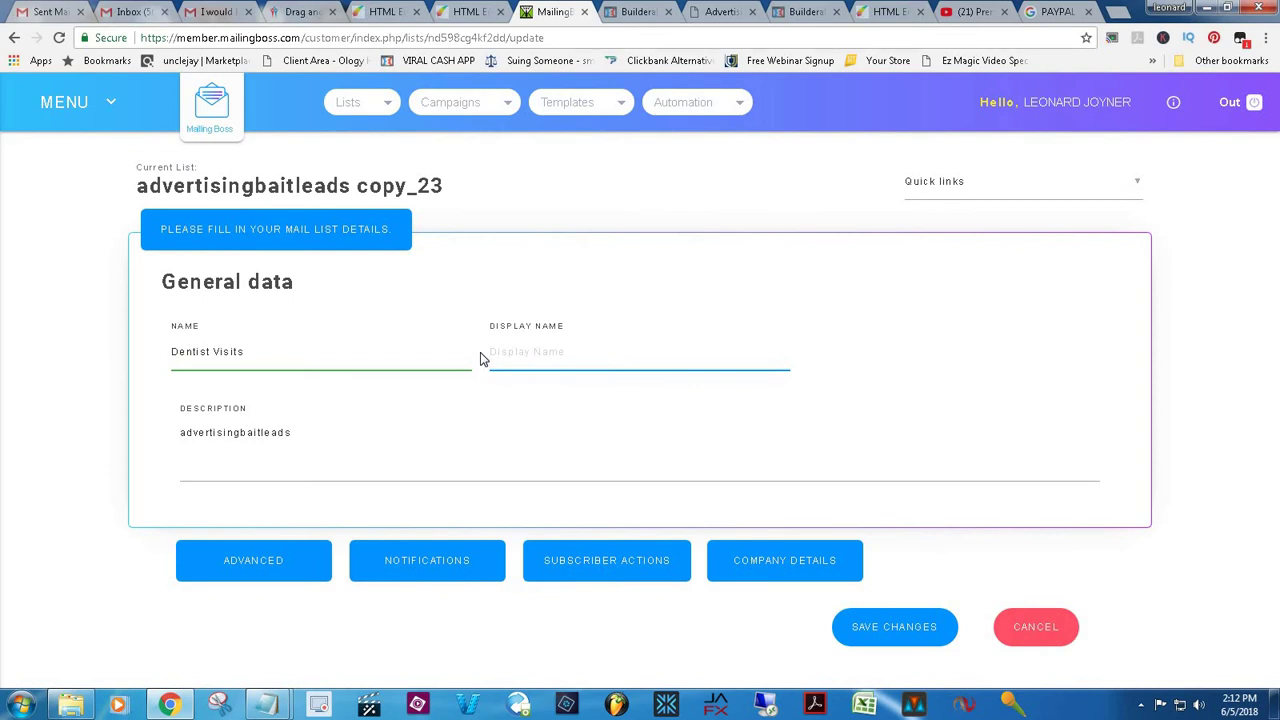
click(384, 12)
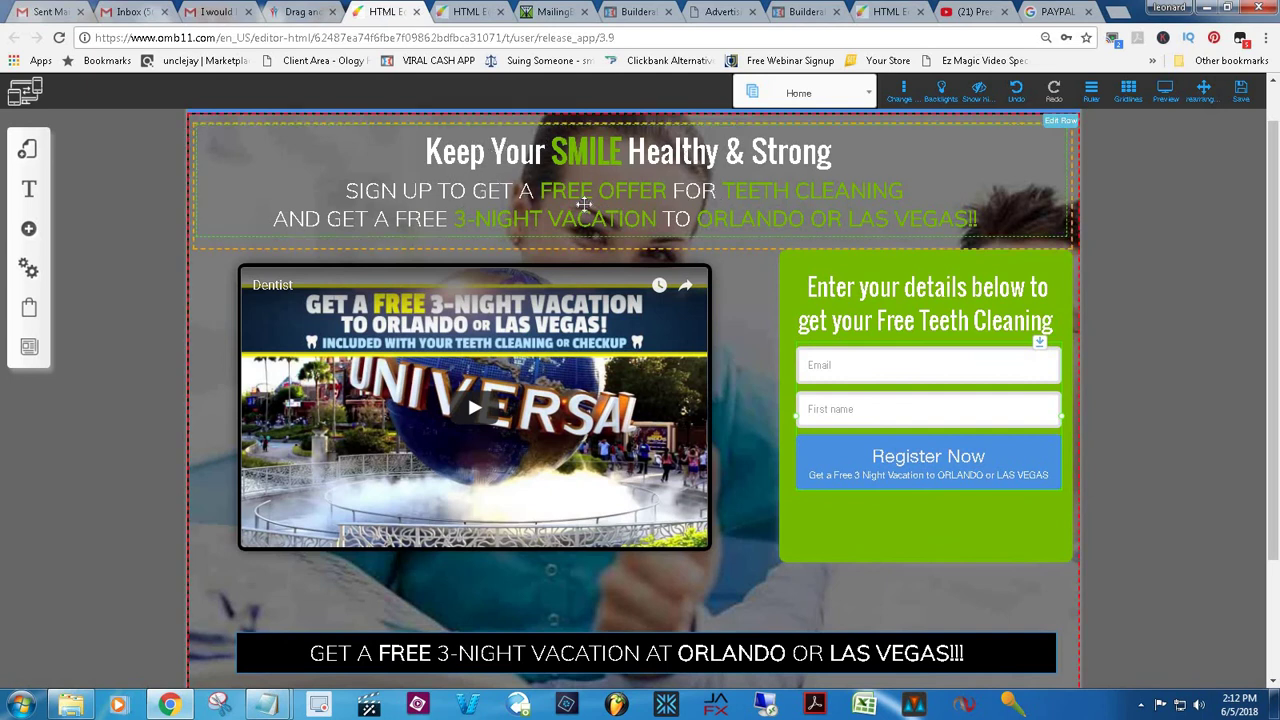
click(303, 12)
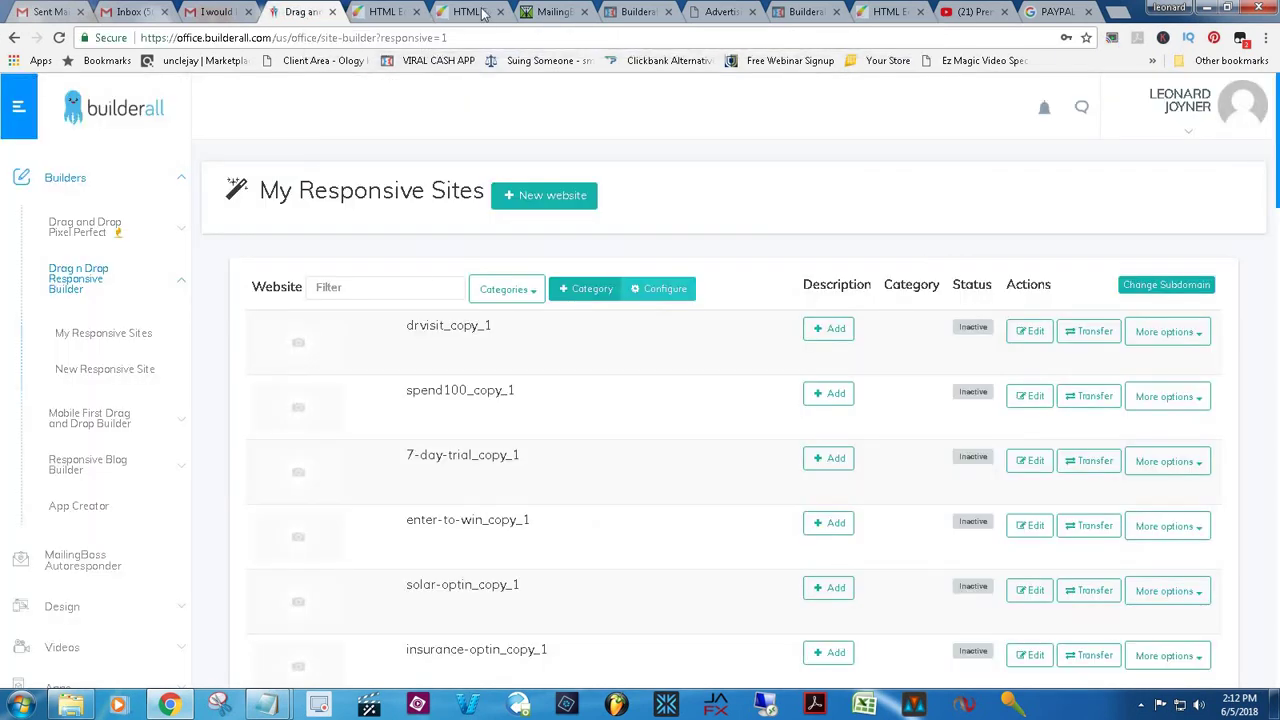
click(555, 13)
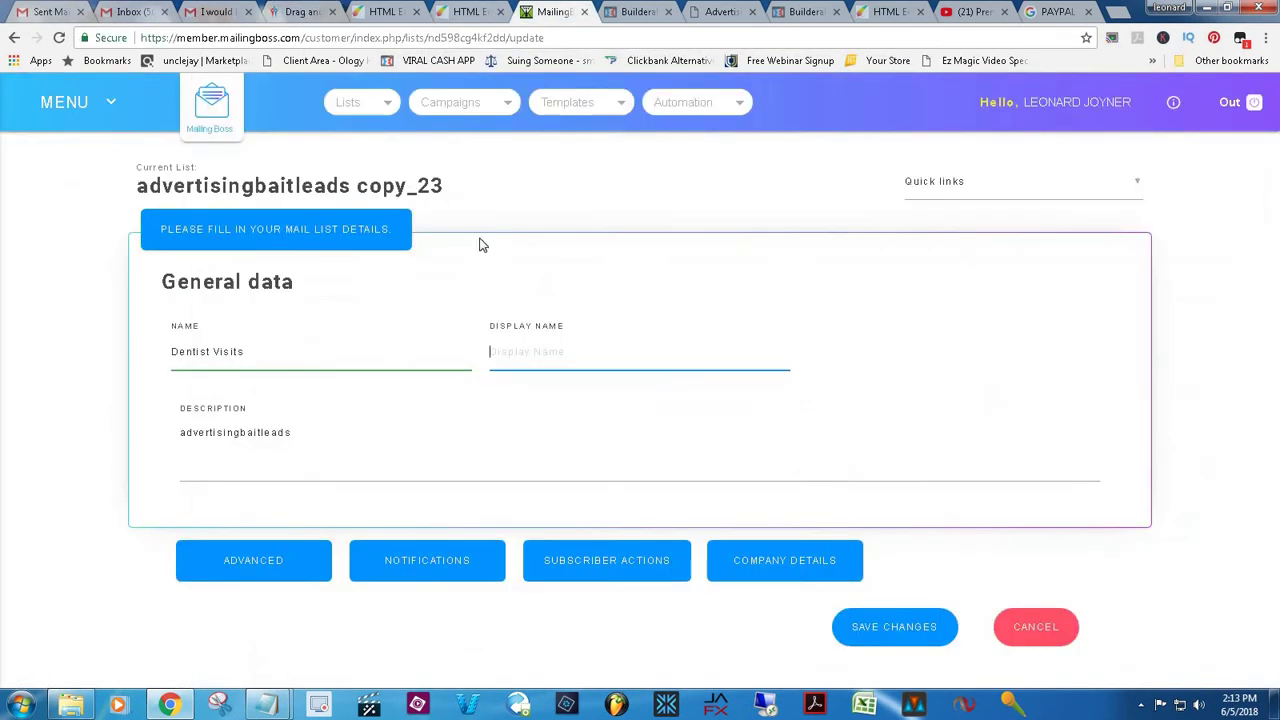
click(520, 352)
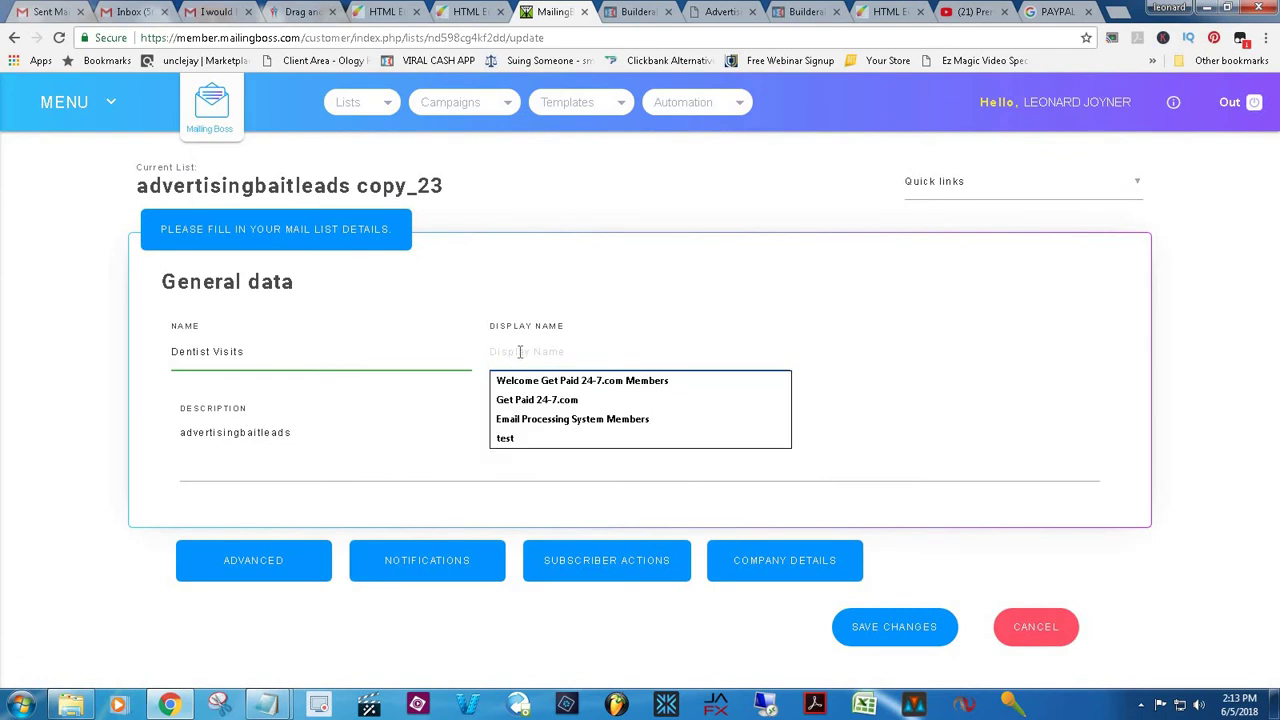
text(Teeth Cleaning)
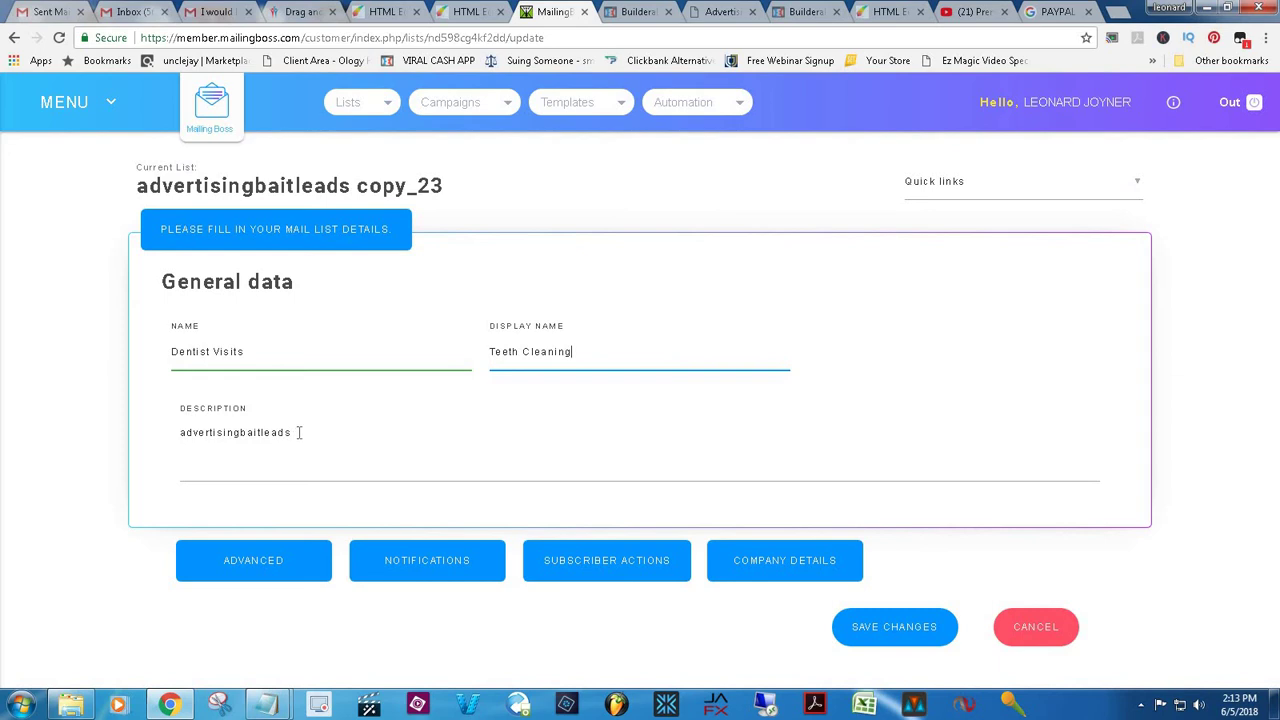
Set the list's description to "Get A Free Vacation When You Get Your Teeth Cleaned" and save the list details
drag(298, 432, 176, 440)
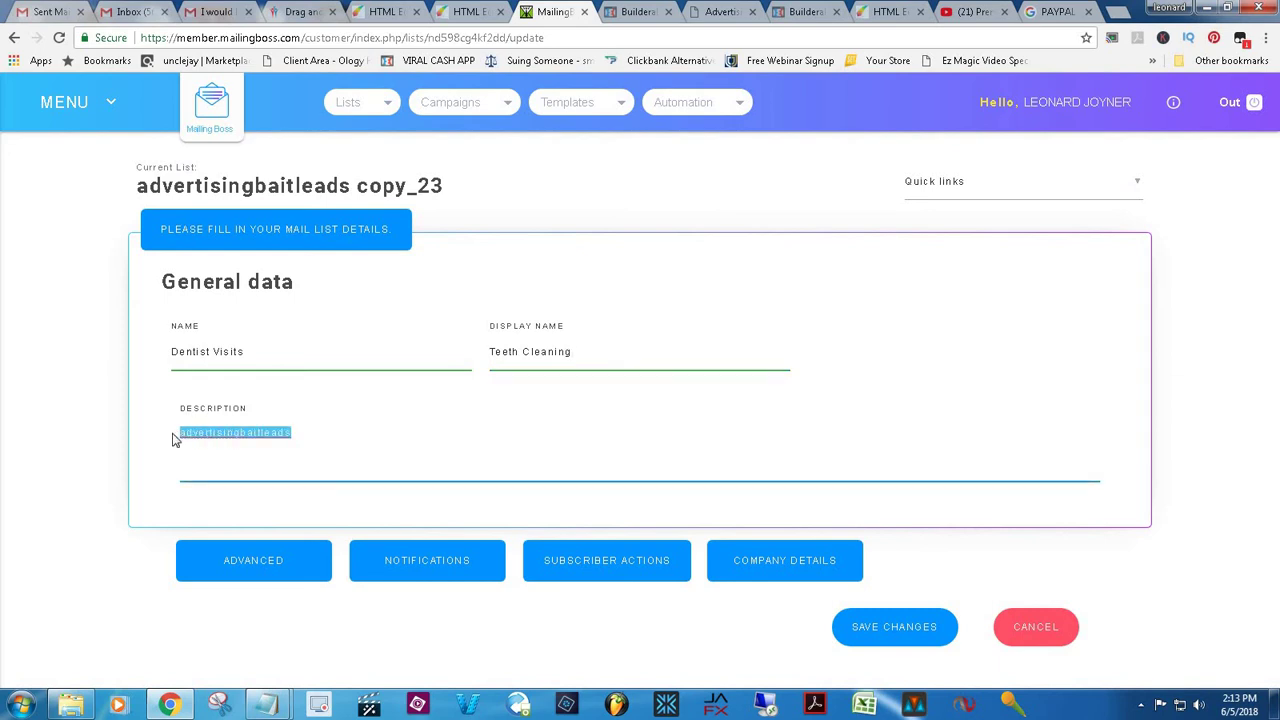
click(392, 11)
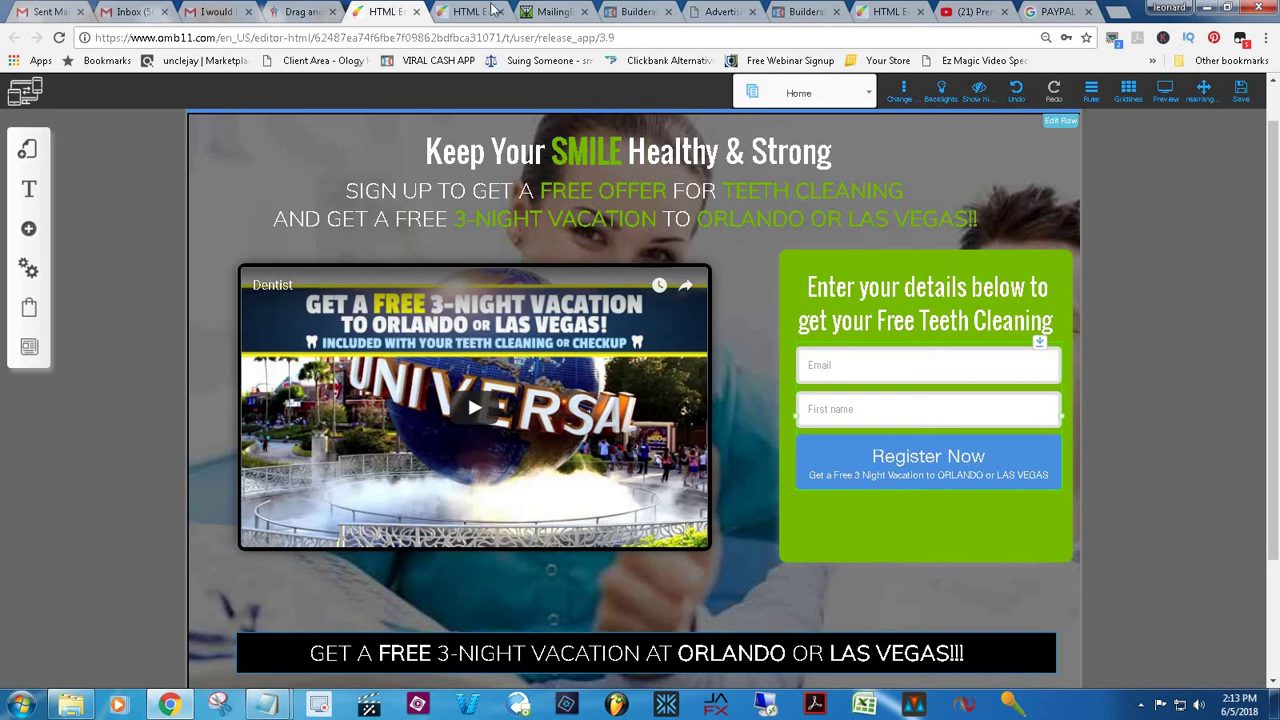
click(548, 11)
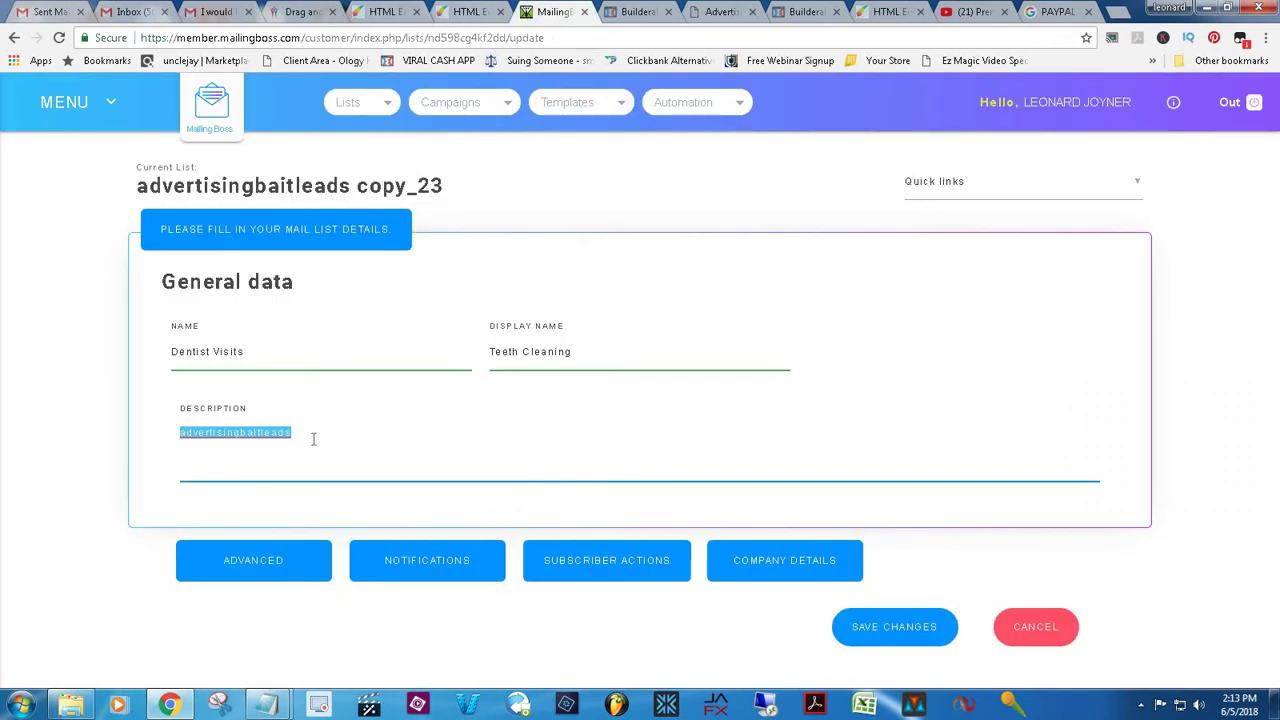
key(BackSpace)
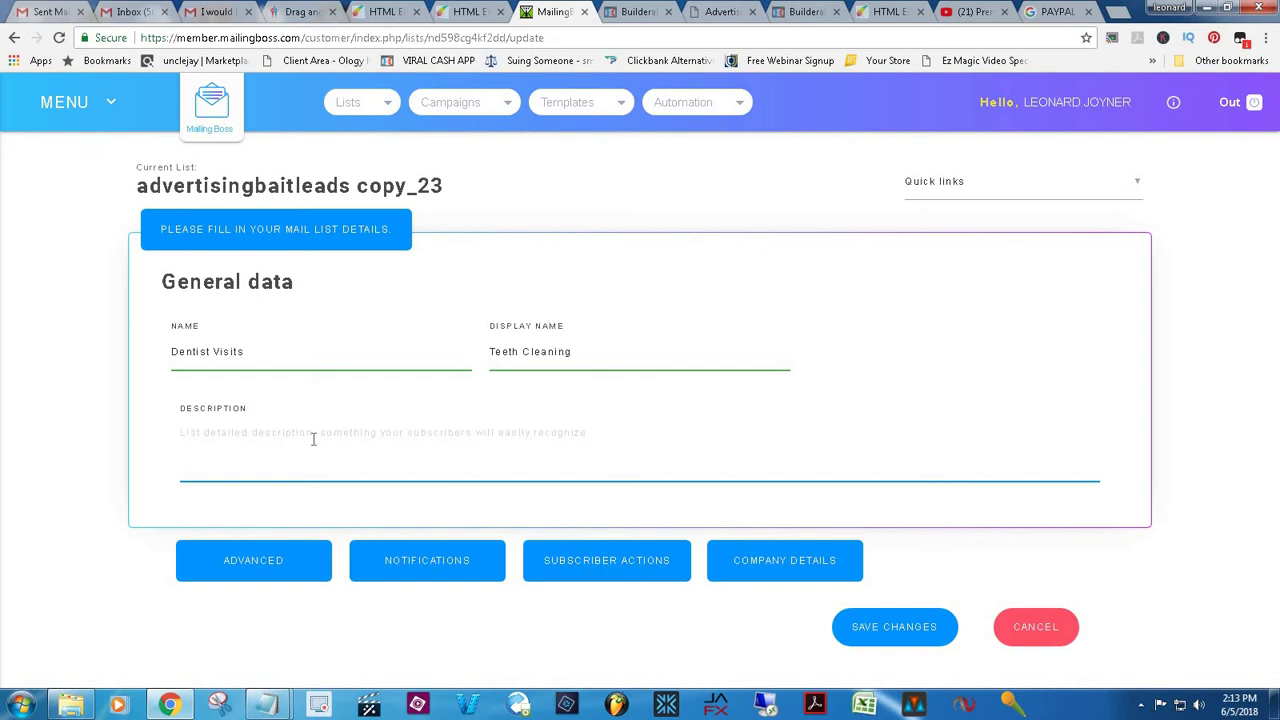
text(Get A Free V)
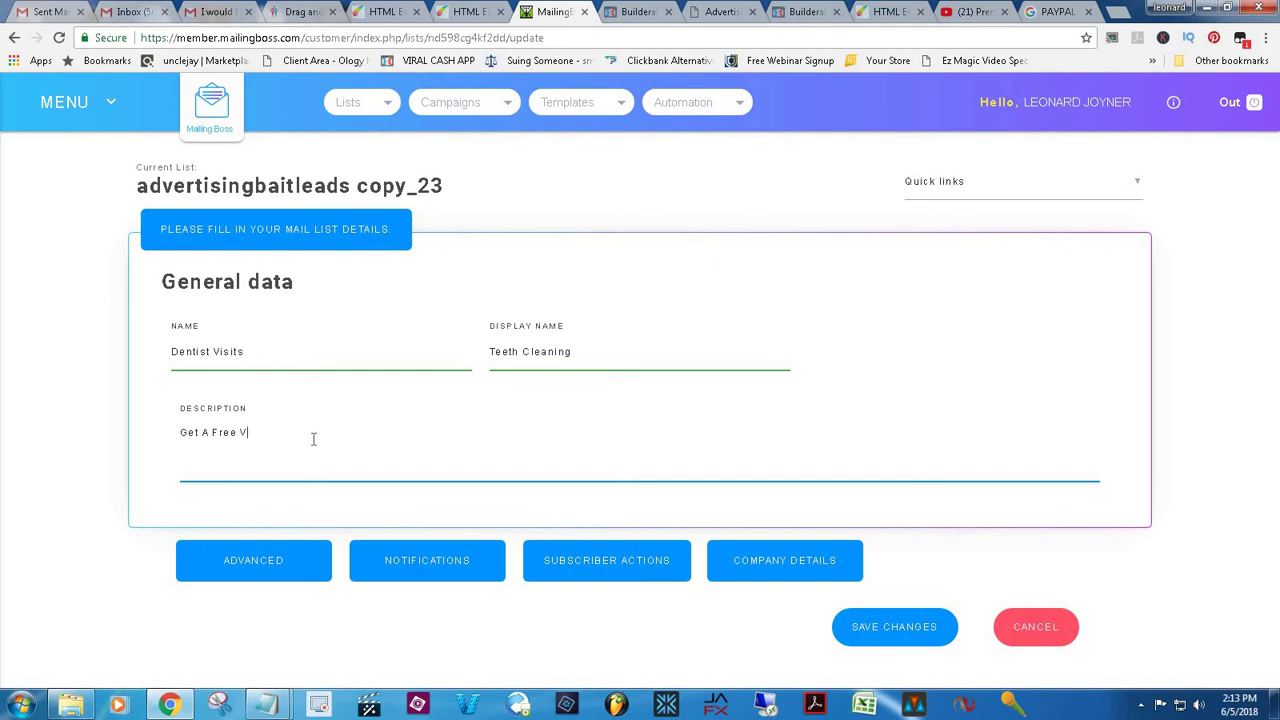
text(aca)
text(tion When You)
text(G)
text(et Your Teeth Clea)
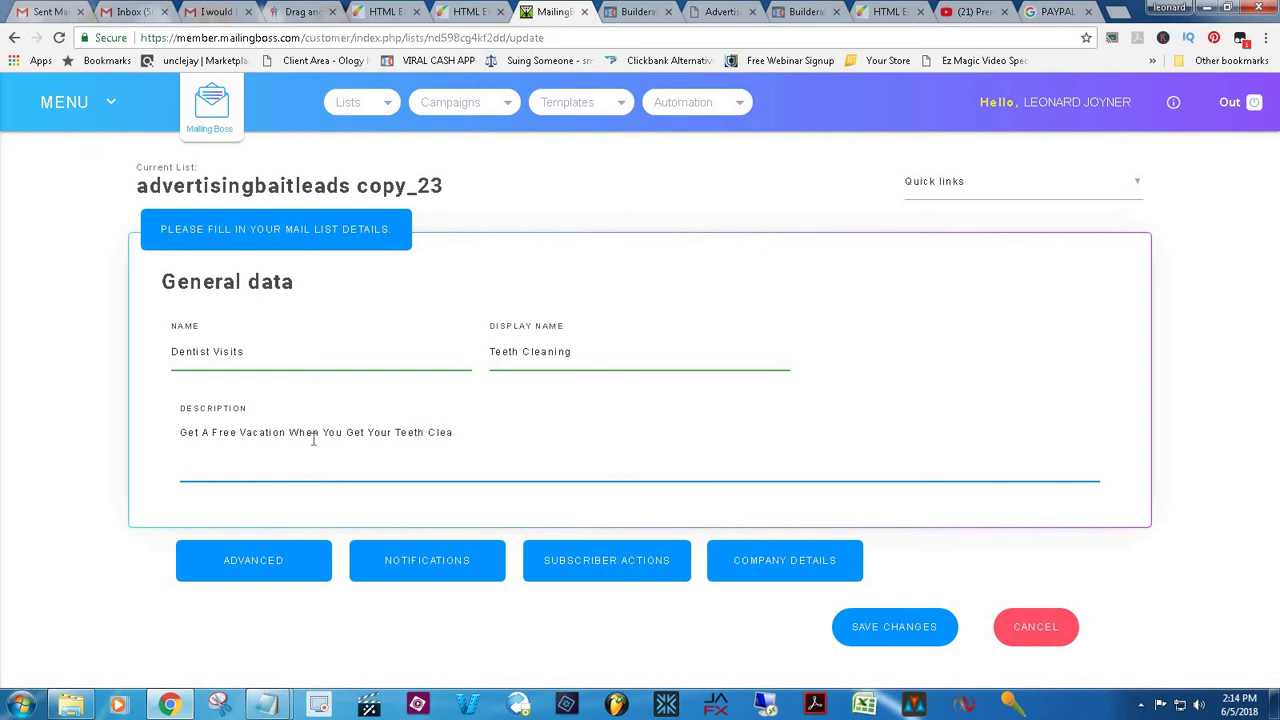
text(ned)
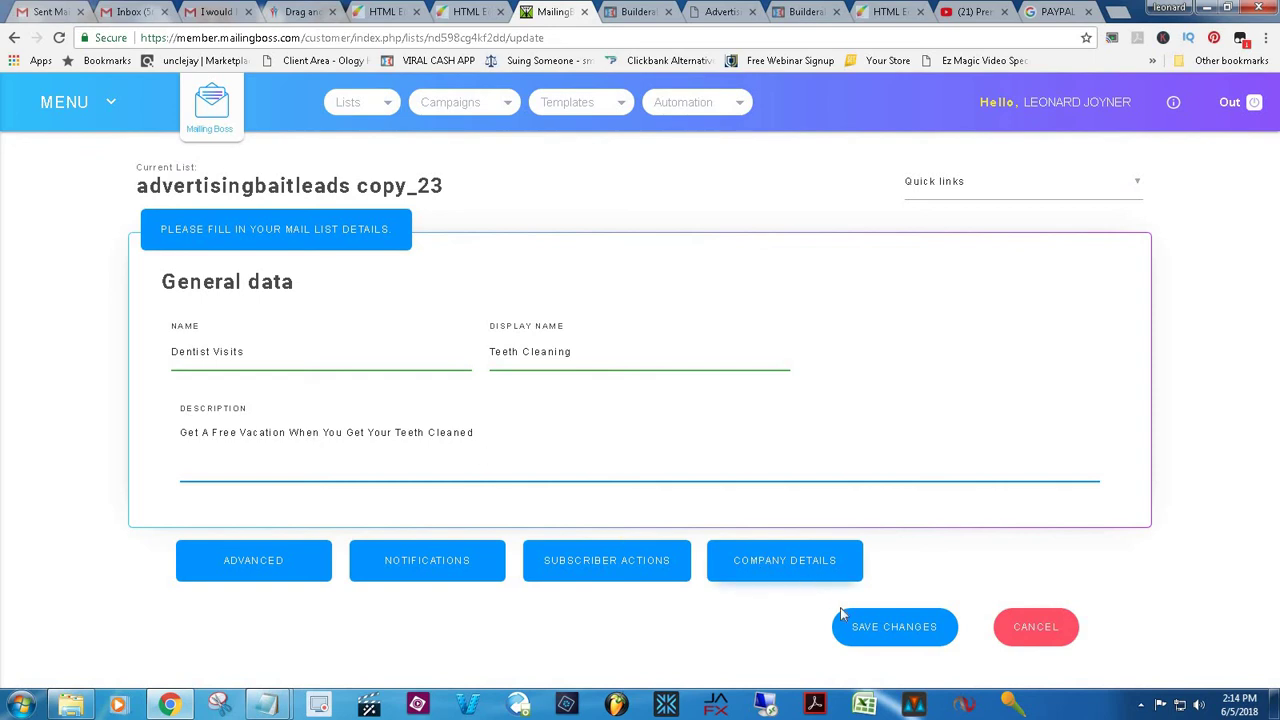
click(864, 638)
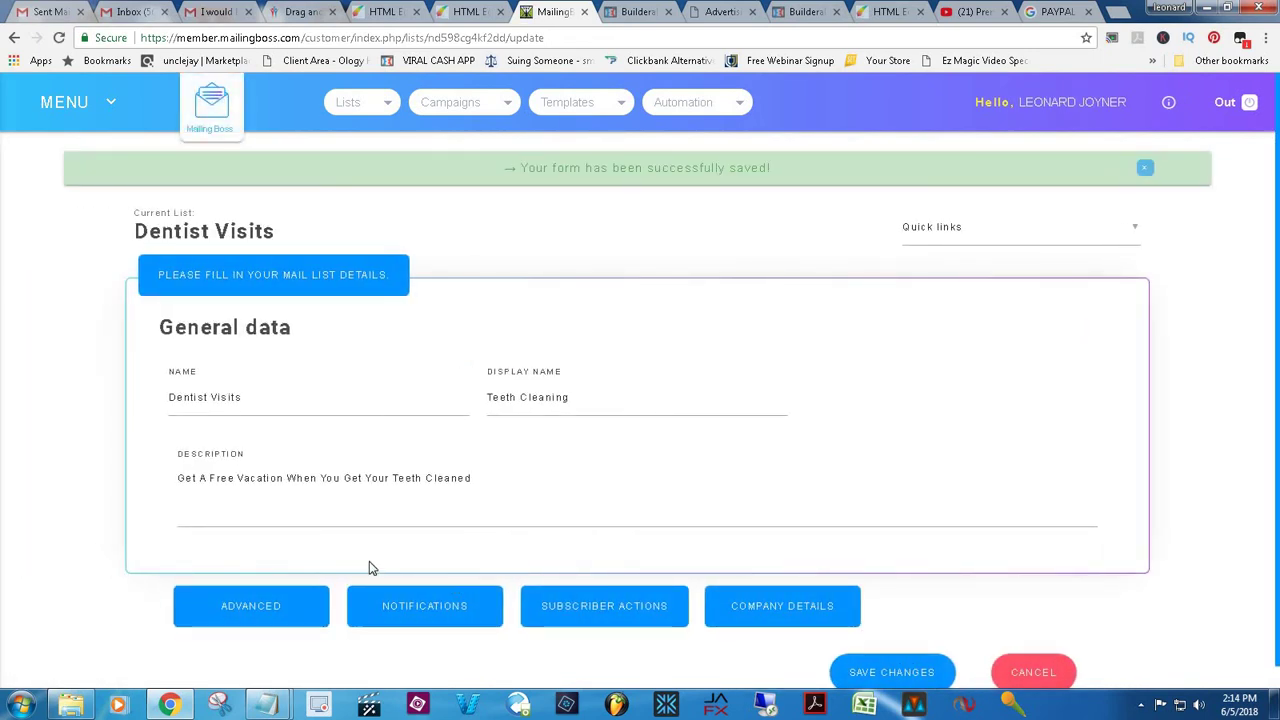
click(1100, 236)
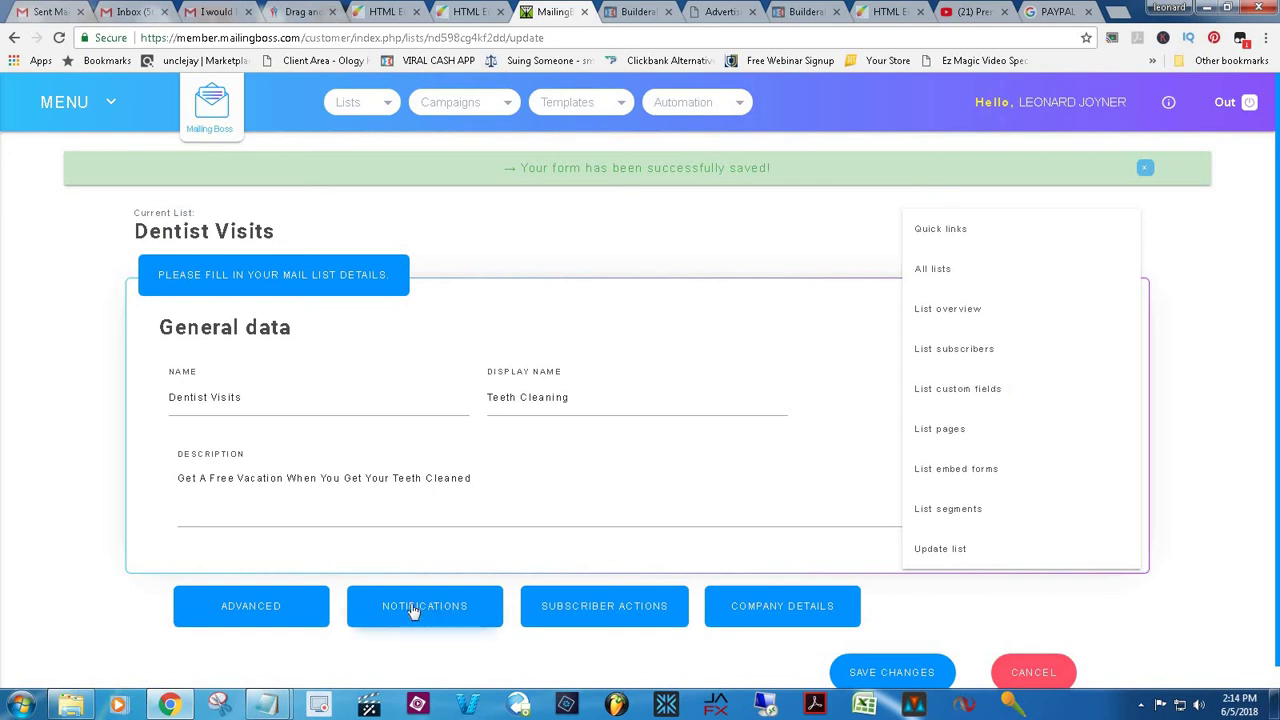
click(1209, 345)
scroll(876, 393, down, 1)
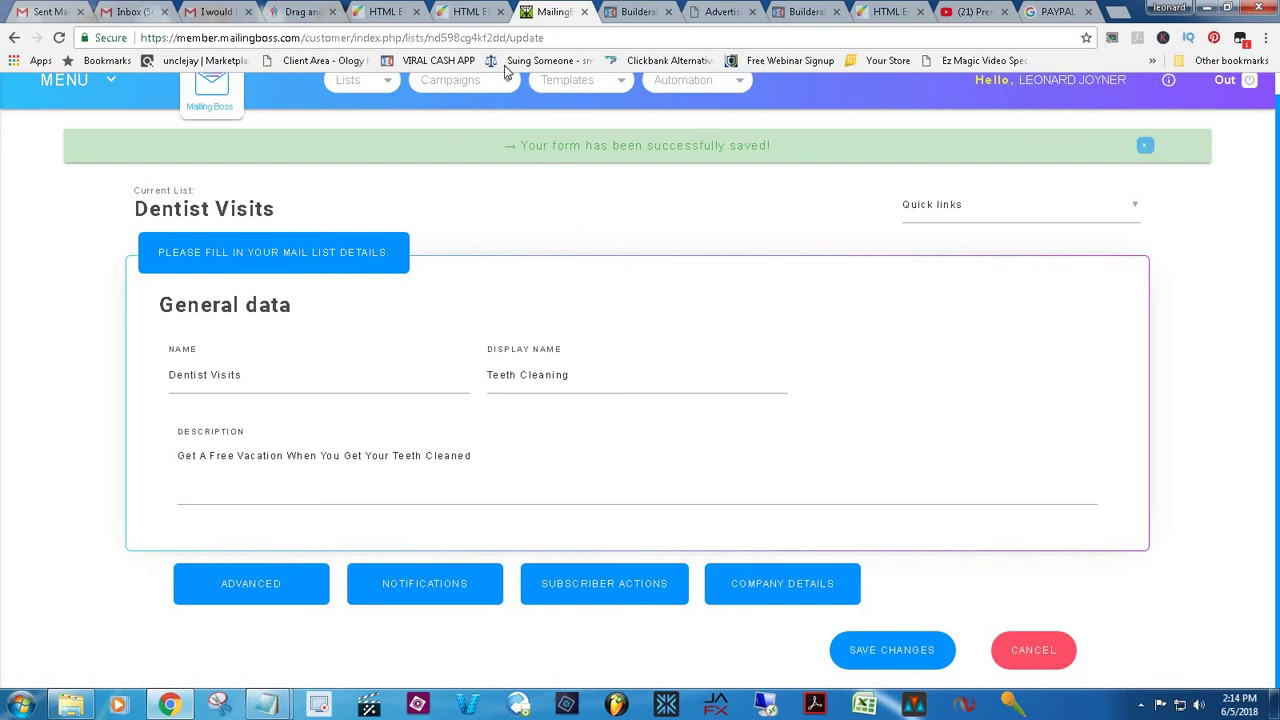
click(384, 12)
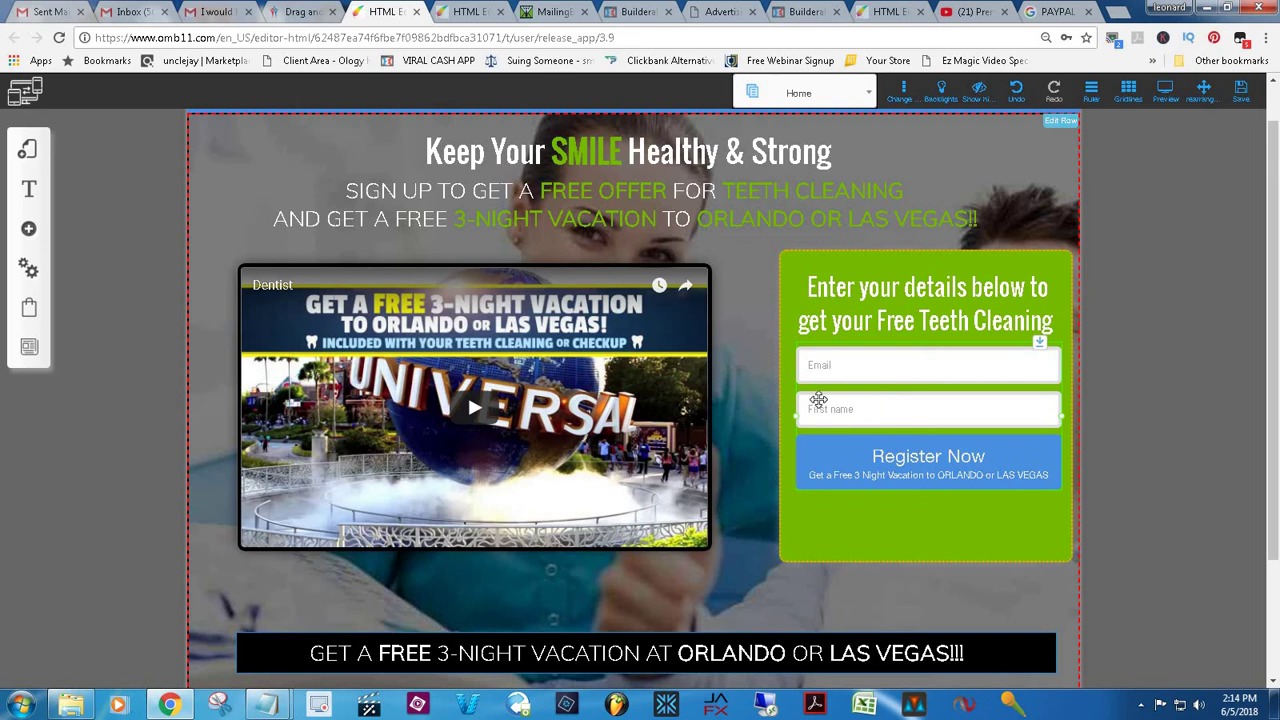
click(312, 14)
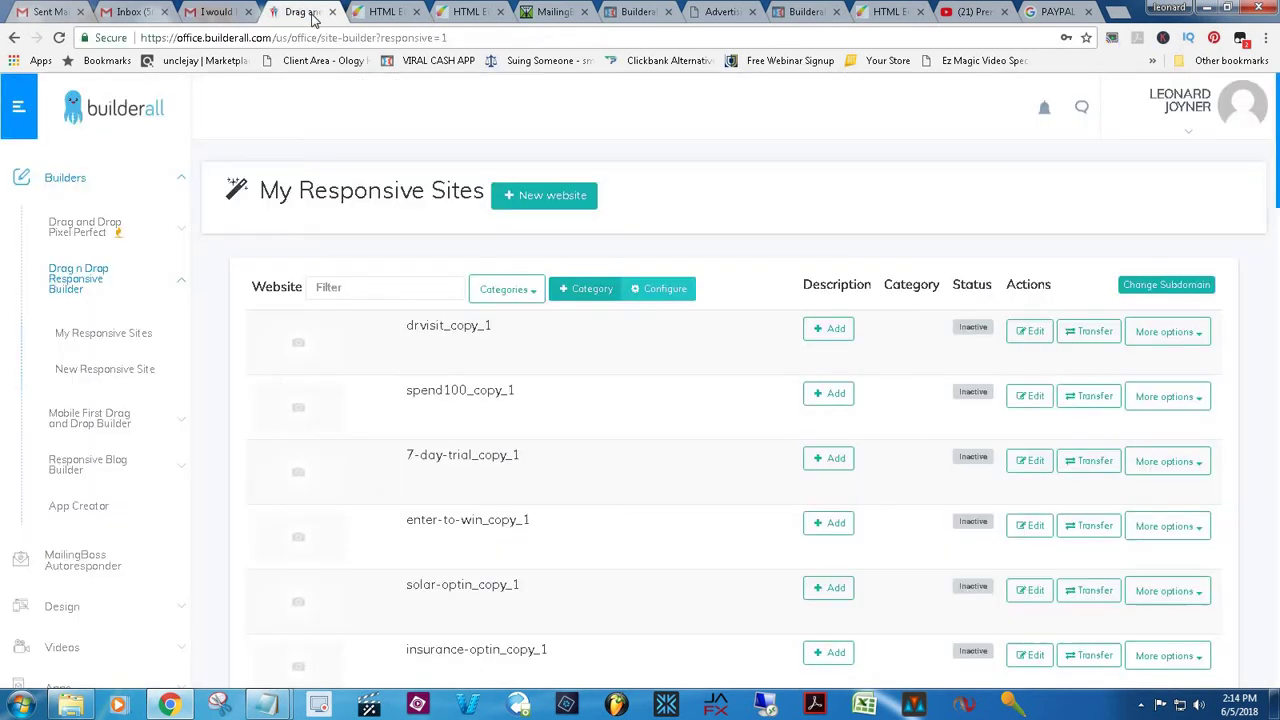
In the page editor, configure the opt-in form's email marketing to use the Dentist Visits list
click(398, 18)
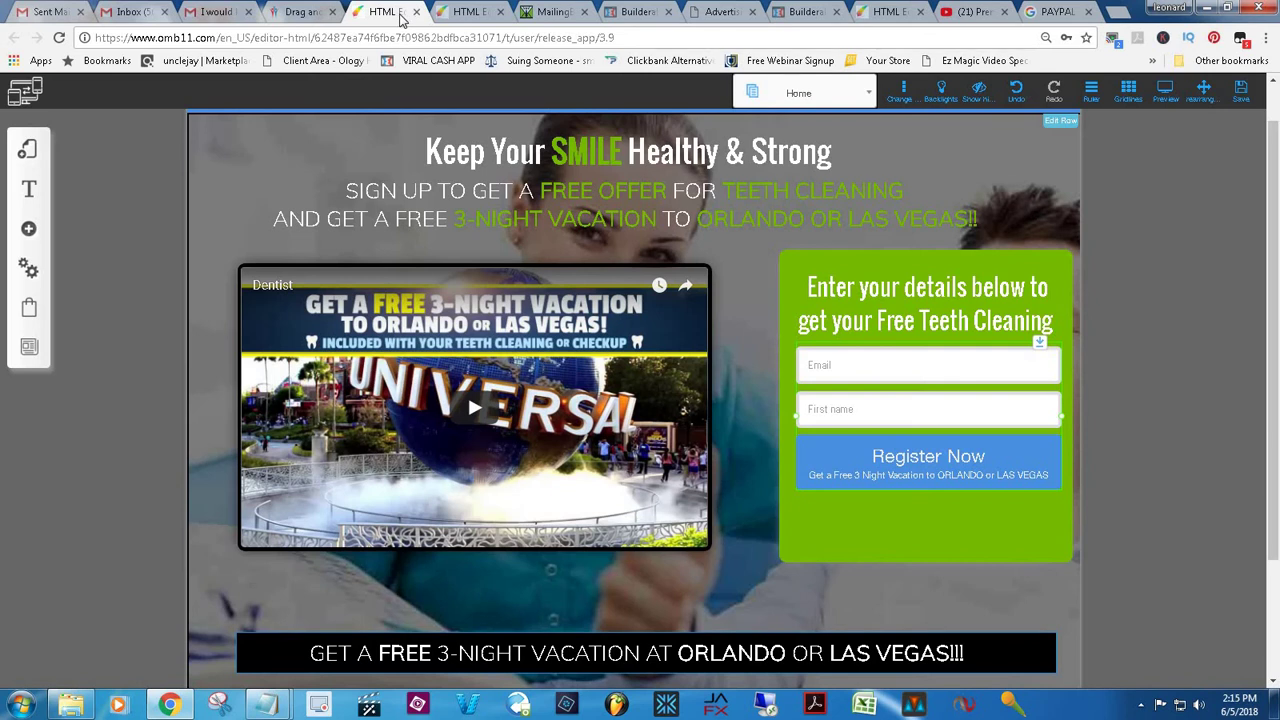
click(906, 402)
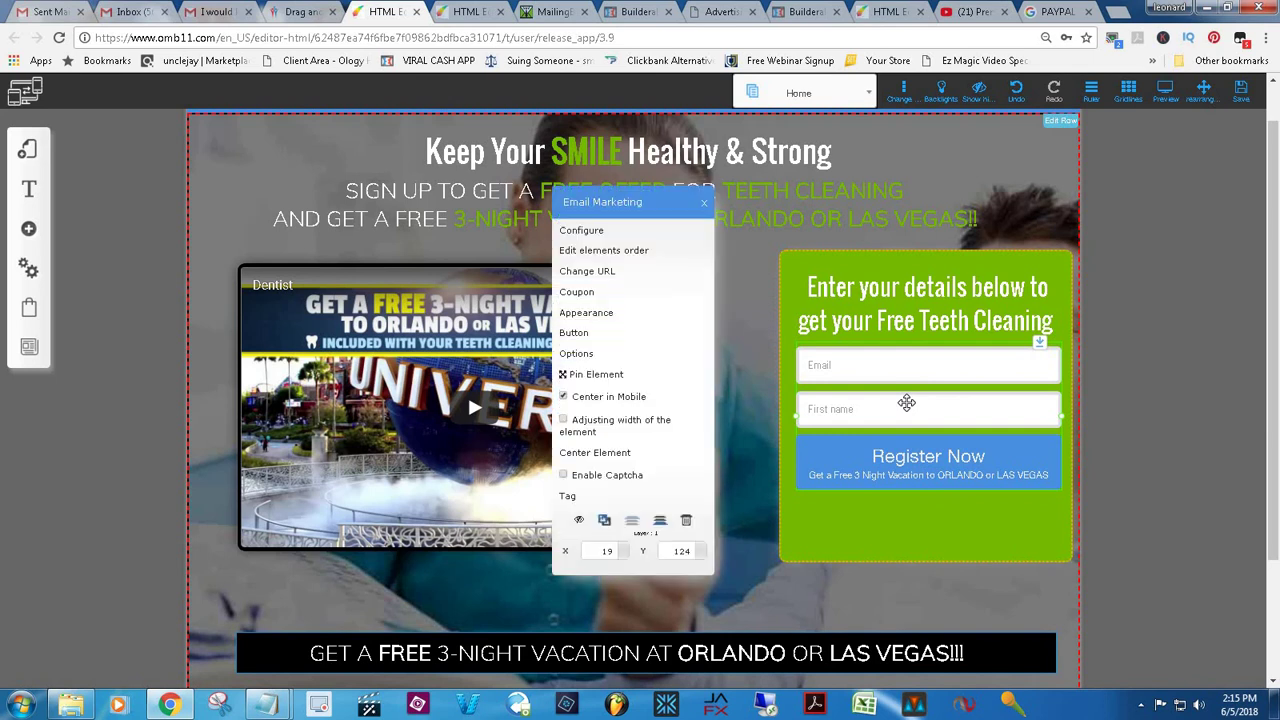
click(623, 232)
click(630, 382)
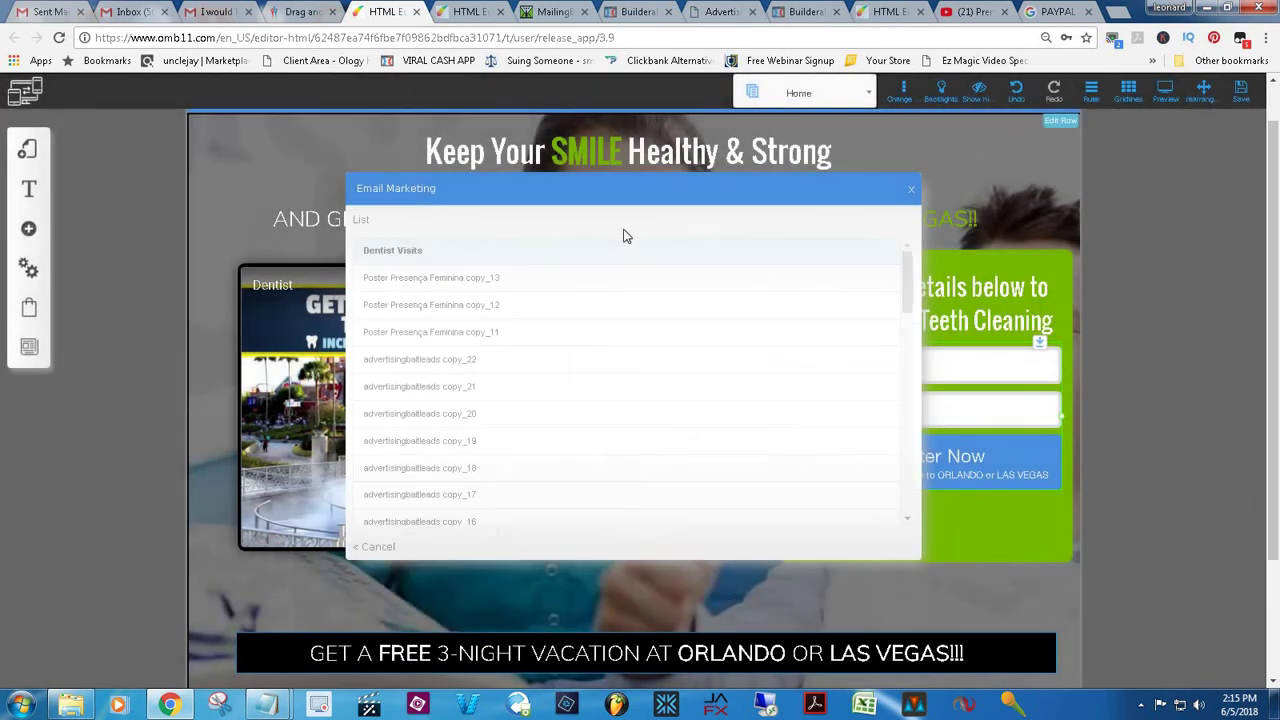
click(400, 257)
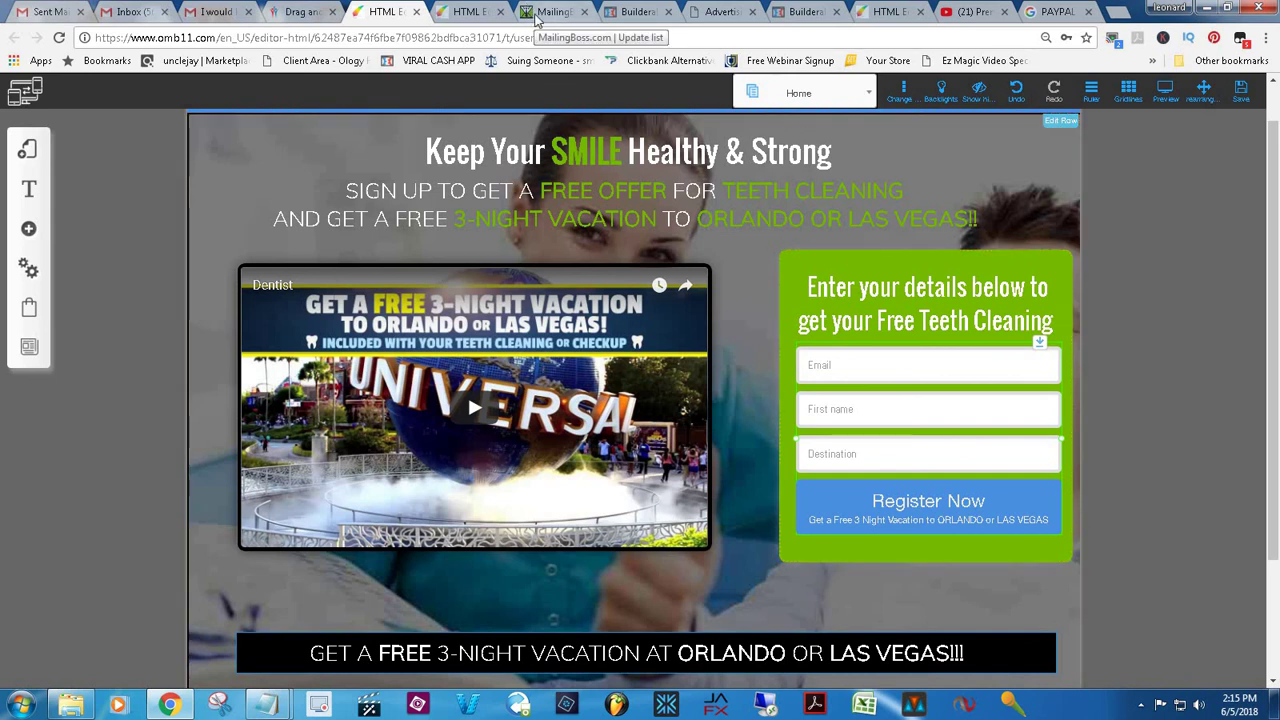
Look over the Advertising Bait vacation incentives page, the done-for-you funnels page and the responsive sites list, and return to the page editor
click(708, 13)
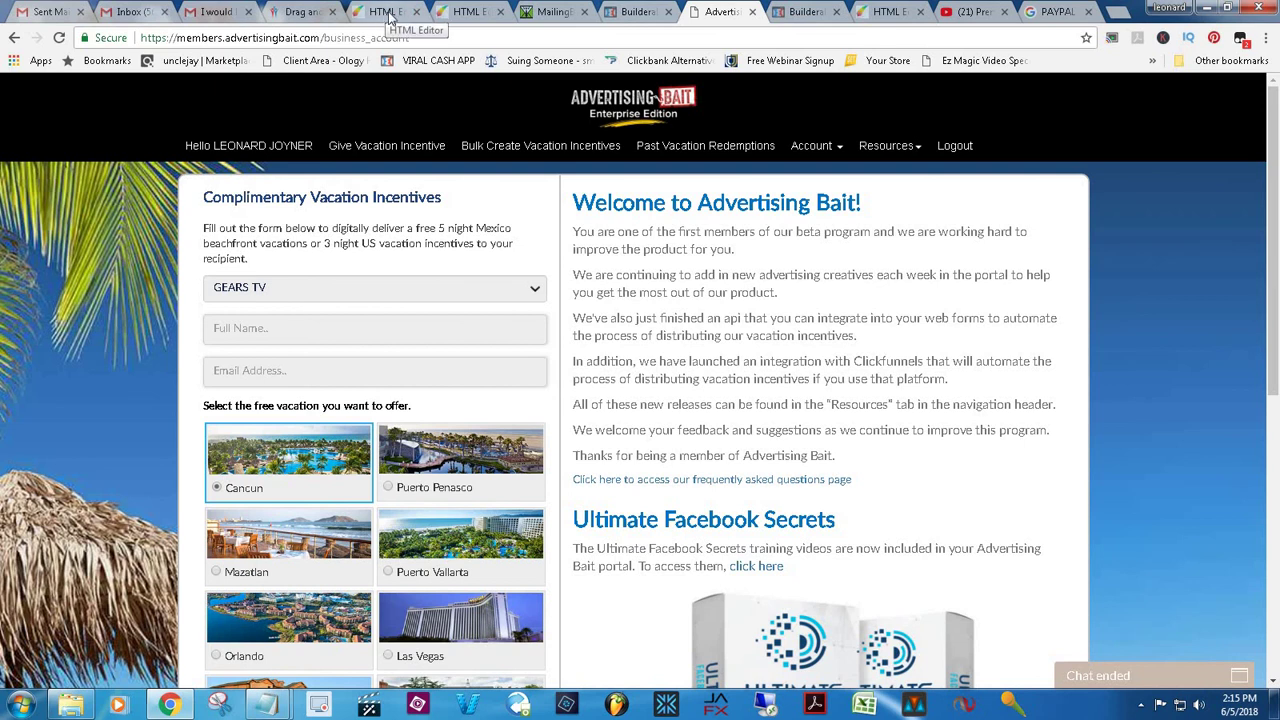
click(303, 17)
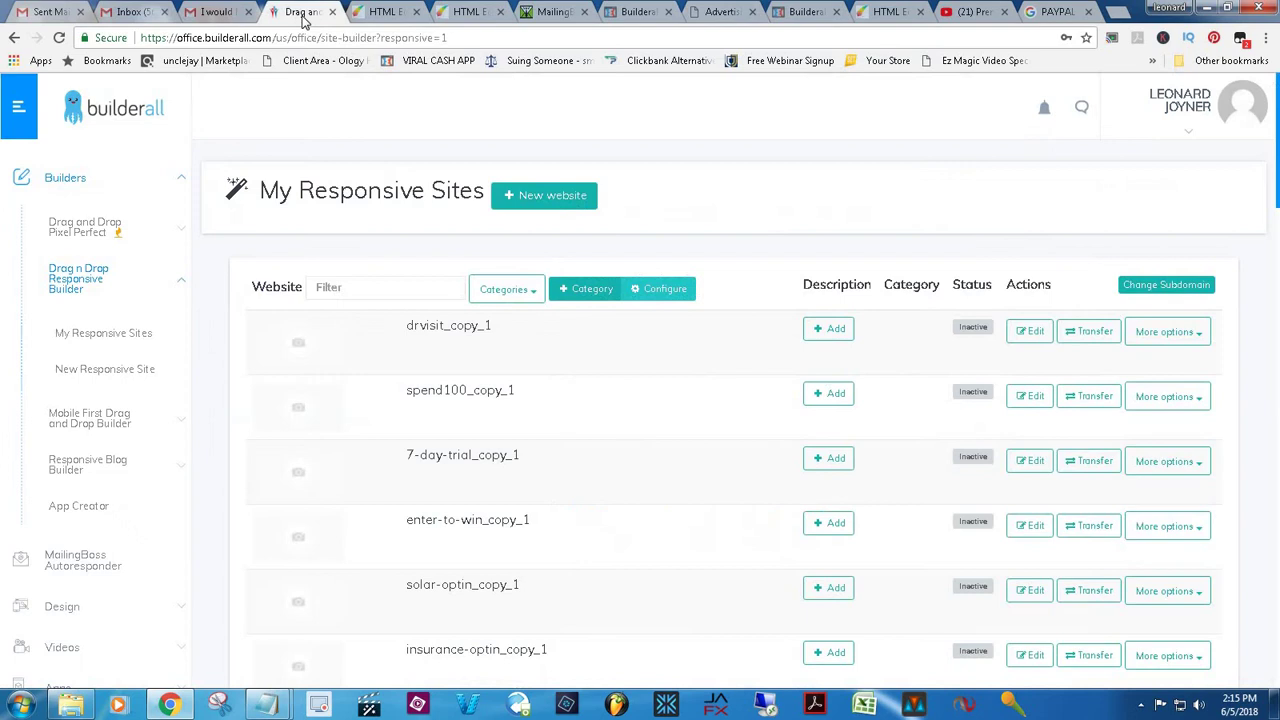
click(386, 13)
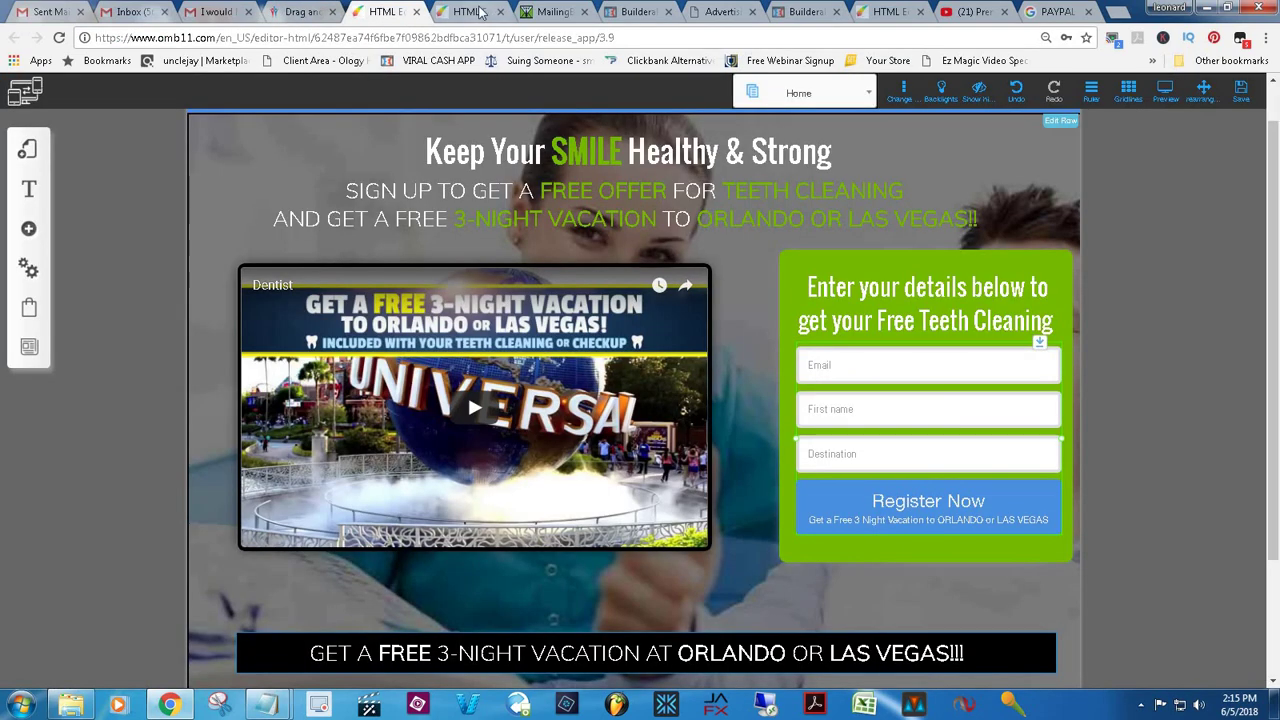
click(782, 14)
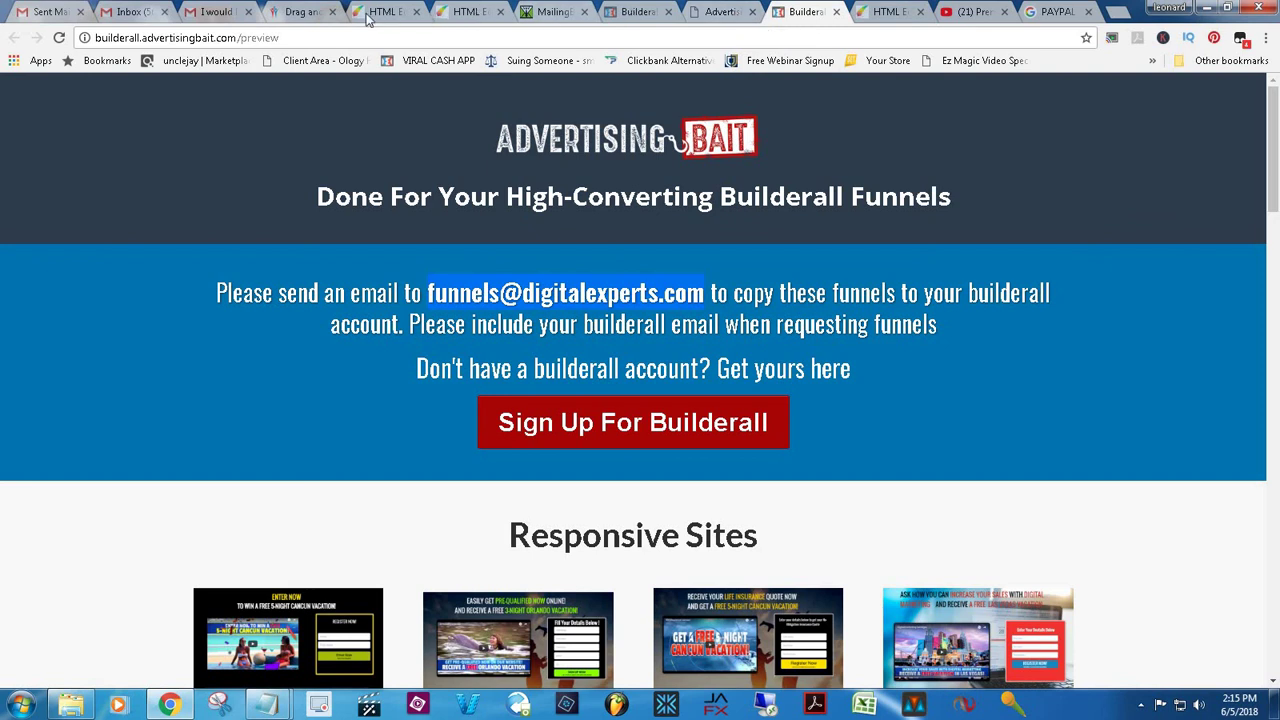
click(297, 14)
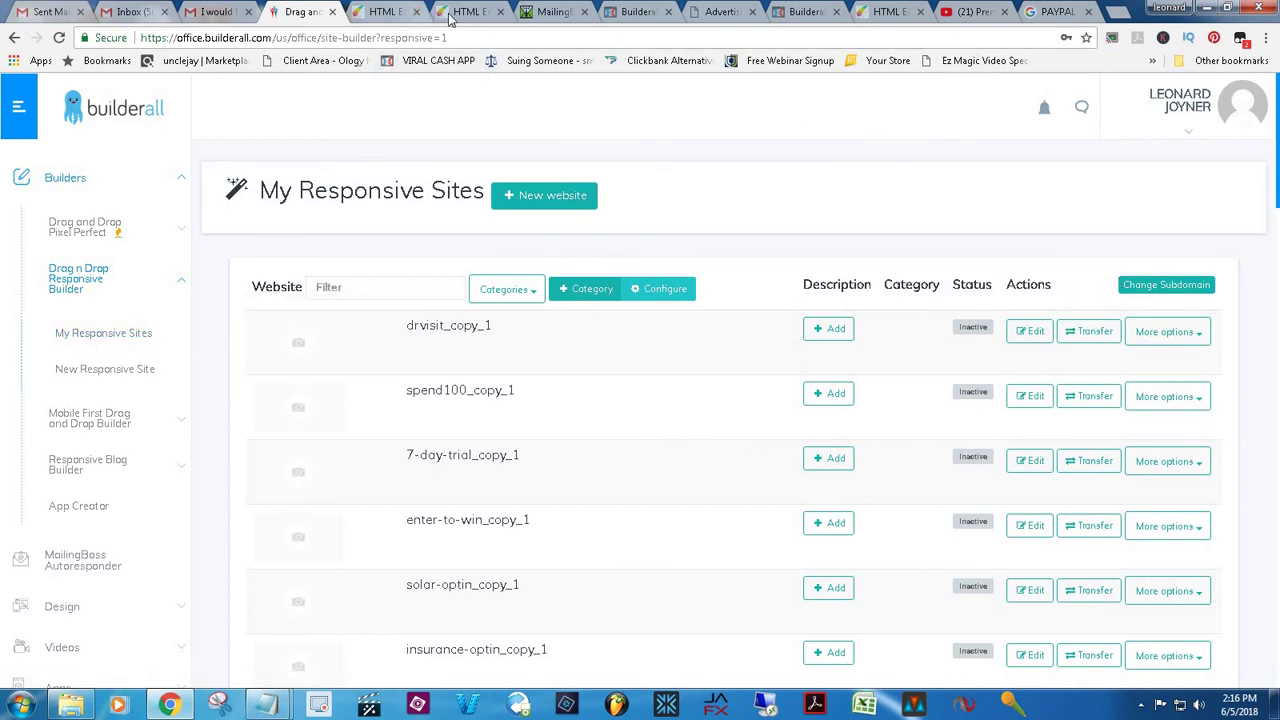
click(384, 12)
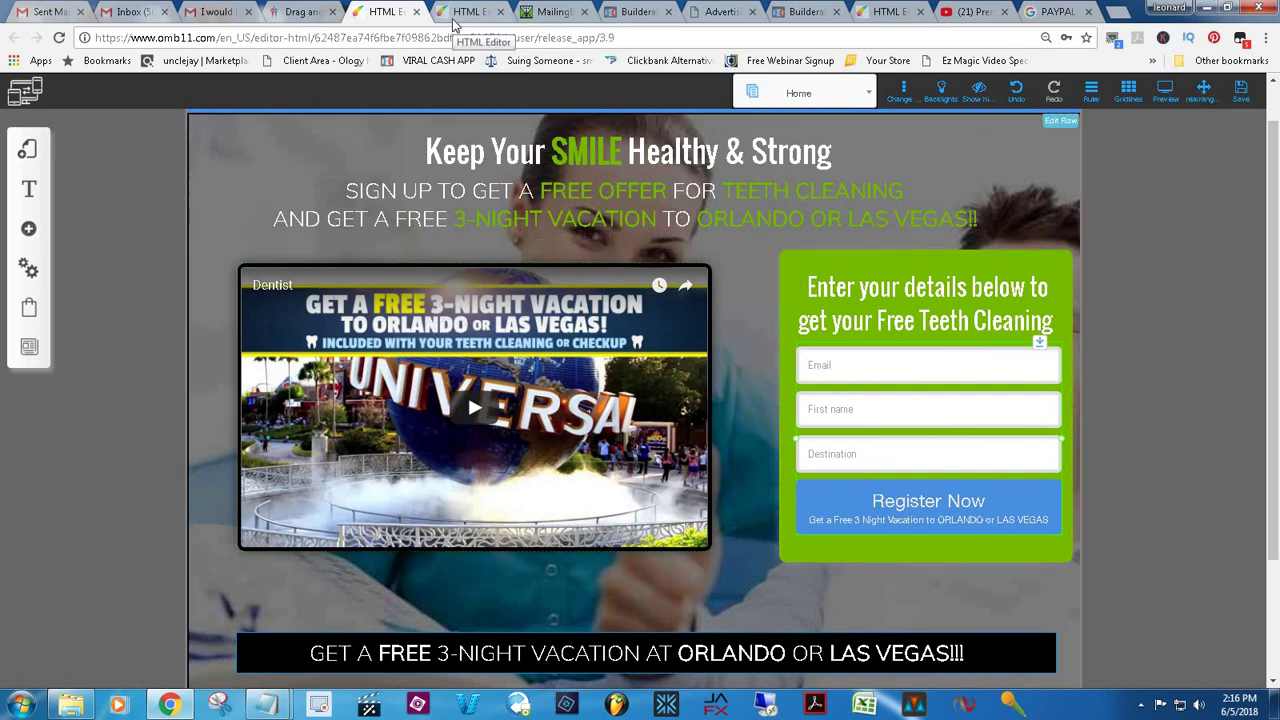
Examine the Advanced settings of the Dentist Visits list in MailingBoss and return to the opt-in form in the page editor
click(547, 15)
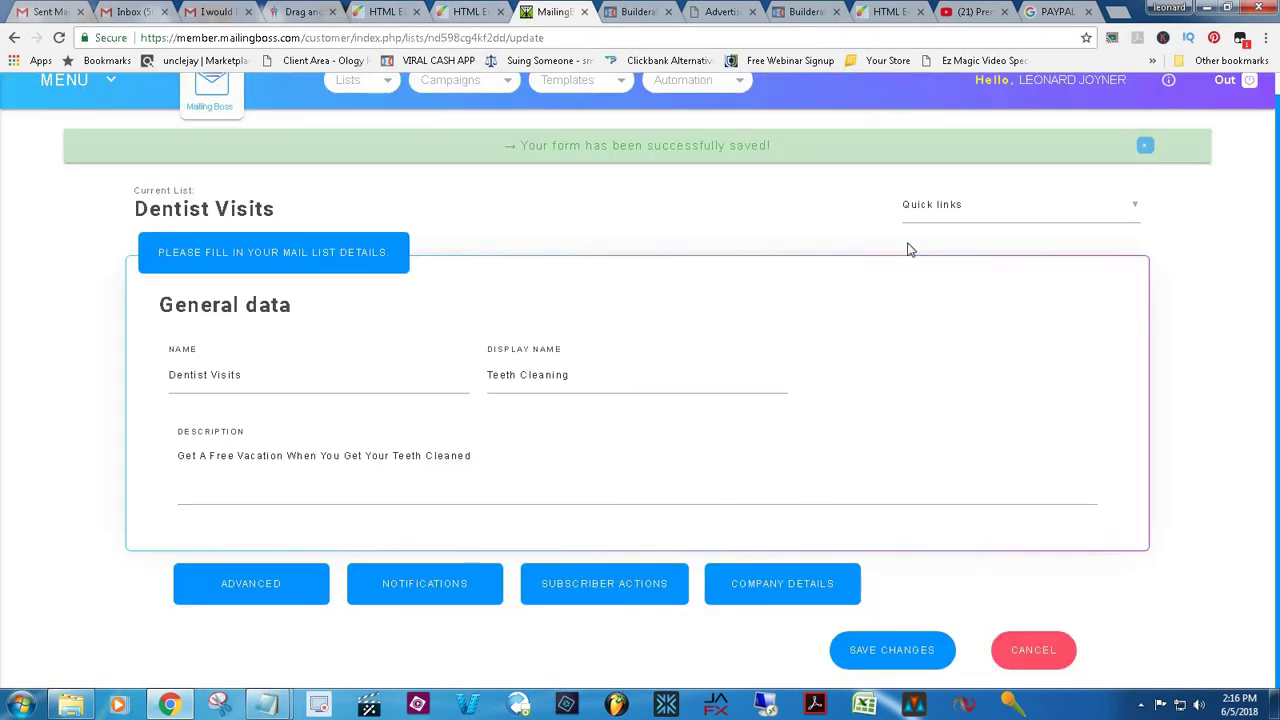
click(370, 87)
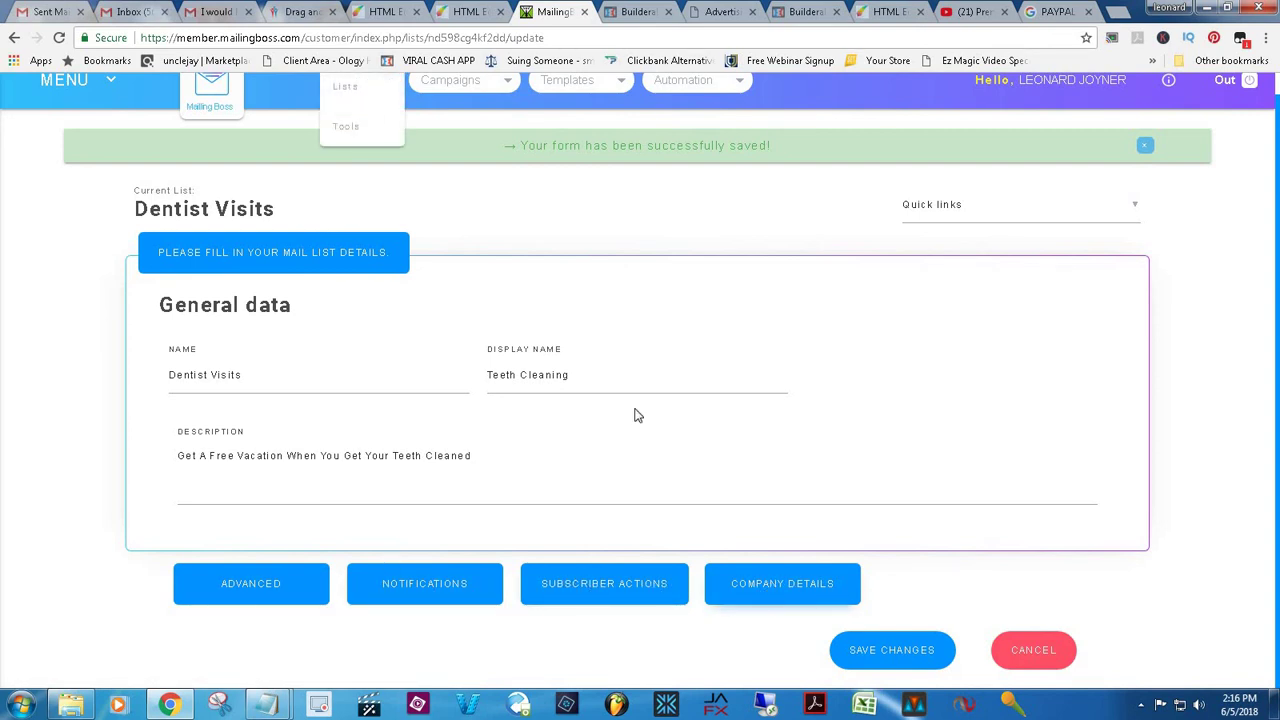
click(294, 586)
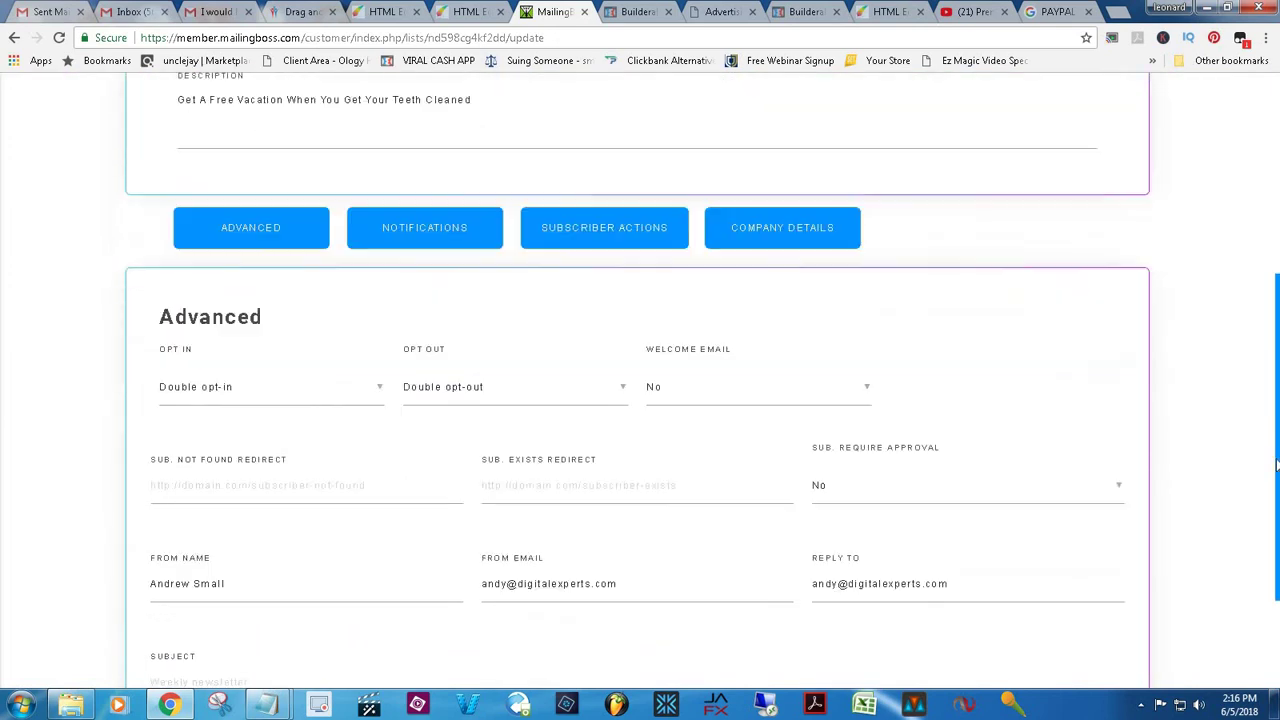
scroll(860, 417, up, 1)
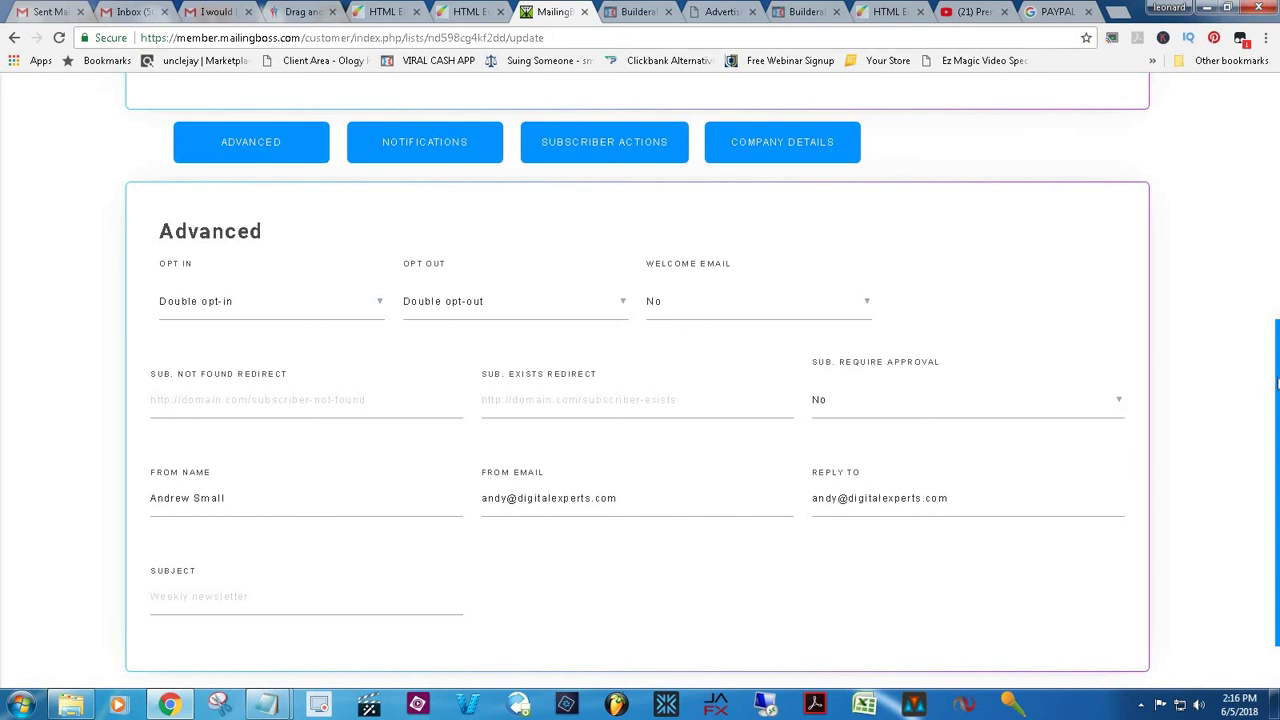
drag(1277, 383, 1277, 338)
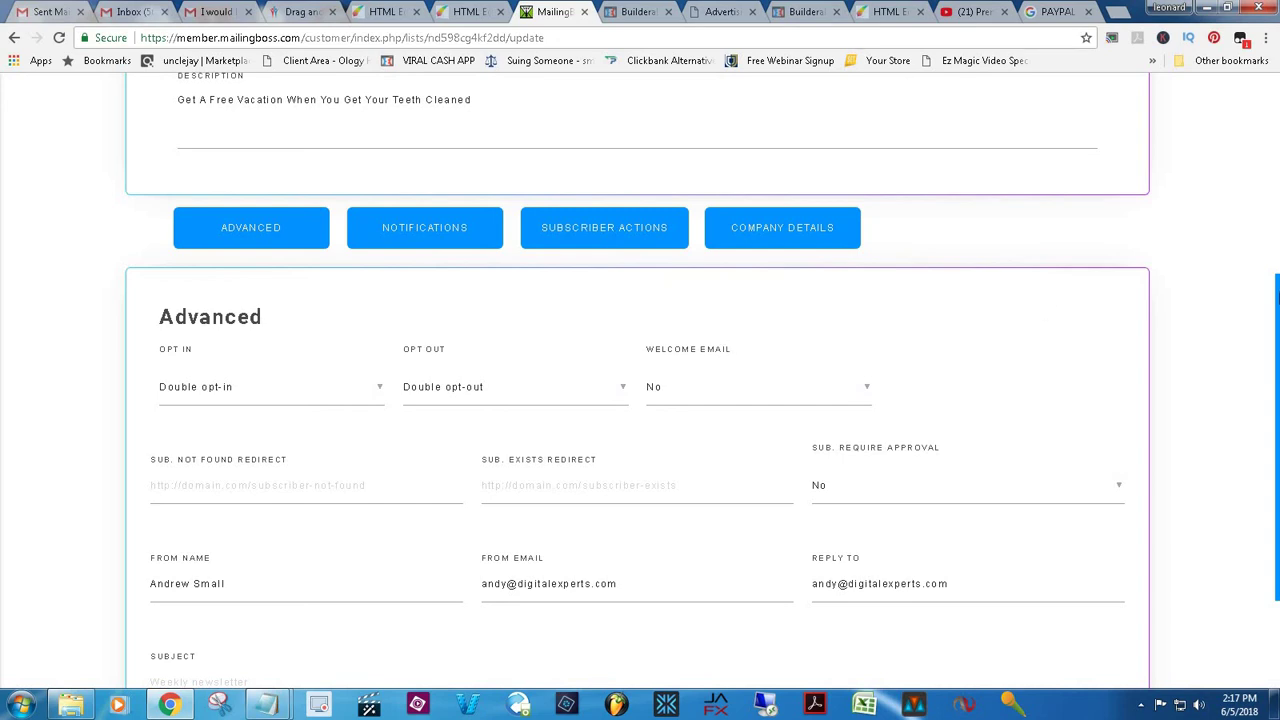
scroll(1277, 350, down, 1)
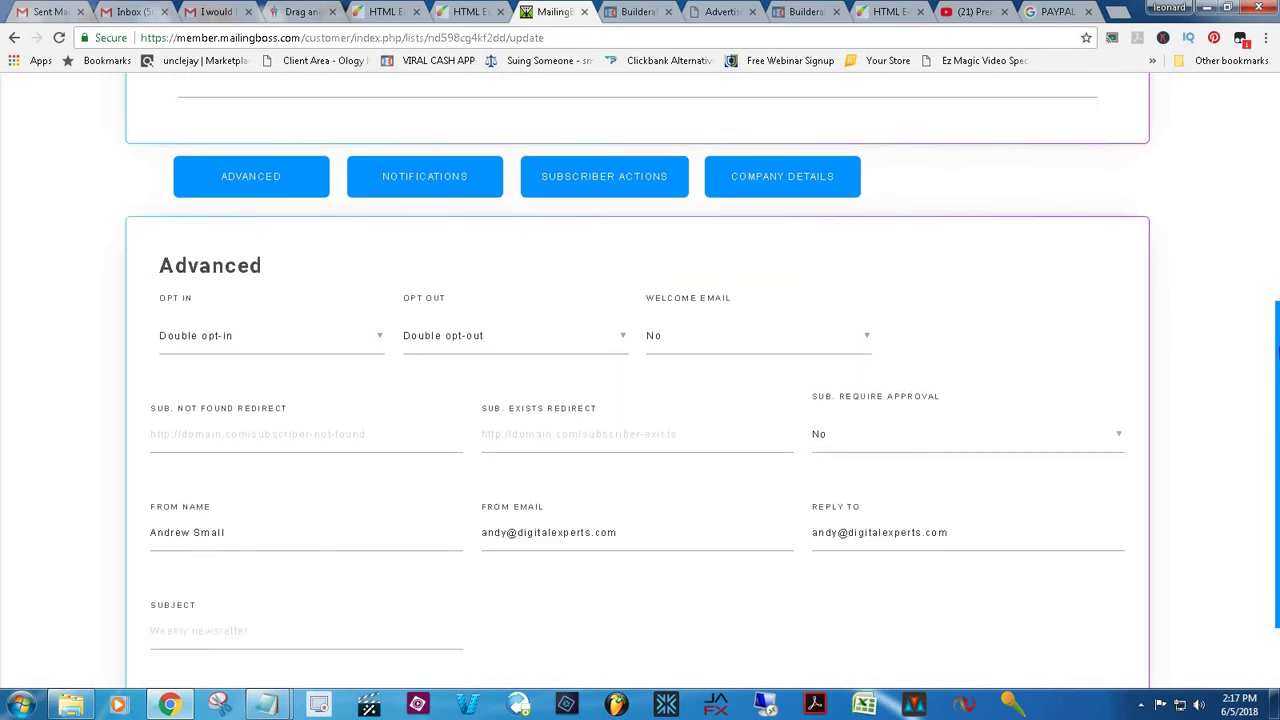
scroll(1277, 350, up, 3)
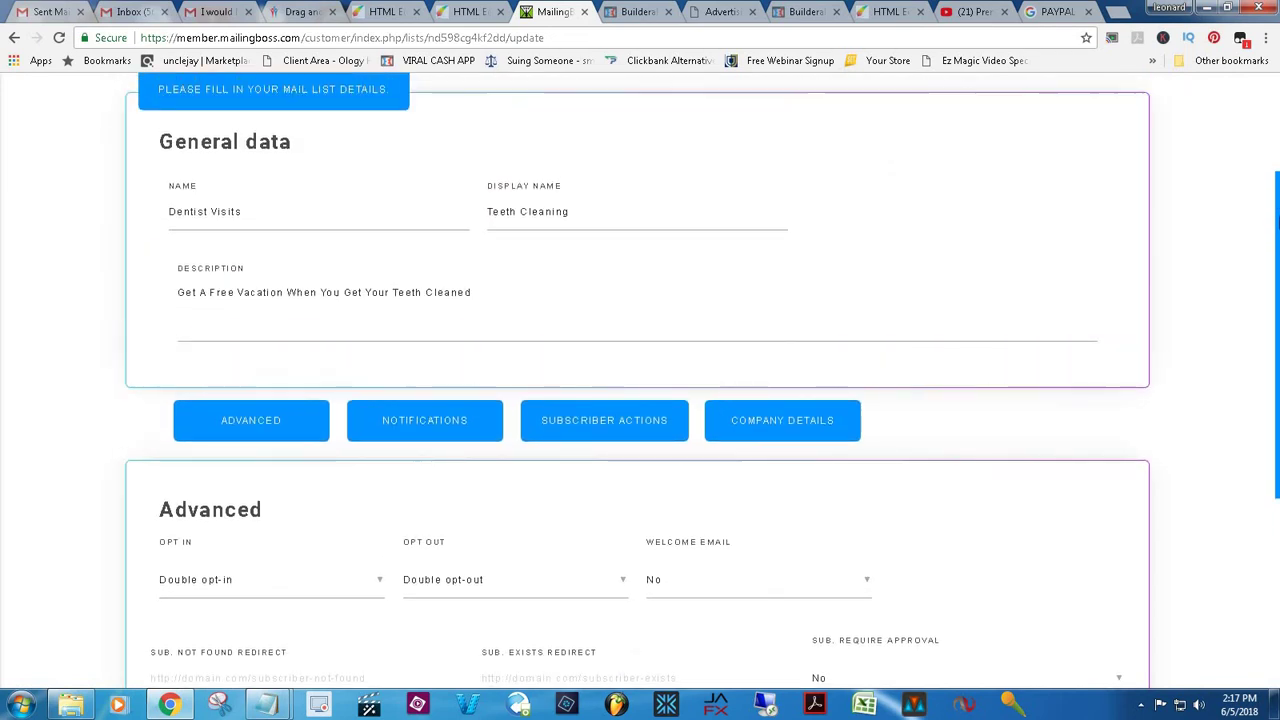
scroll(1277, 350, up, 1)
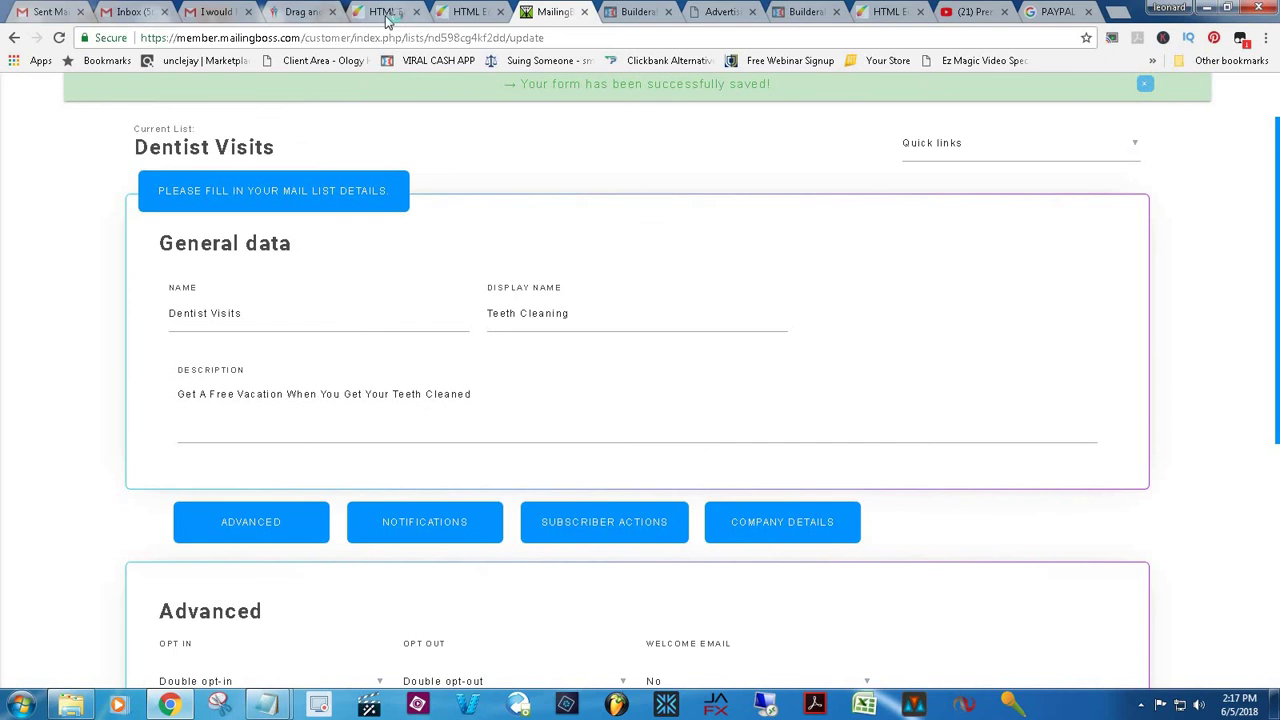
click(388, 12)
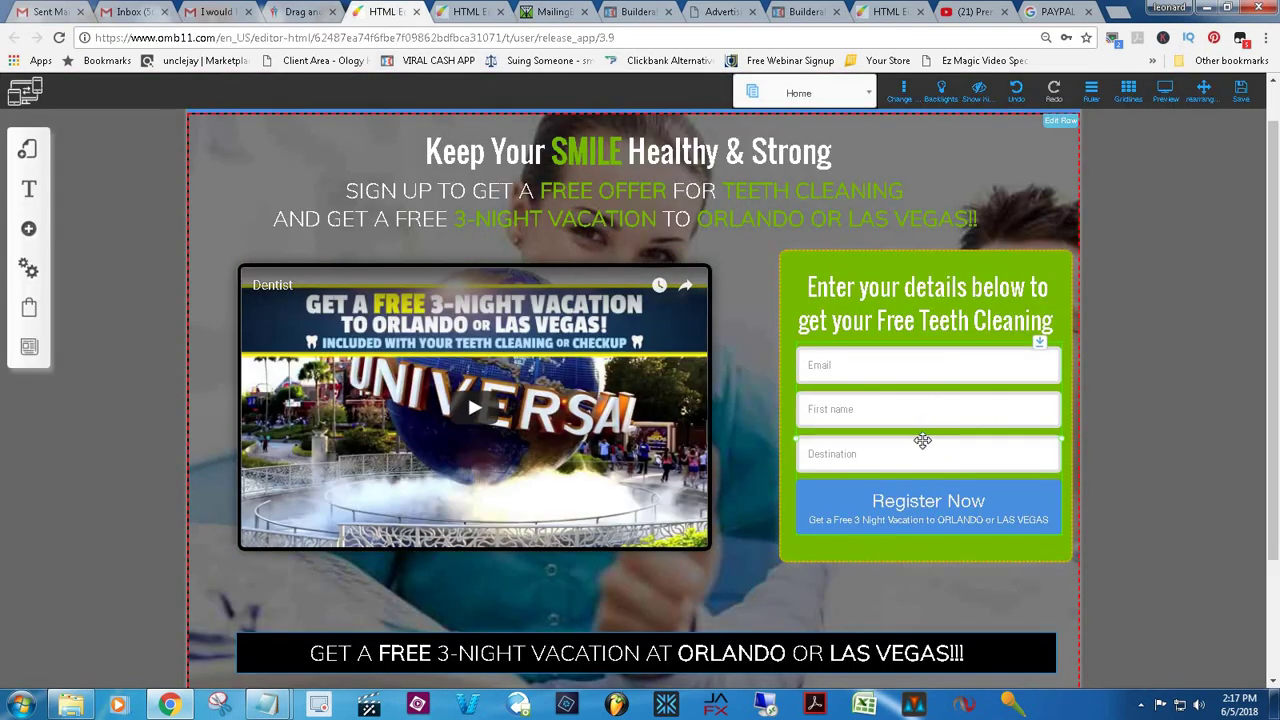